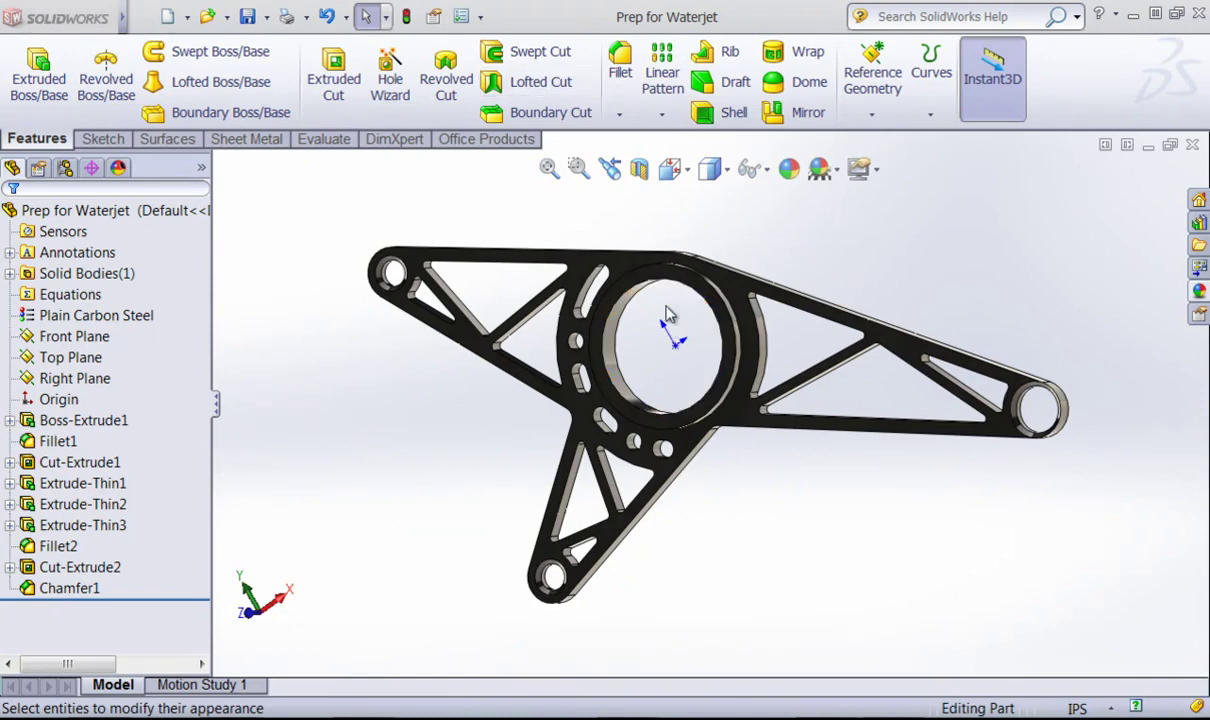
Examine the bracket's raised centre ring, chamfered end holes and flat profile from several angles
middle_click_drag(640, 293, 697, 348)
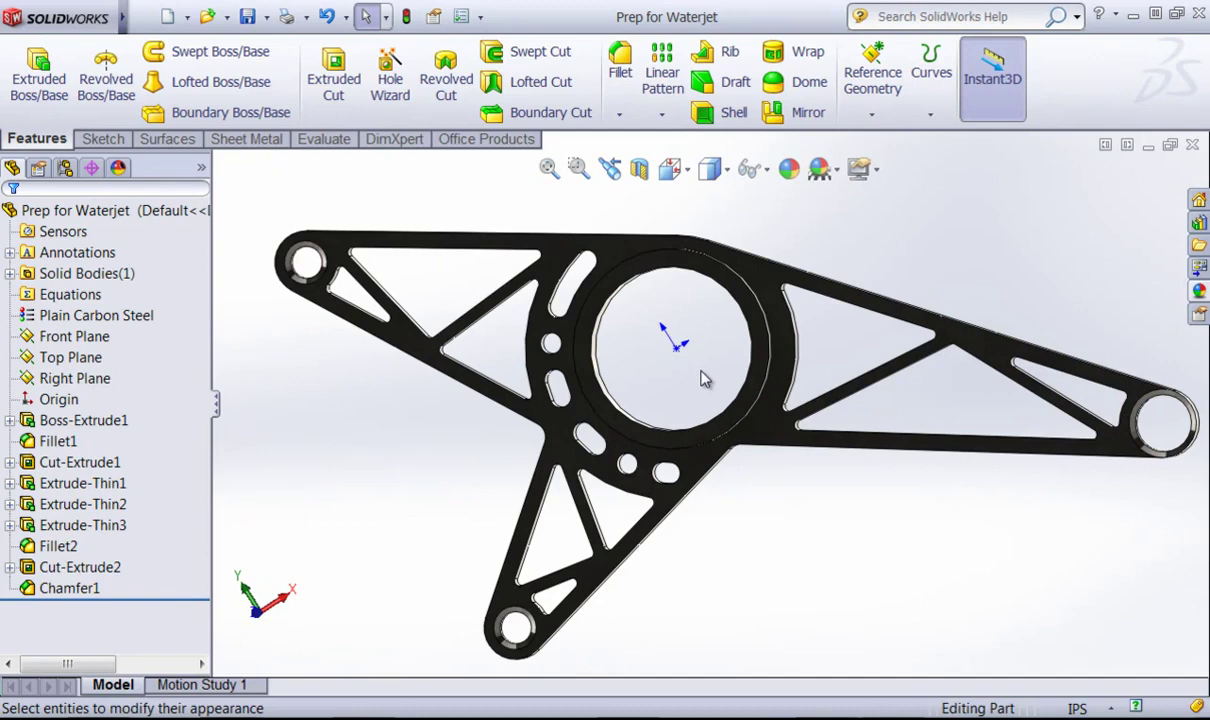
mouse_move(705, 376)
middle_mouse_down()
mouse_move(694, 427)
mouse_move(697, 351)
mouse_move(707, 359)
middle_mouse_up()
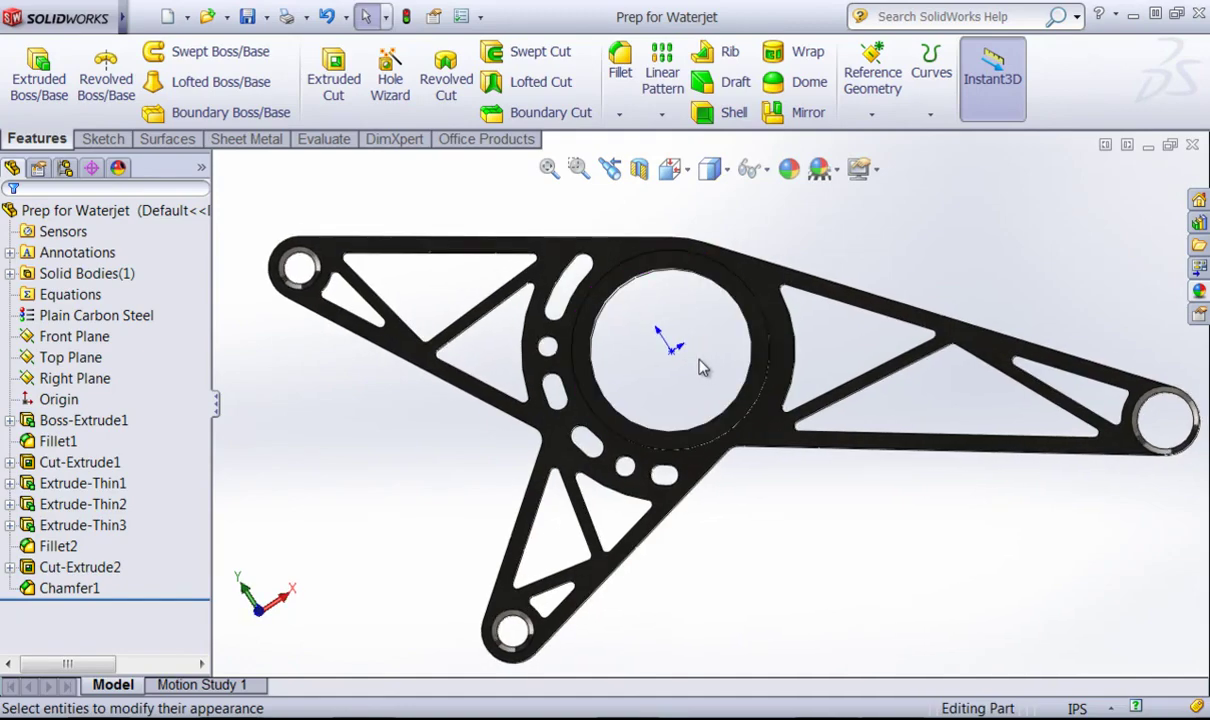
middle_click_drag(770, 327, 764, 233)
scroll(750, 410, "down", 5)
left_click(743, 424)
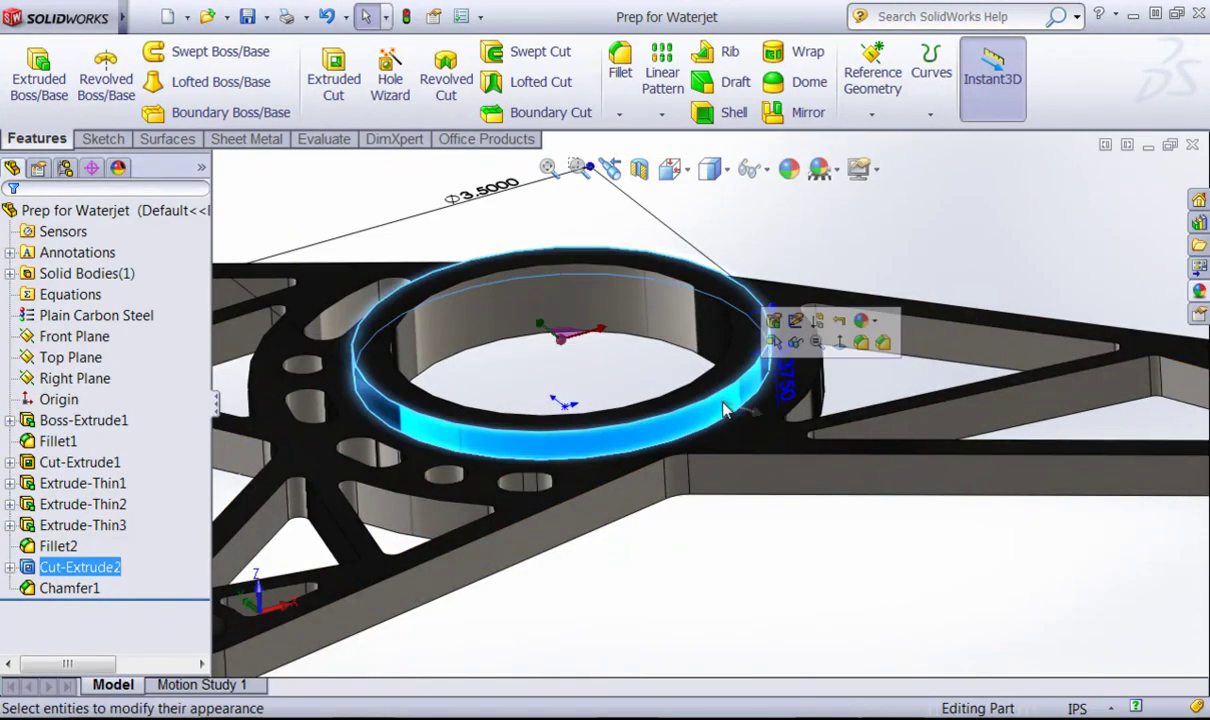
scroll(697, 563, "up", 8)
left_click(721, 486)
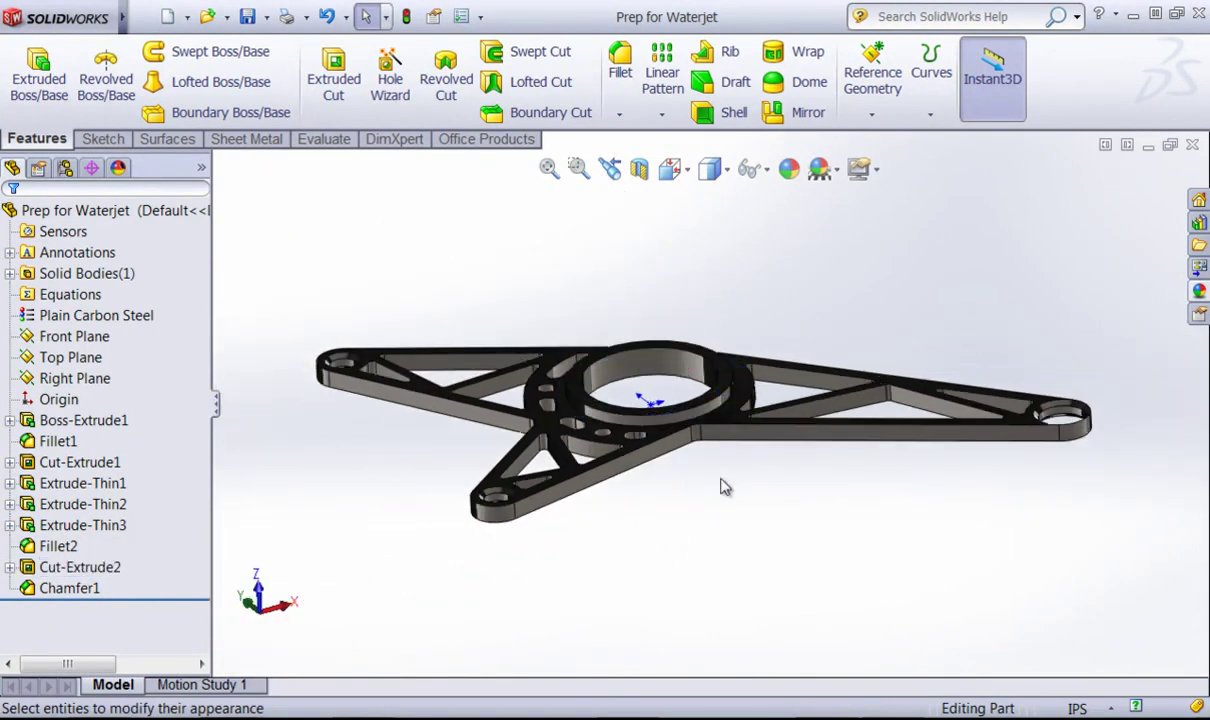
middle_click_drag(400, 374, 358, 418)
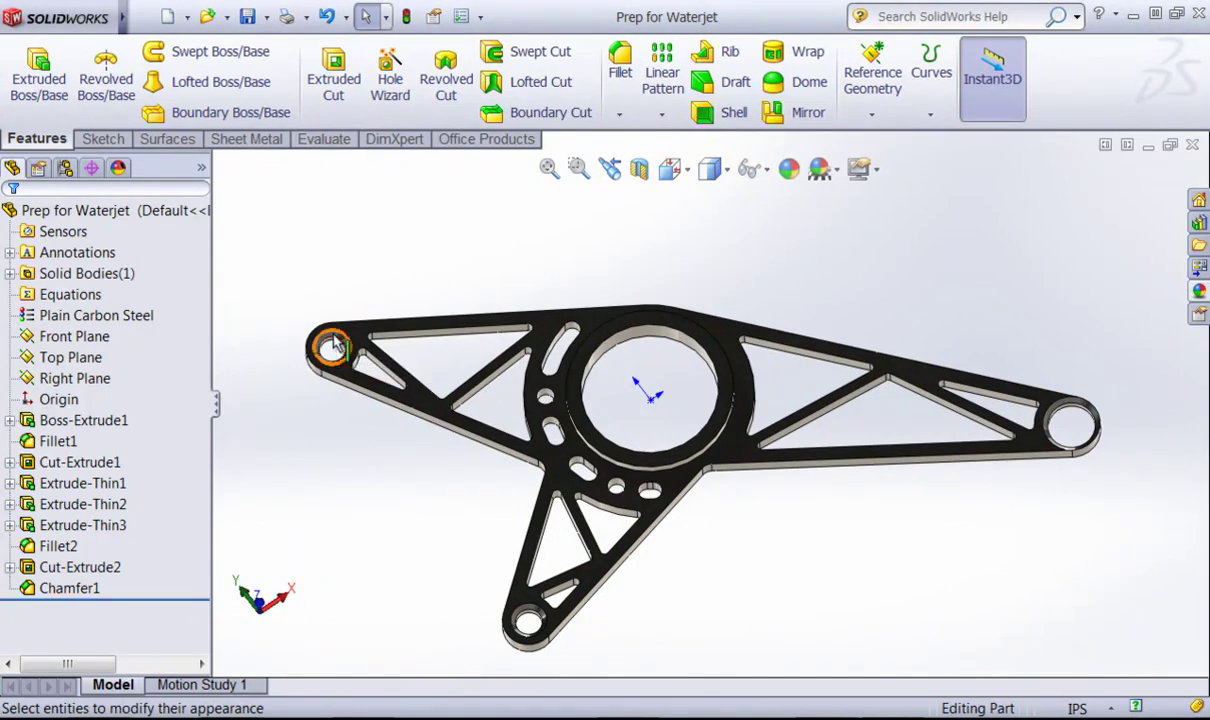
middle_click_drag(789, 316, 783, 349)
scroll(720, 600, "down", 2)
scroll(705, 608, "up", 2)
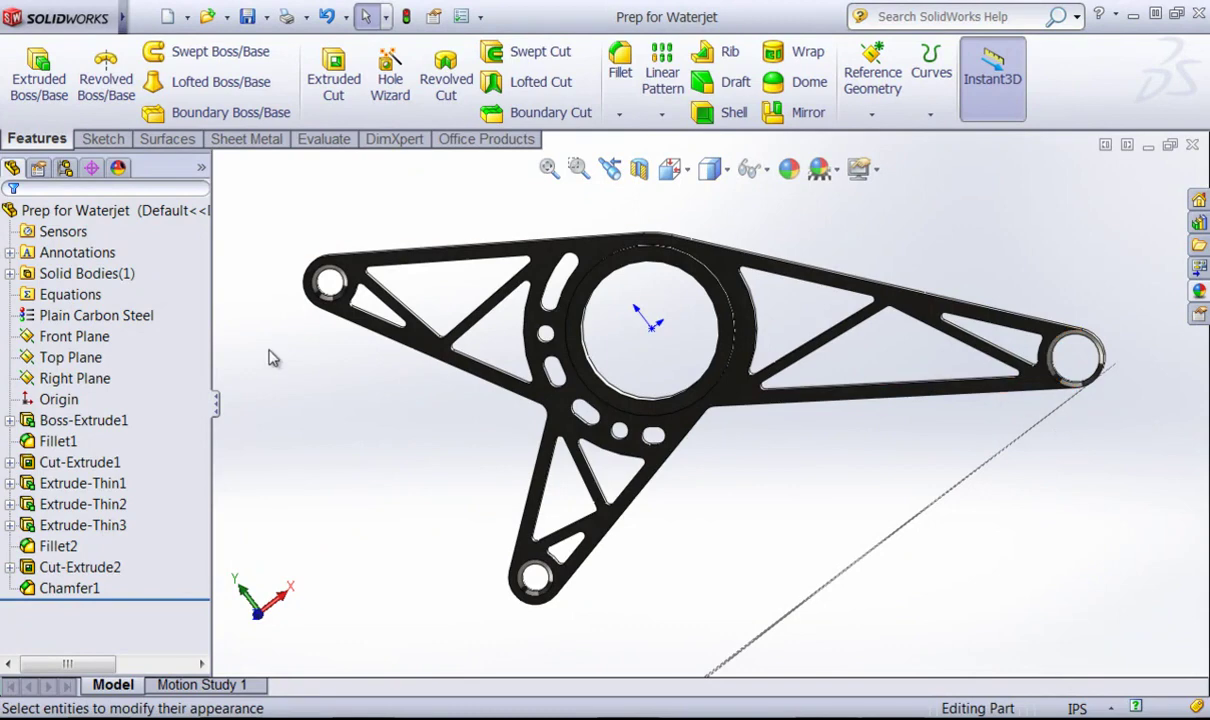
Add a new configuration named Waterjet to the part and return to its feature list
left_click(64, 168)
right_click(64, 212)
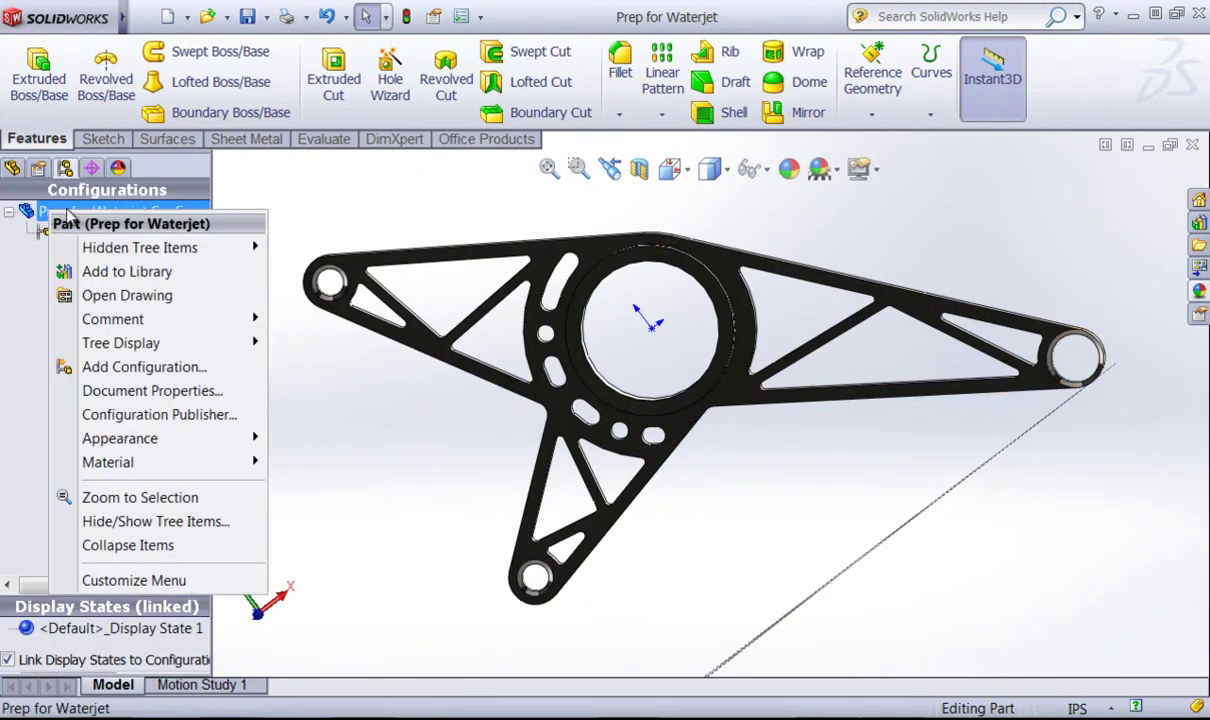
left_click(148, 364)
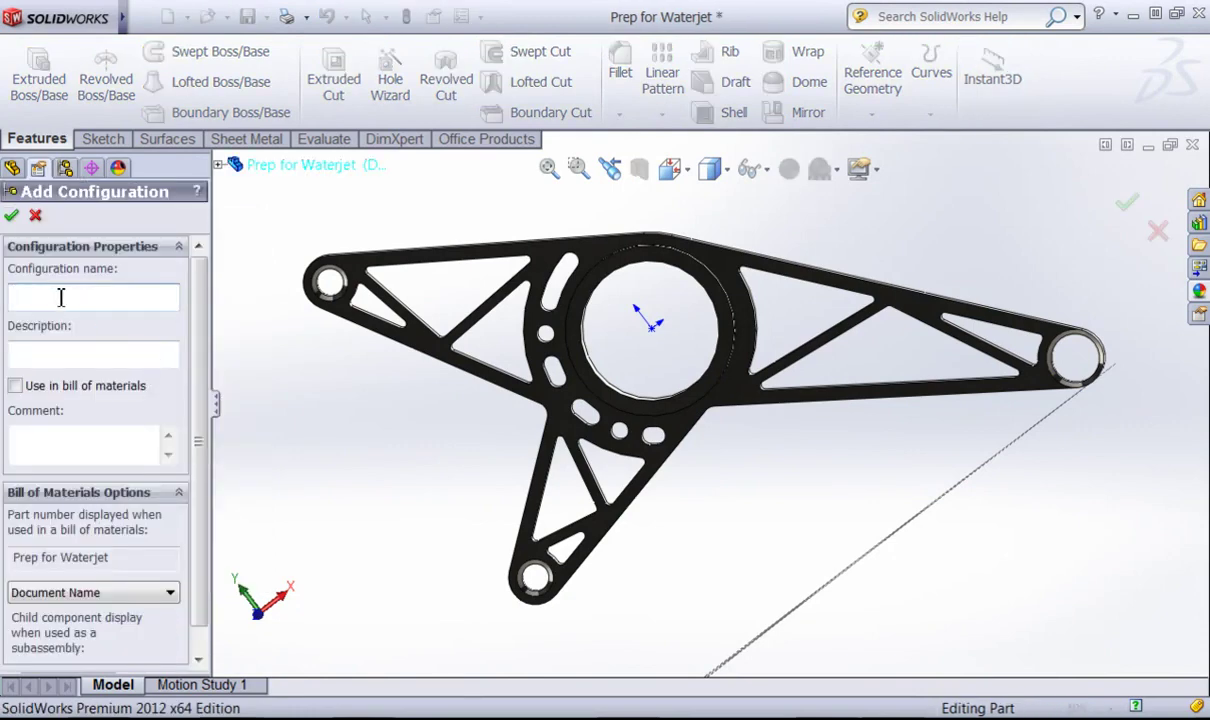
left_click(64, 294)
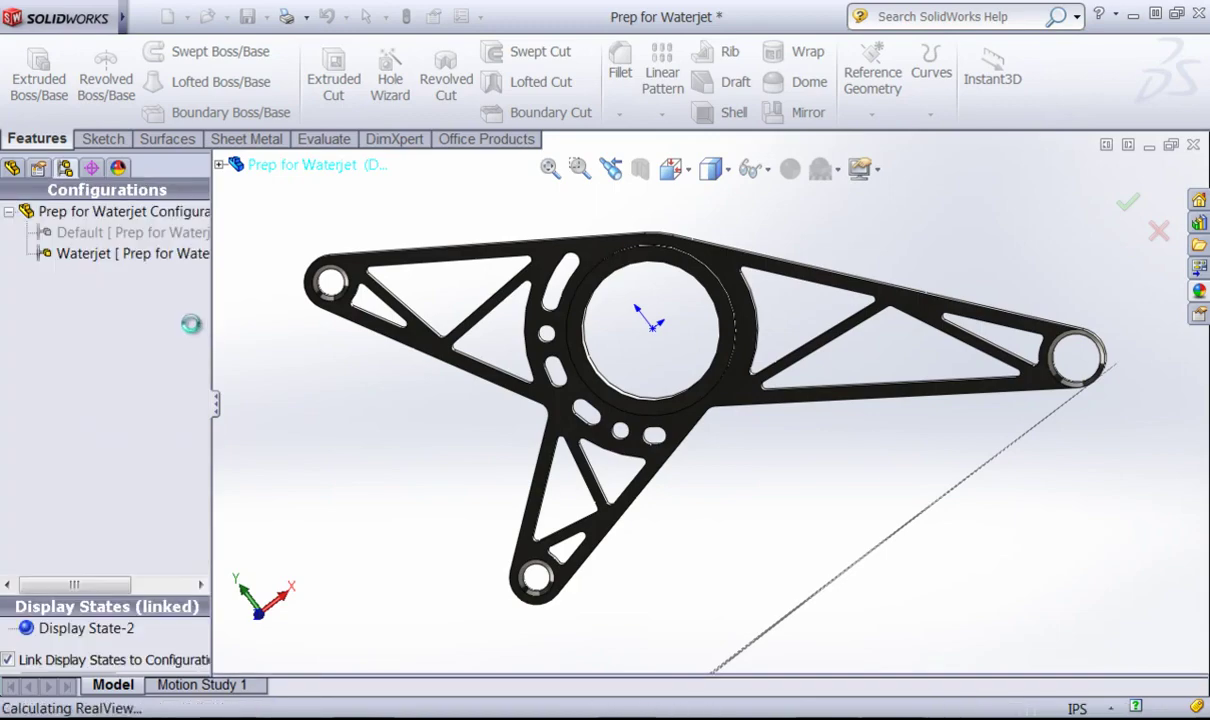
left_click(12, 167)
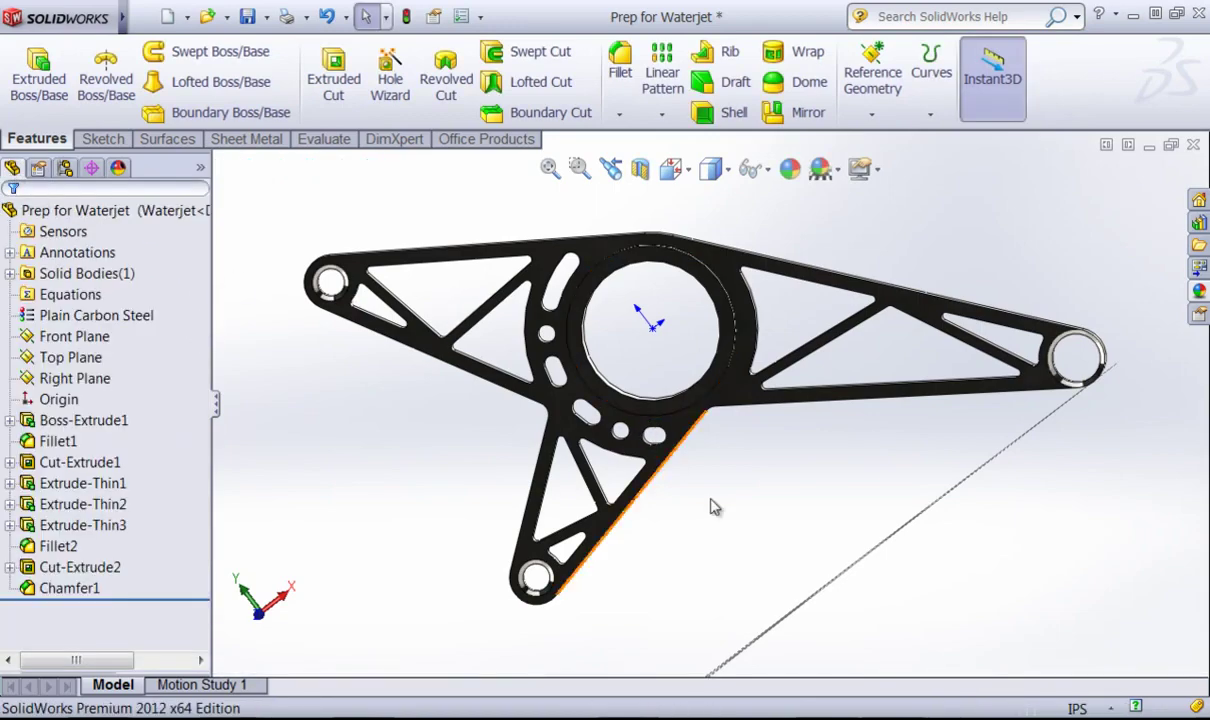
Fillet the bracket's outer perimeter edge with a constant 0.1 in radius and tangent propagation
middle_click_drag(722, 413, 729, 451)
scroll(855, 468, "down", 2)
scroll(855, 468, "up", 2)
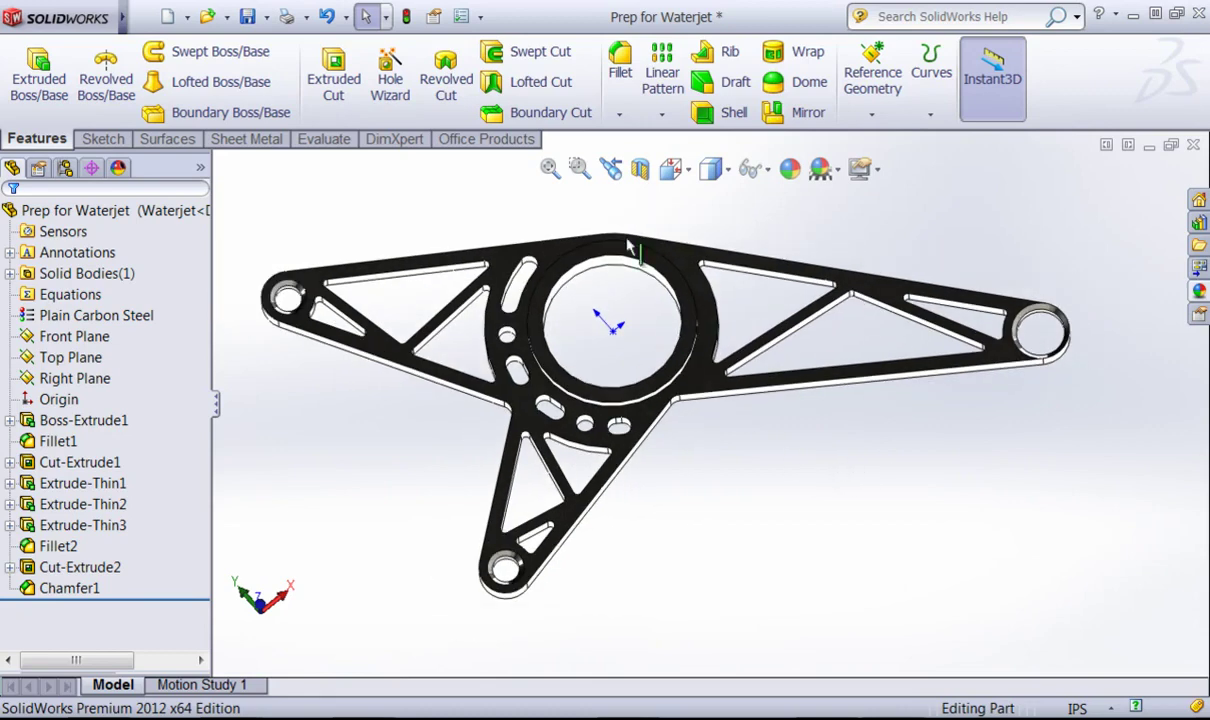
left_click(620, 65)
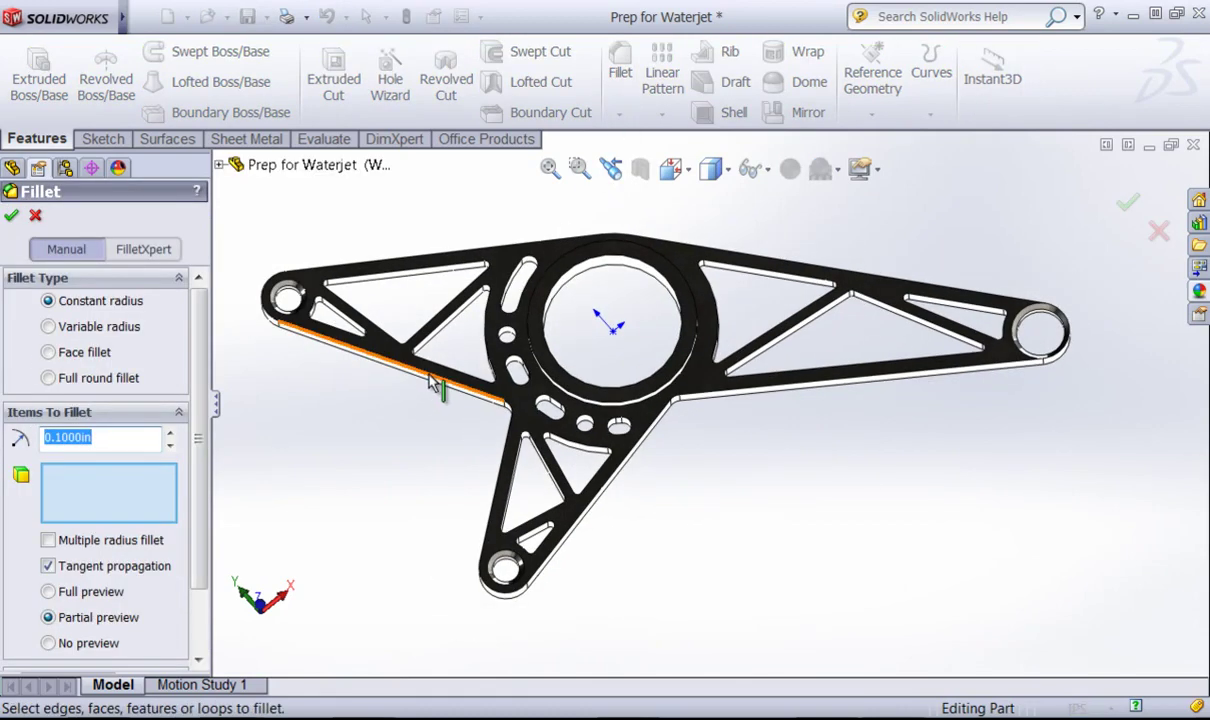
left_click(428, 372)
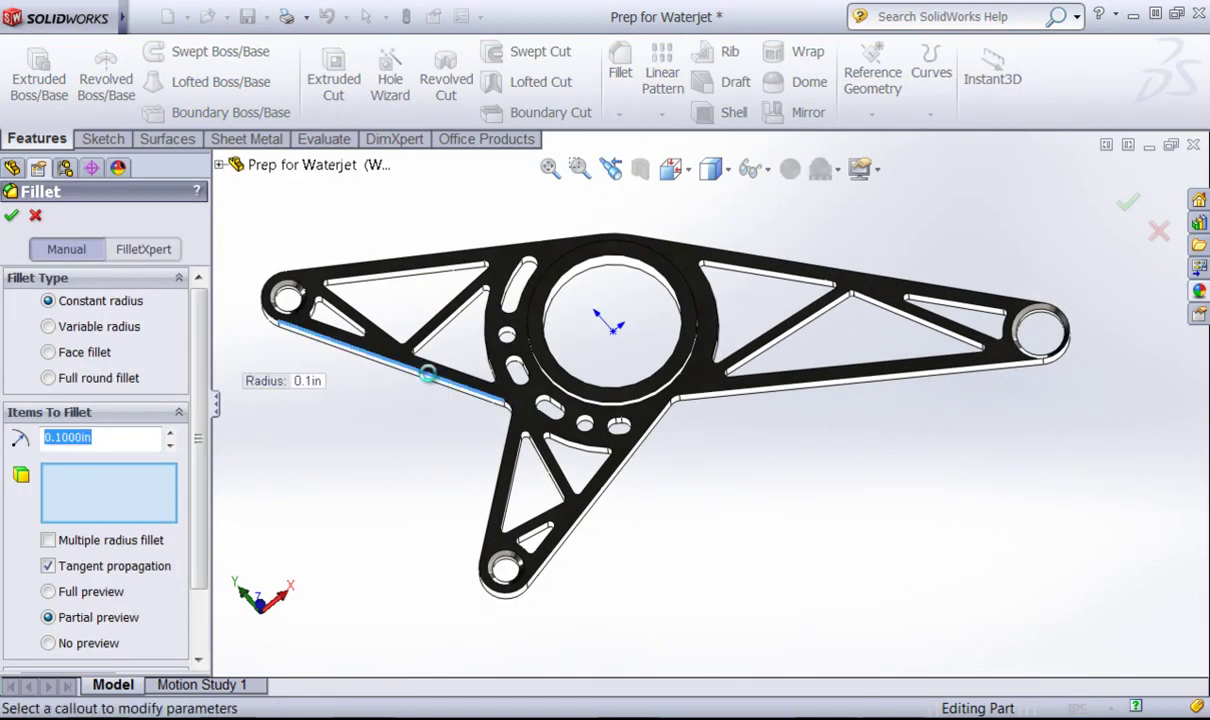
left_click(11, 215)
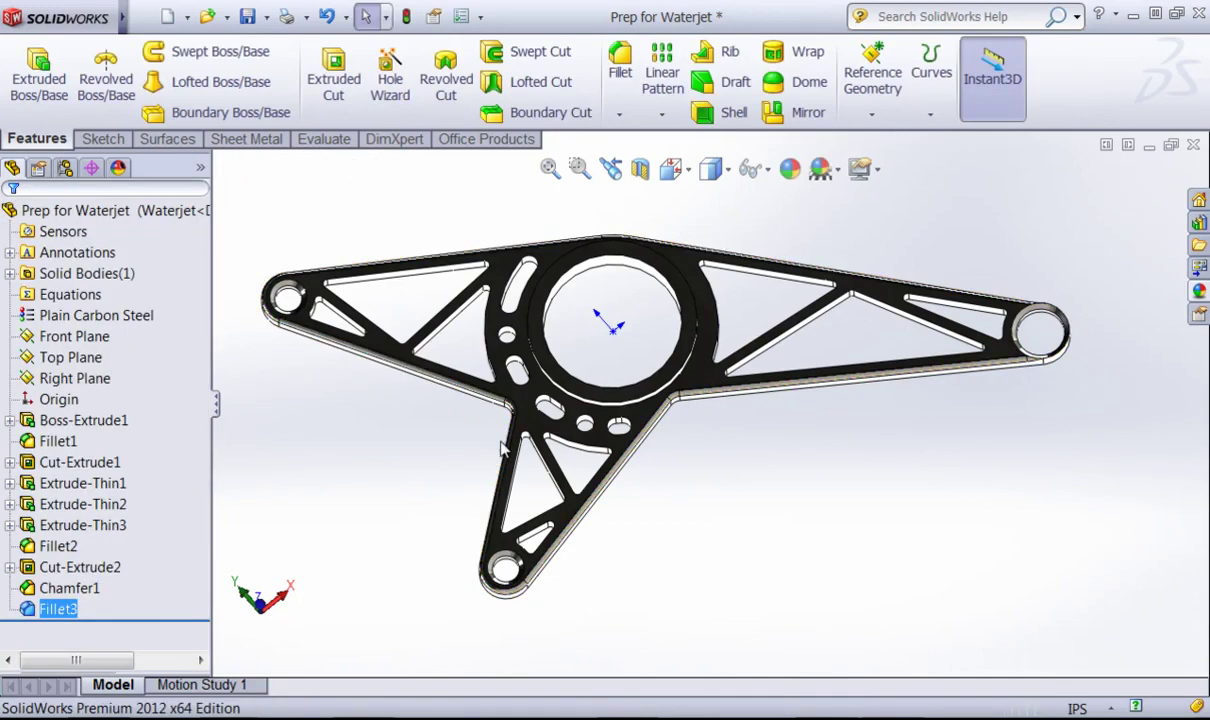
Suppress the outer-edge fillet and the chamfer on the three end holes
middle_click_drag(477, 425, 718, 492)
scroll(670, 380, "down", 5)
left_click(670, 380)
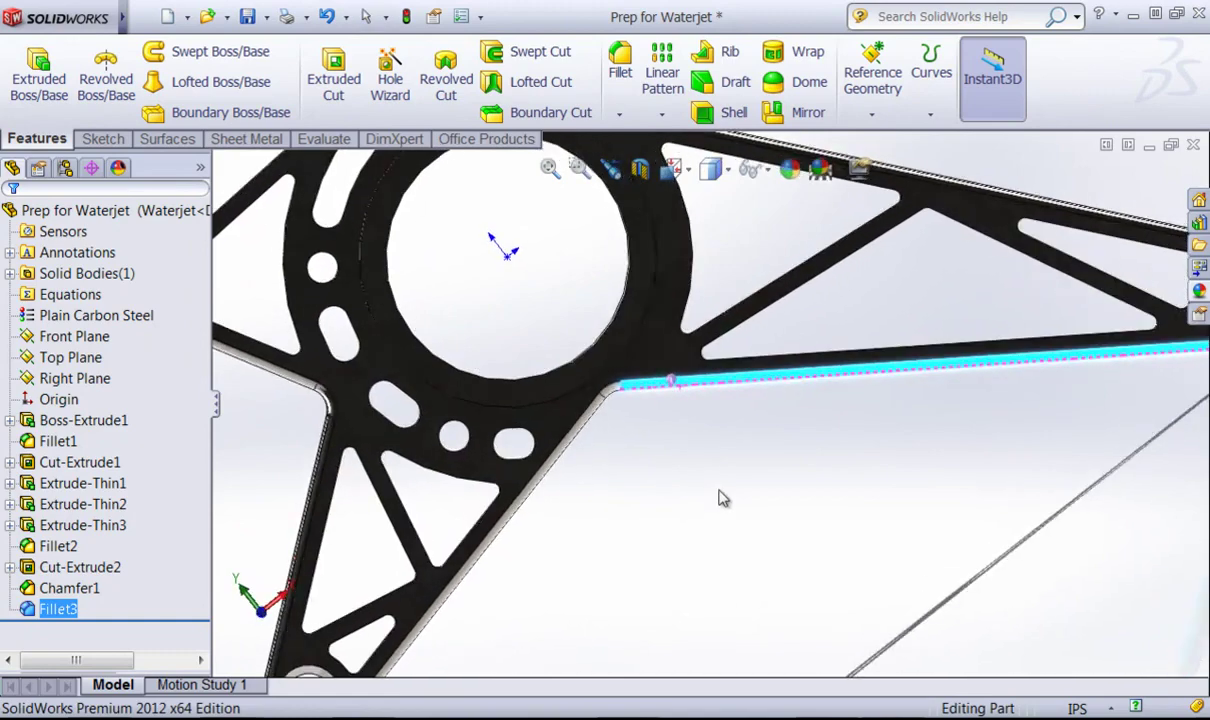
left_click(717, 491)
scroll(716, 492, "up", 4)
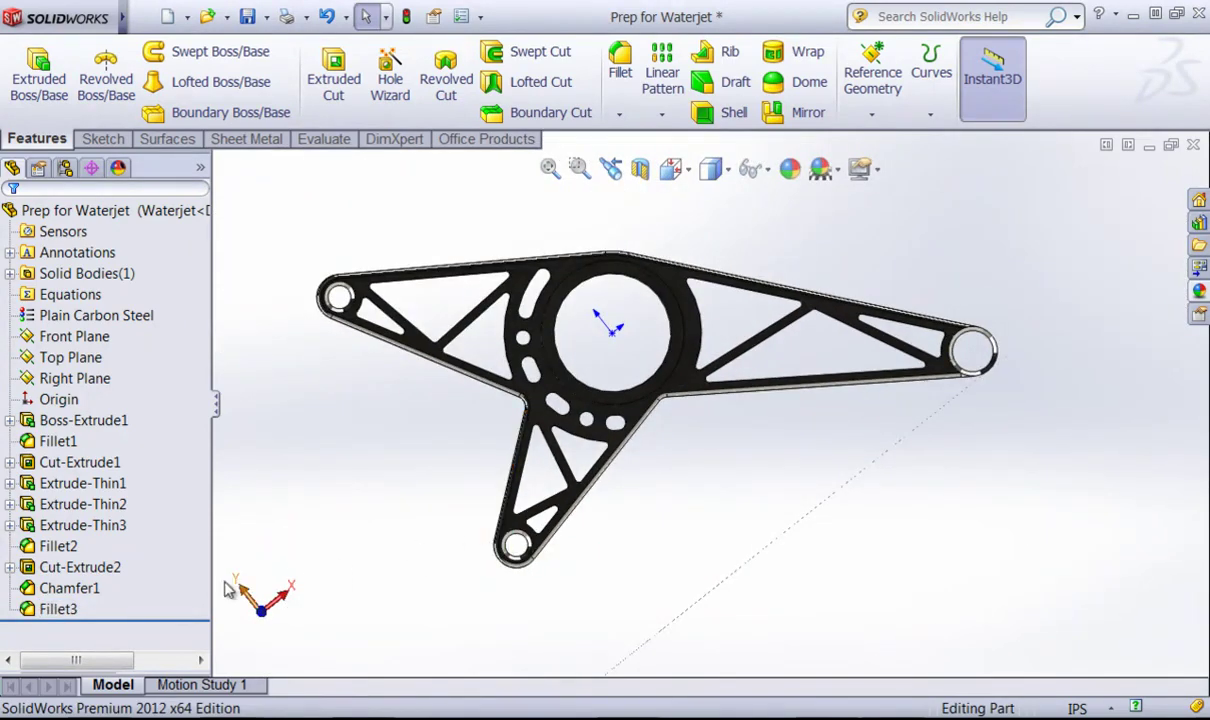
right_click(52, 610)
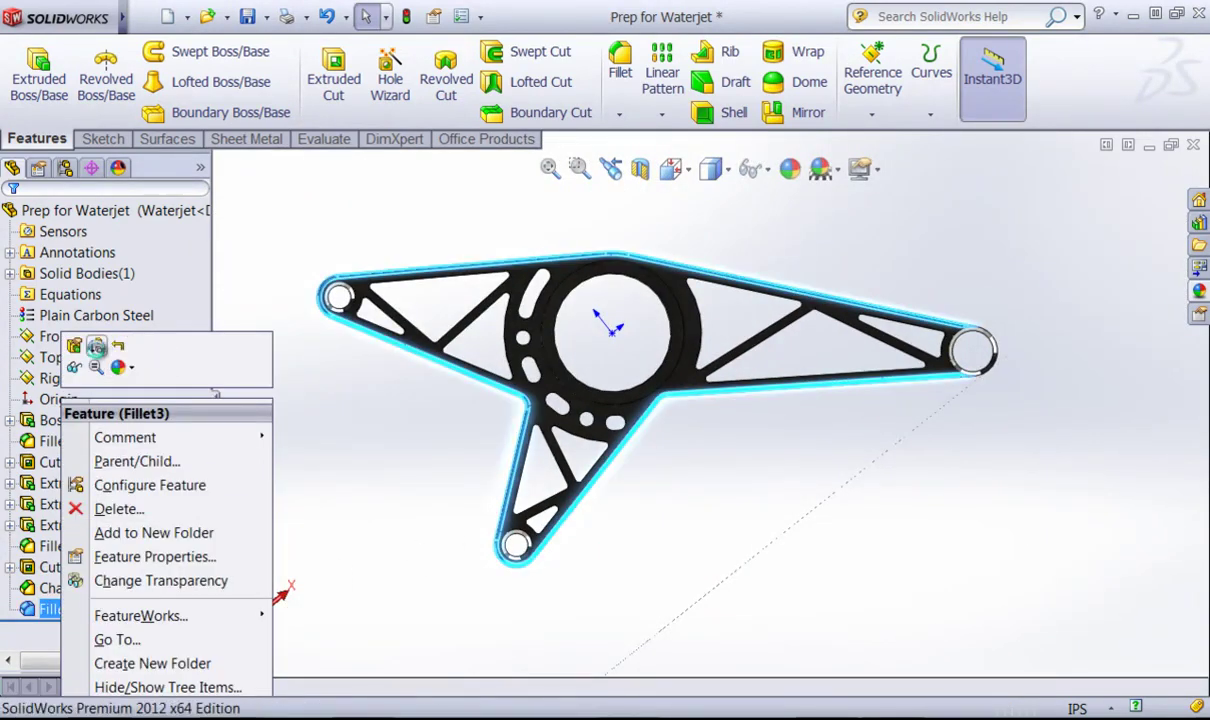
left_click(116, 345)
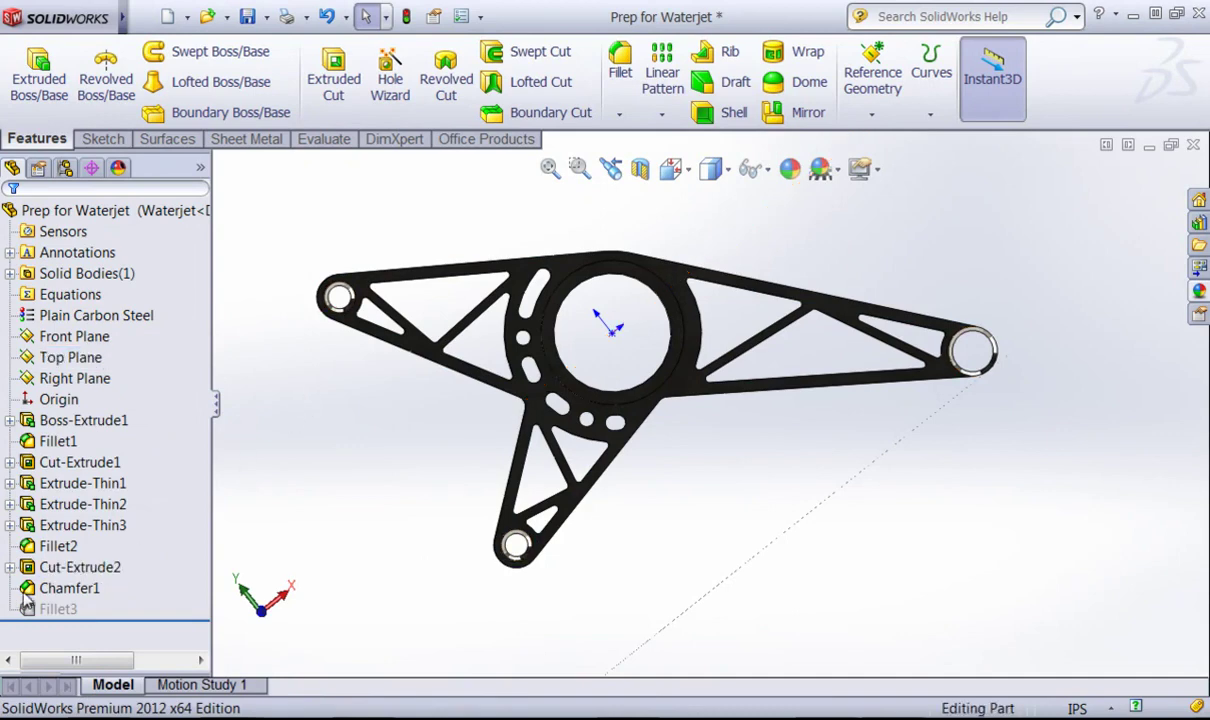
right_click(62, 588)
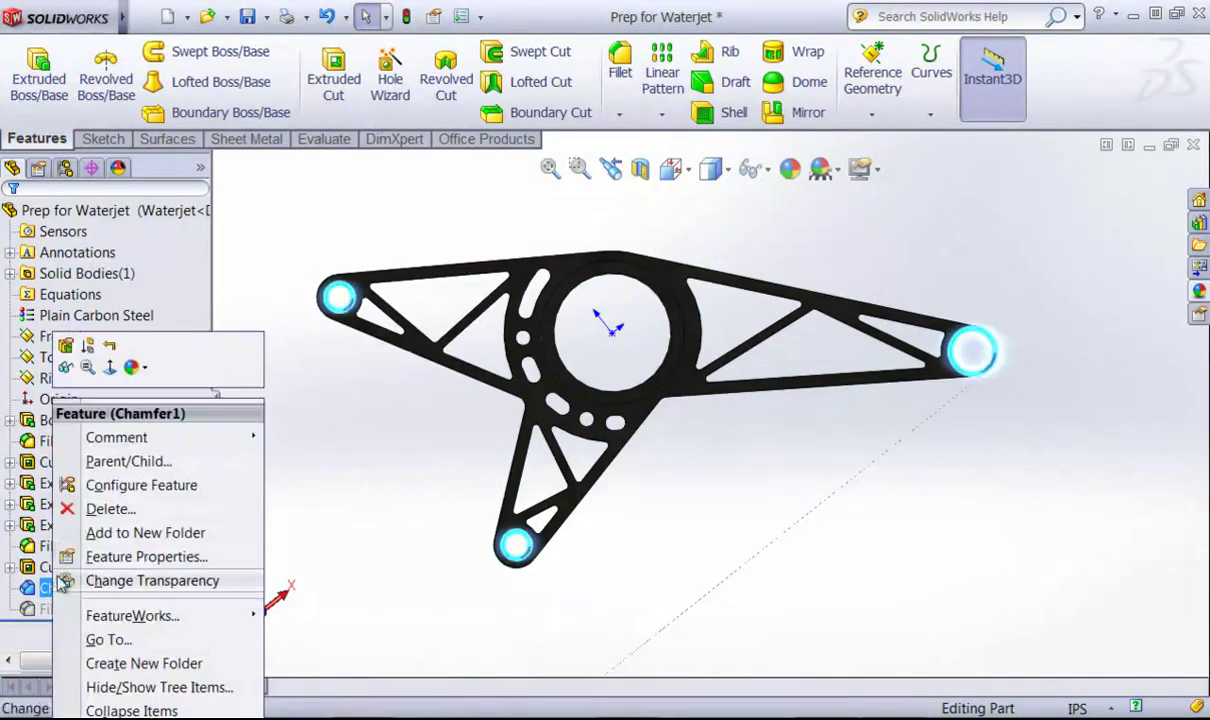
left_click(88, 348)
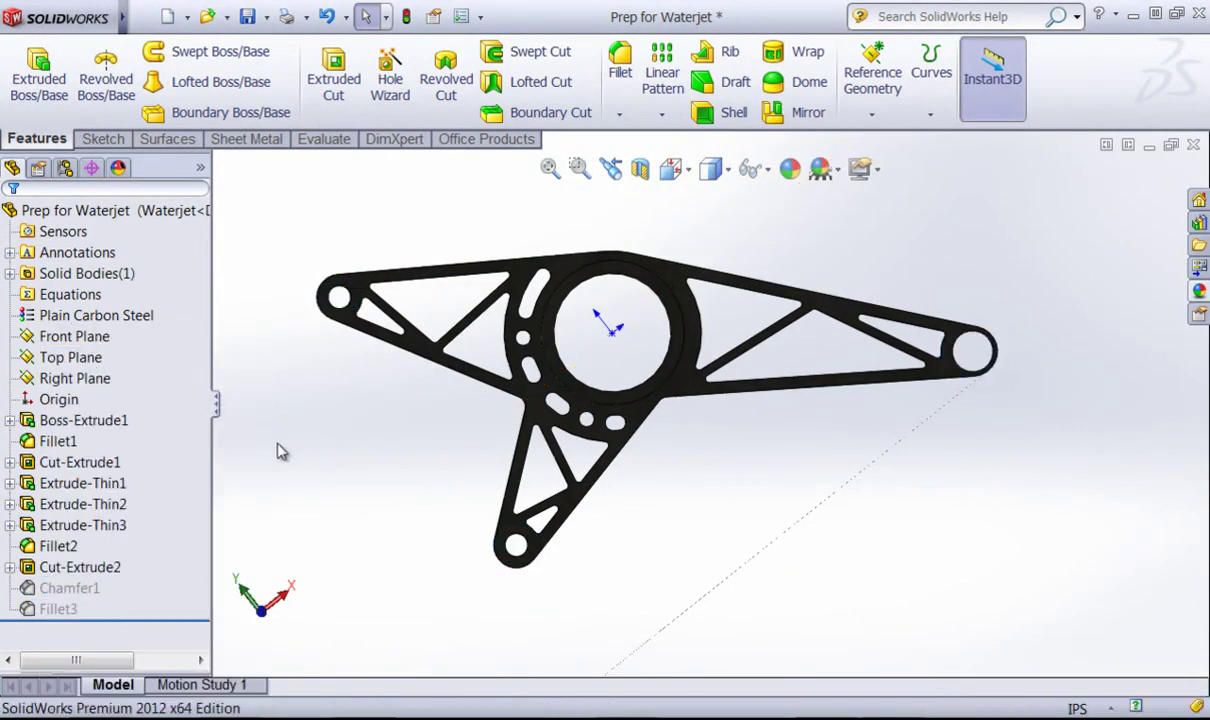
Review the definition of the extruded cut around the centre ring and close it without changes
middle_click_drag(315, 565, 327, 387)
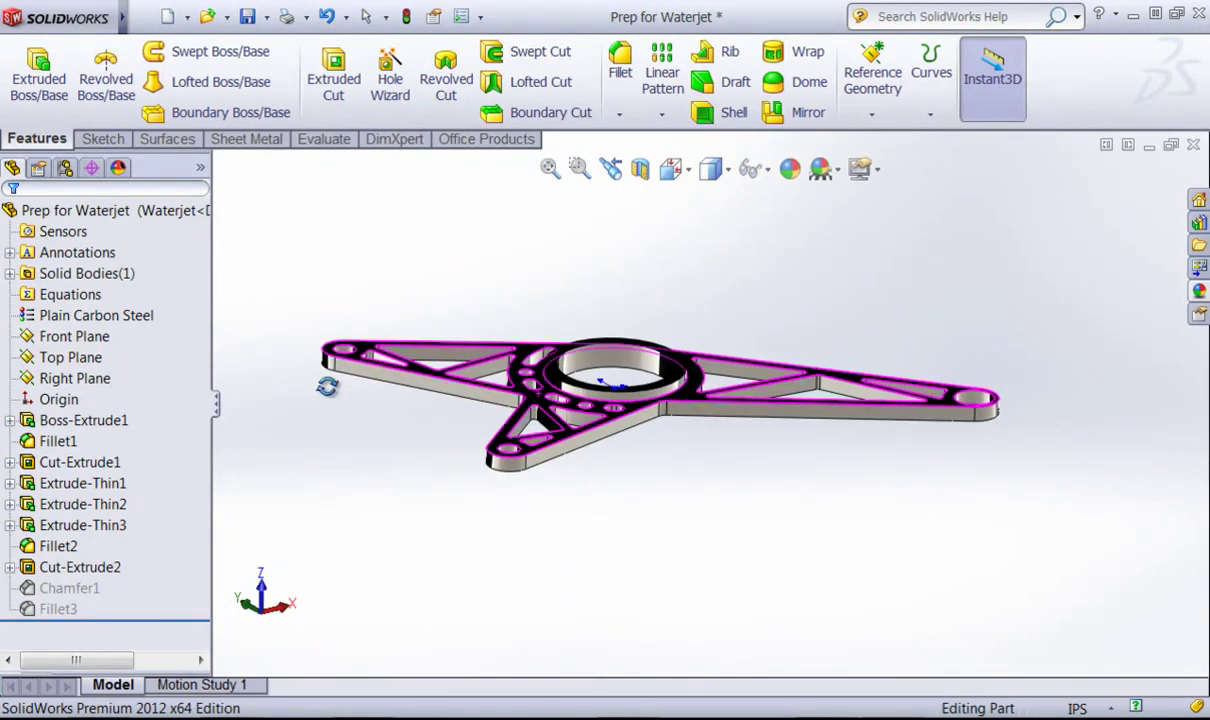
key("Escape")
left_click(80, 568)
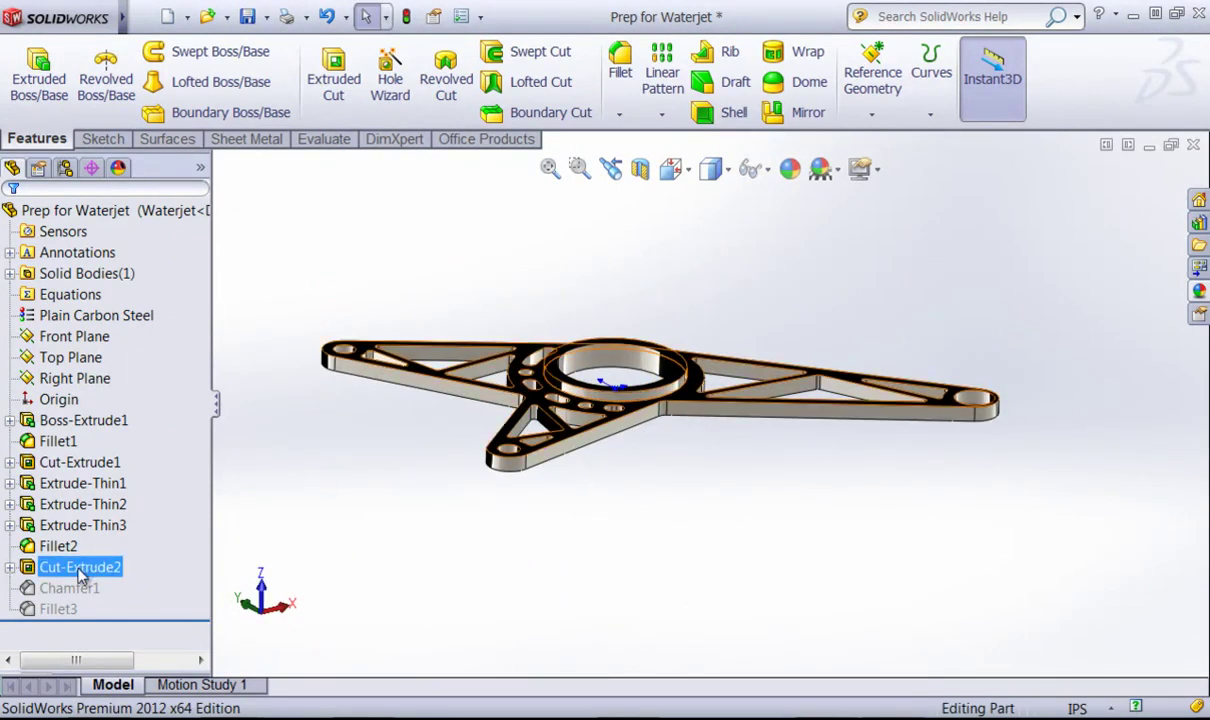
right_click(80, 571)
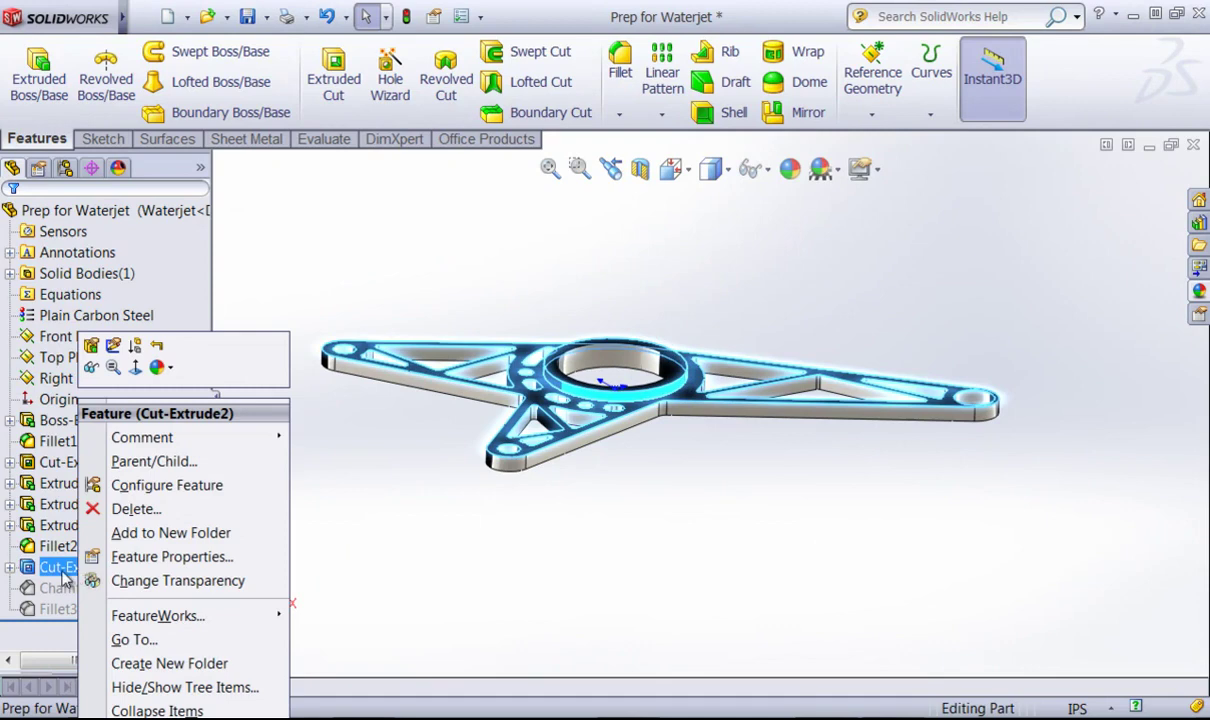
left_click(91, 346)
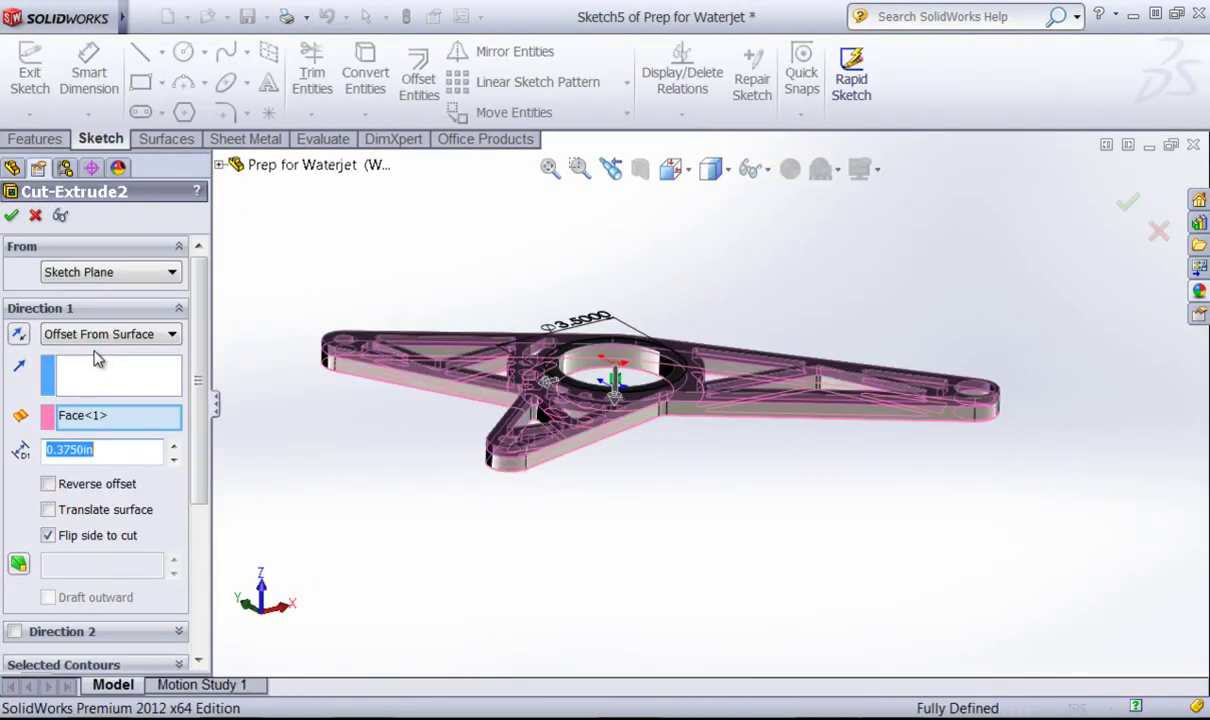
middle_click_drag(446, 497, 412, 494)
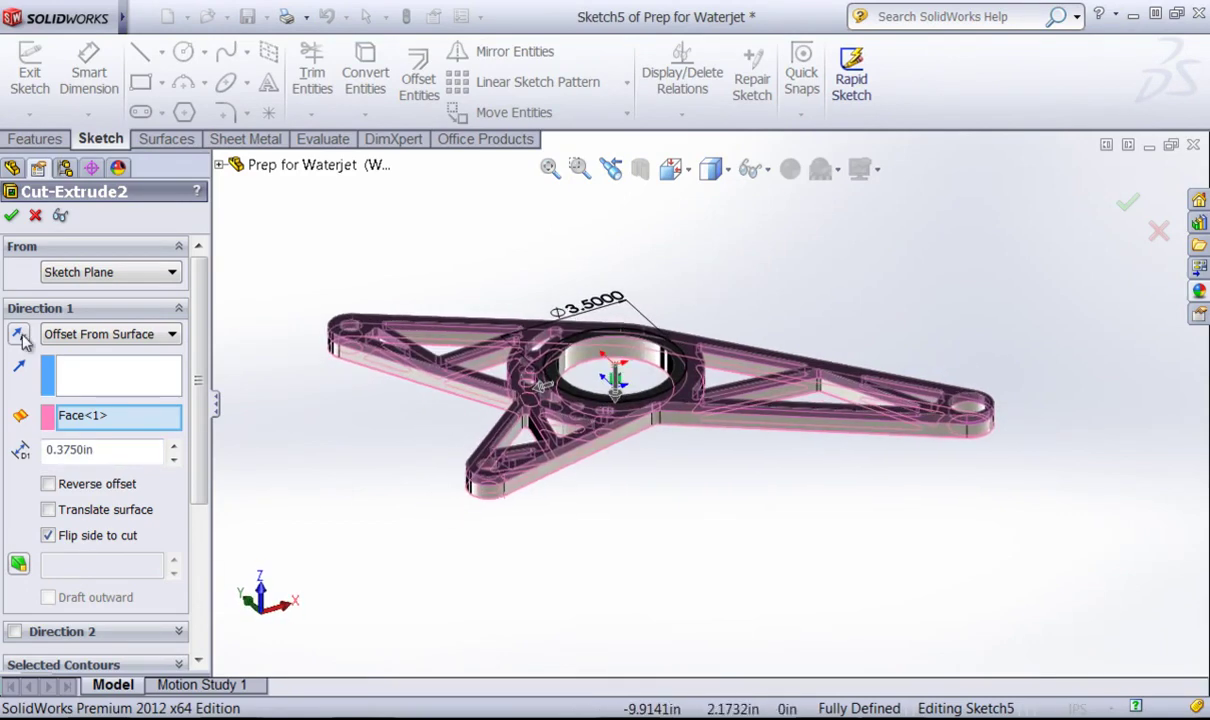
left_click(35, 217)
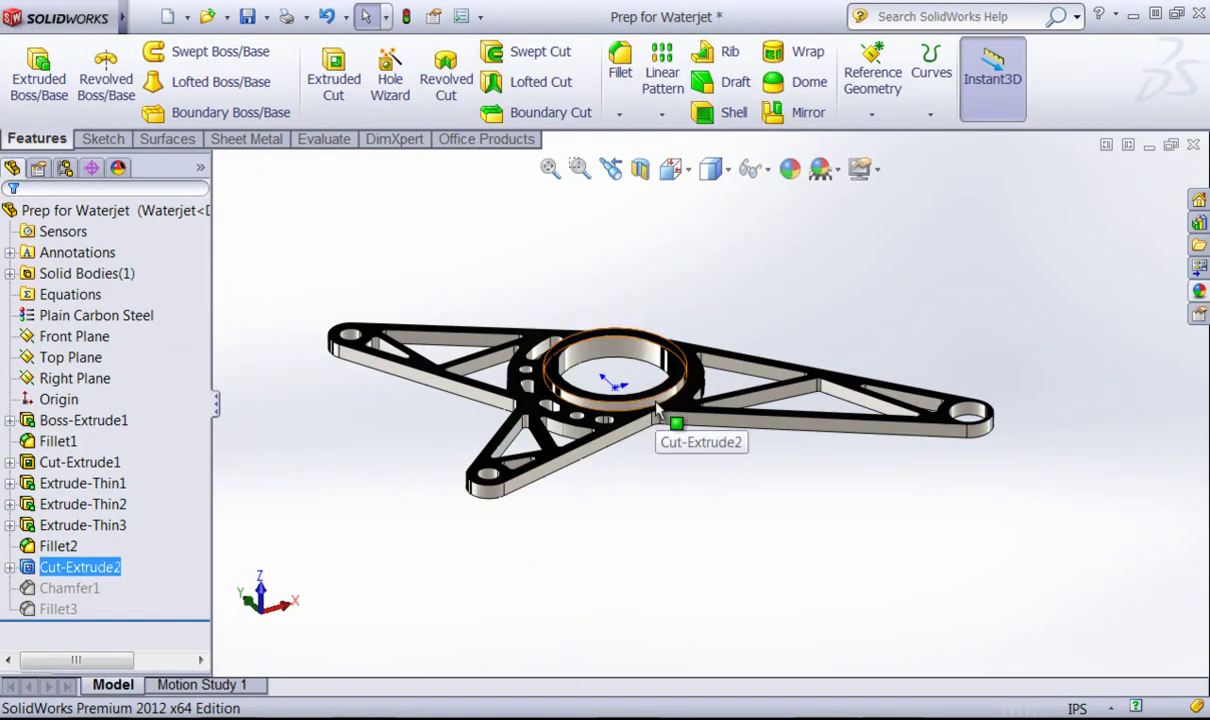
Suppress the extruded cut that forms the raised centre ring
right_click(68, 575)
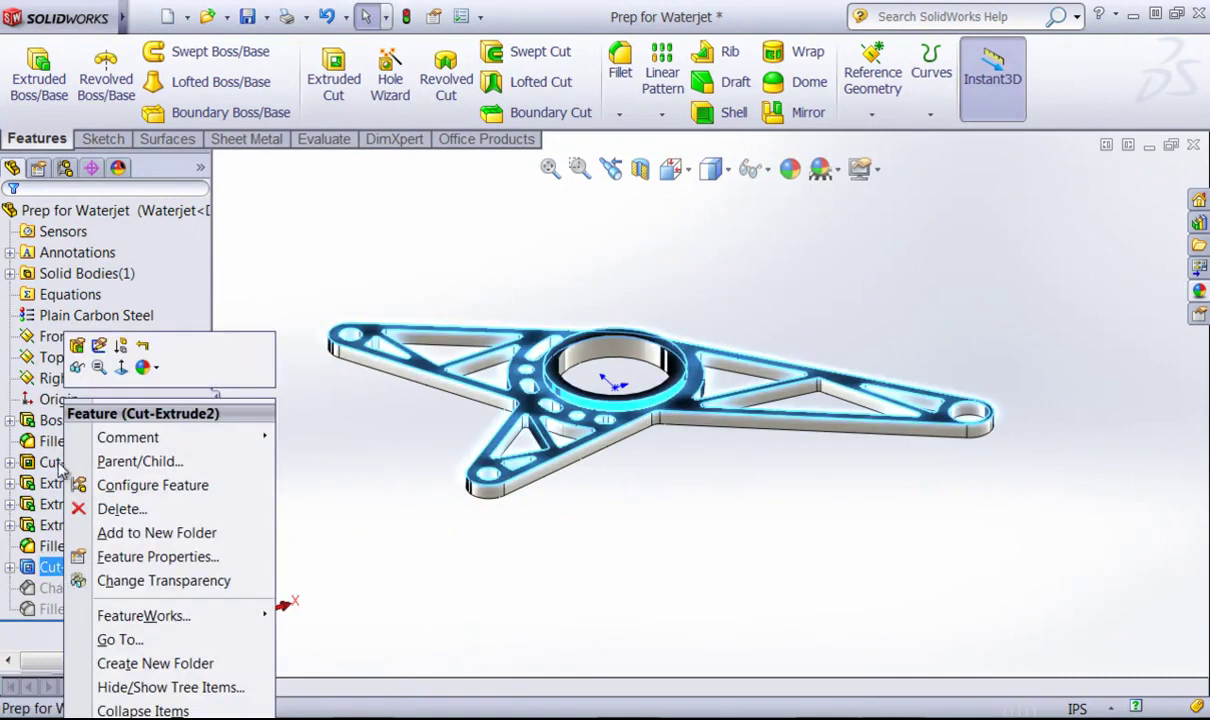
left_click(120, 347)
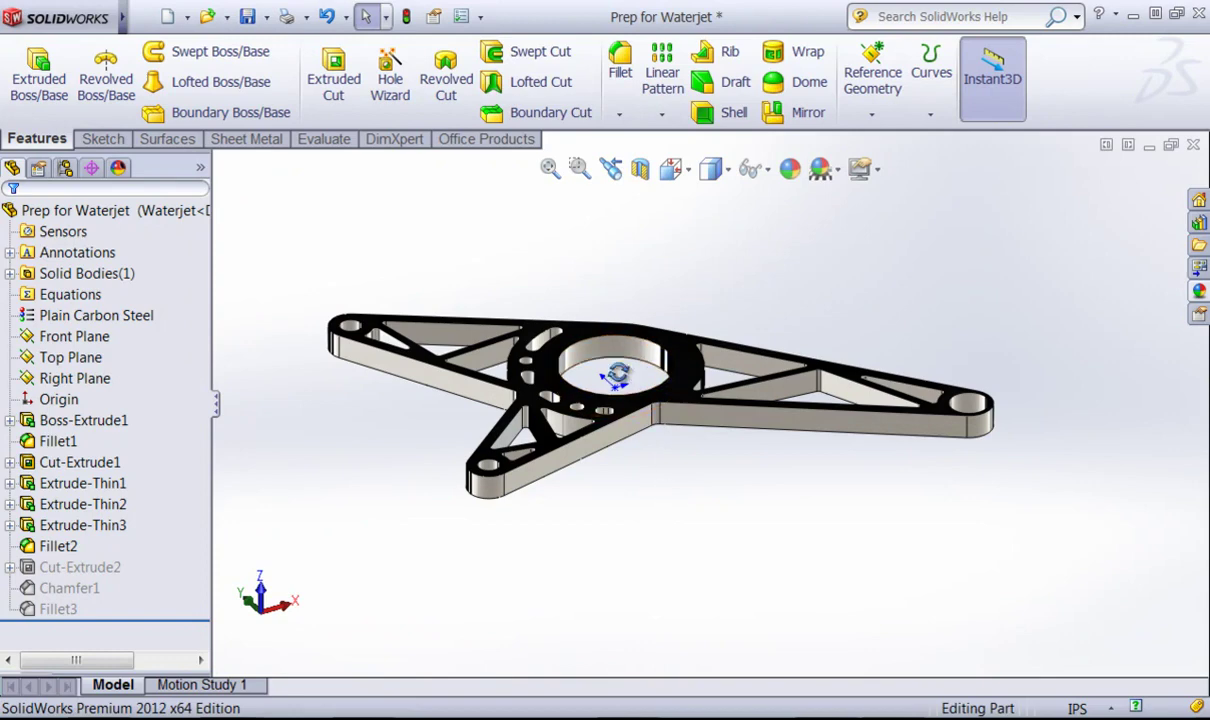
Check the radius of the inside corner of the triangular pocket beside the large centre hole
mouse_move(634, 380)
middle_mouse_down()
mouse_move(612, 530)
mouse_move(621, 569)
mouse_move(595, 525)
middle_mouse_up()
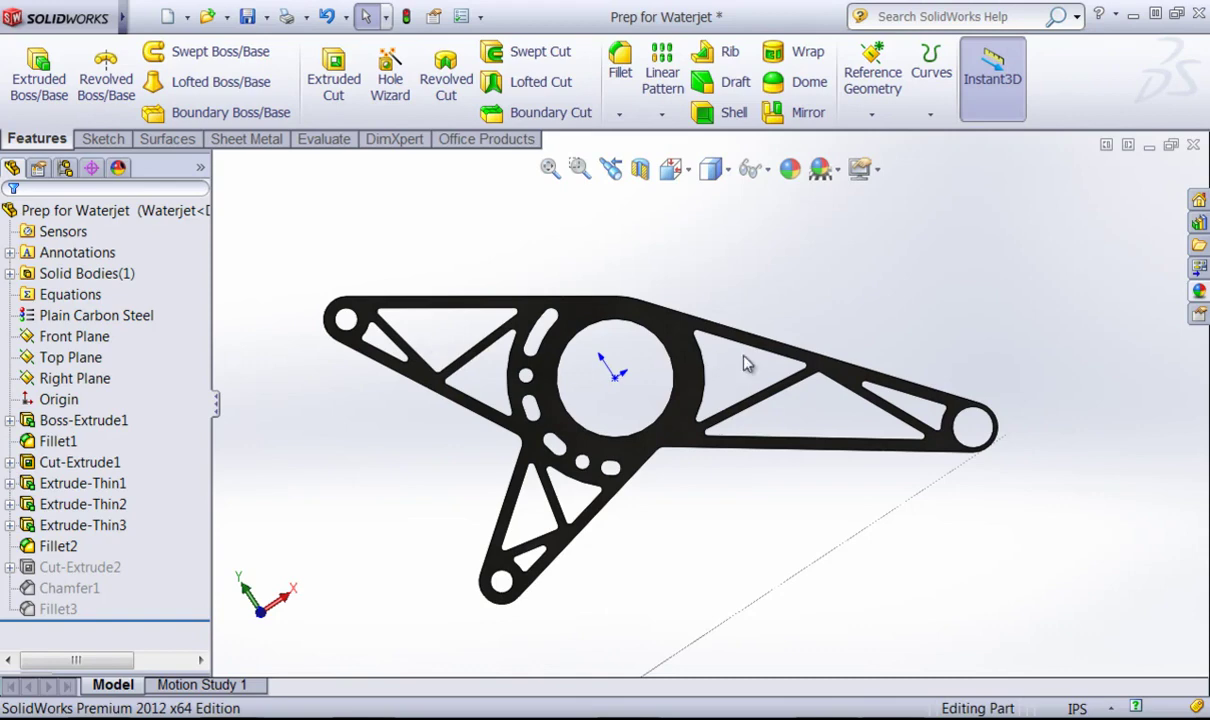
scroll(720, 356, "down", 6)
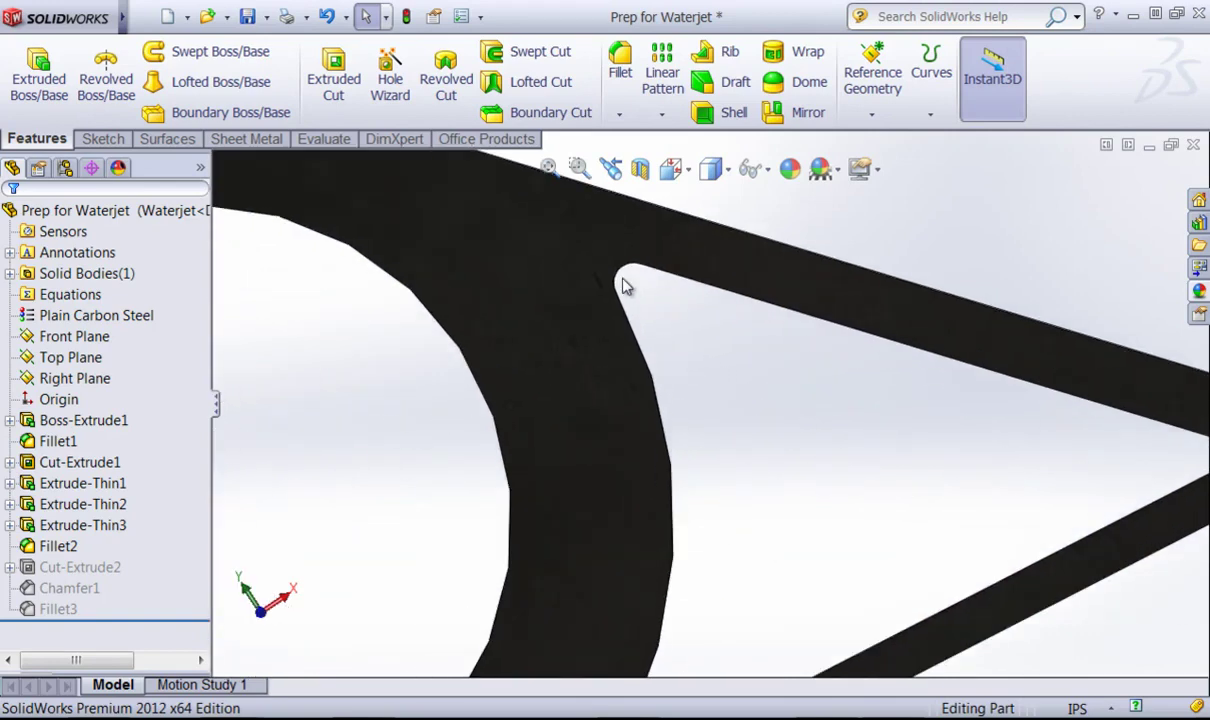
left_click(626, 275)
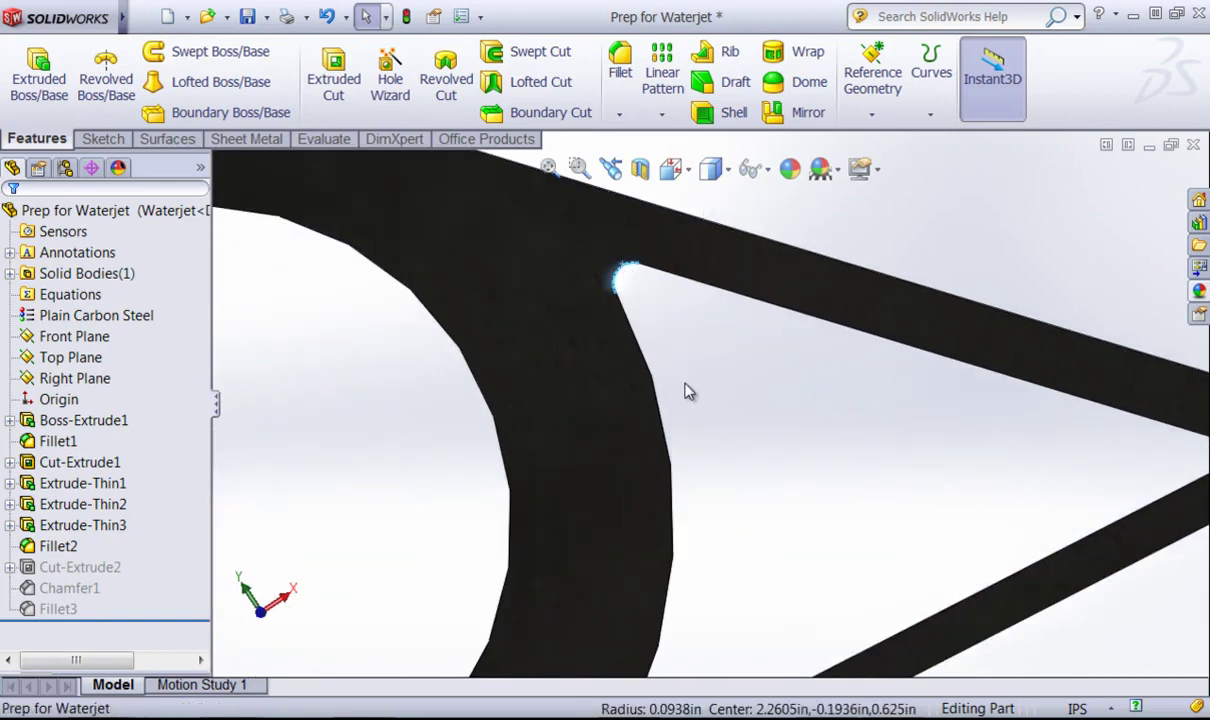
scroll(686, 391, "up", 8)
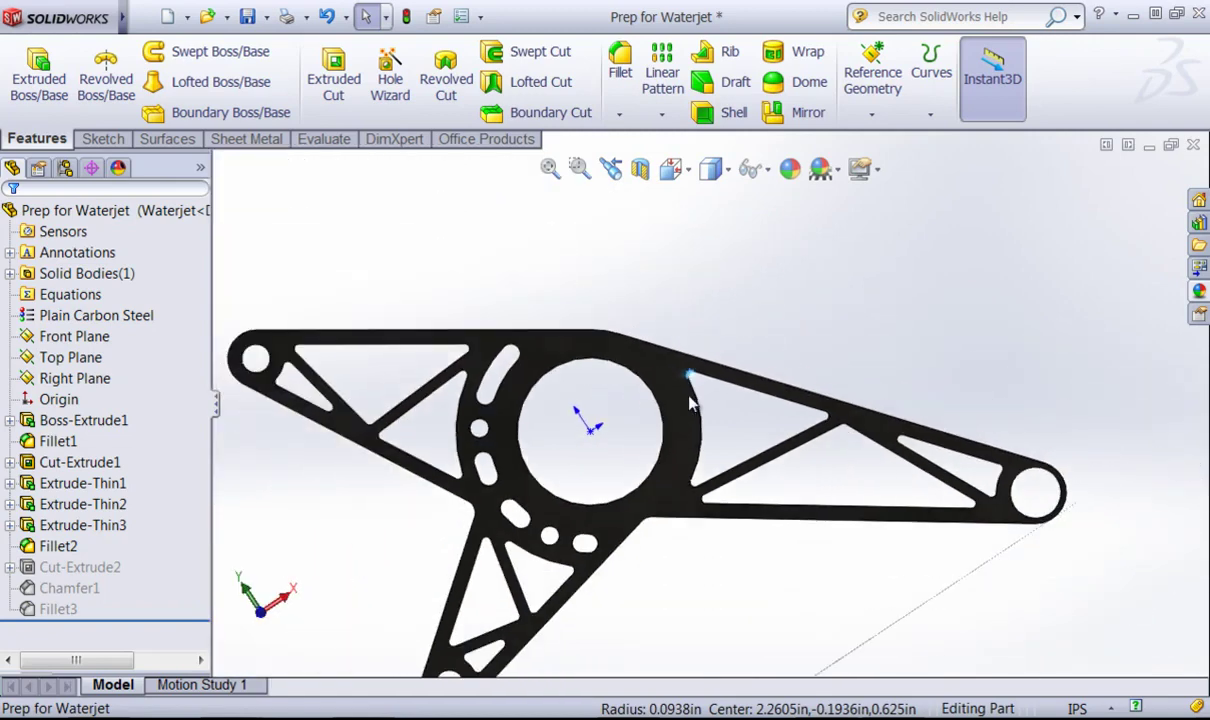
scroll(707, 518, "down", 2)
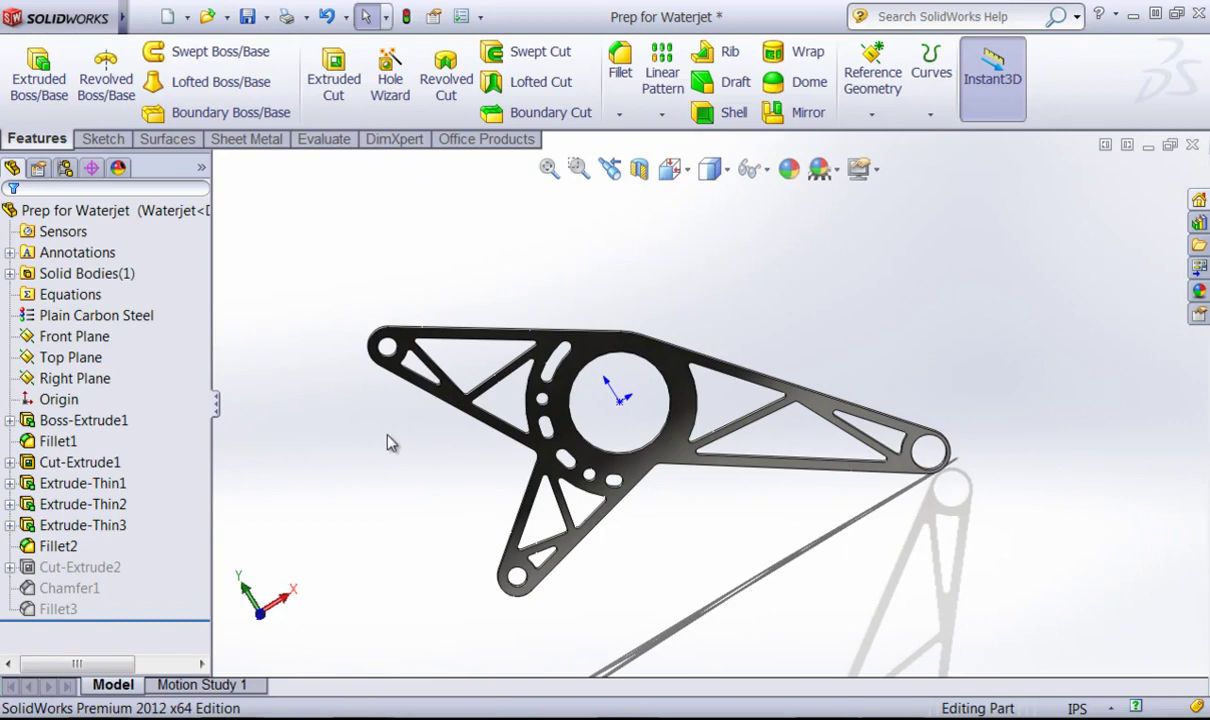
Measure the bracket's overall length between the outer tips of its two opposite arms
mouse_move(95, 17)
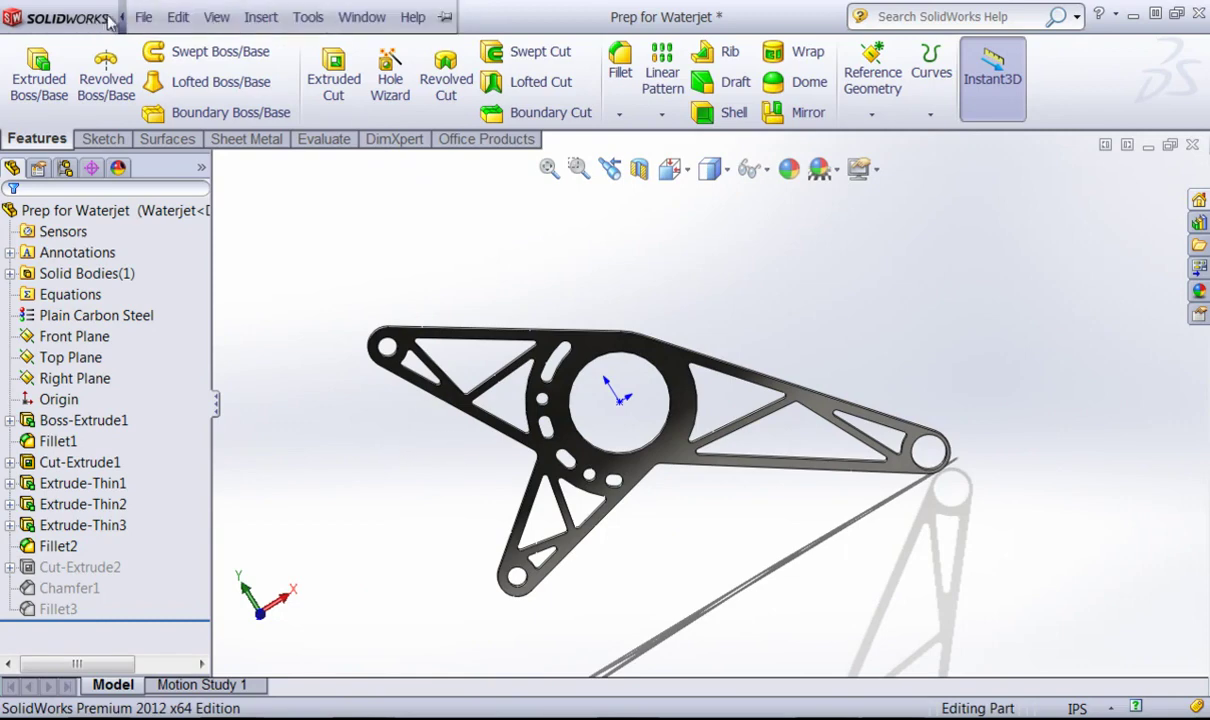
left_click(309, 17)
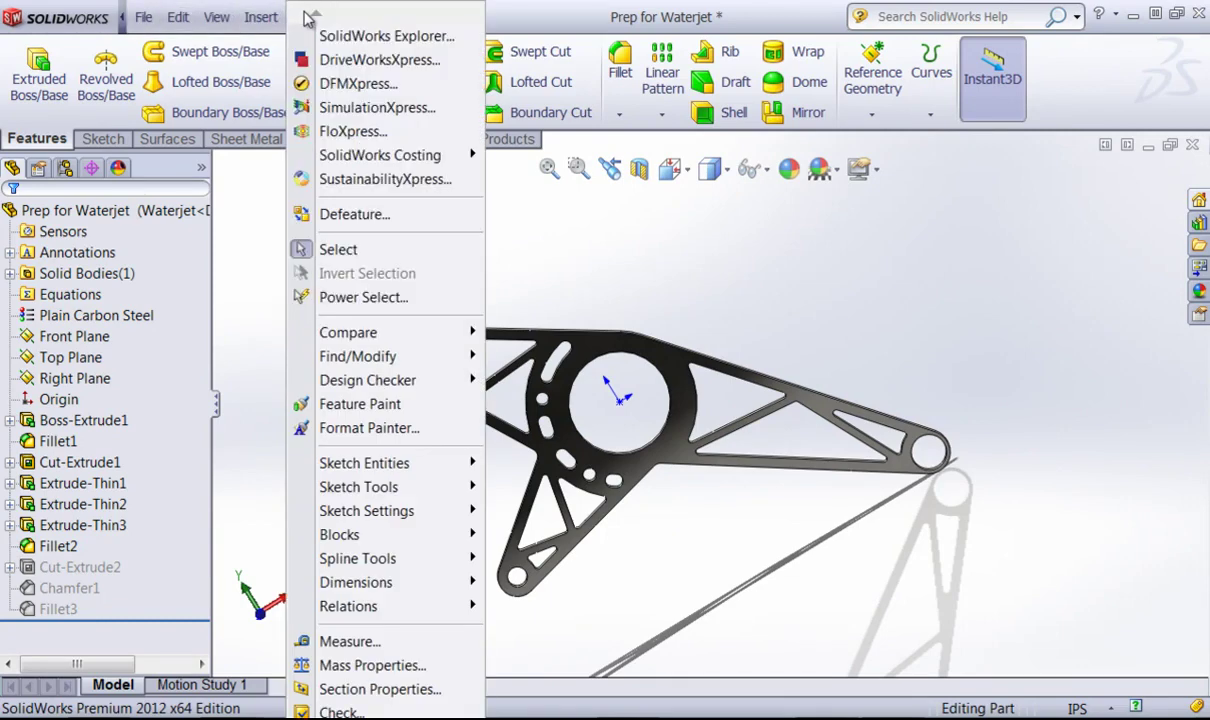
left_click(350, 641)
left_click_drag(355, 193, 253, 87)
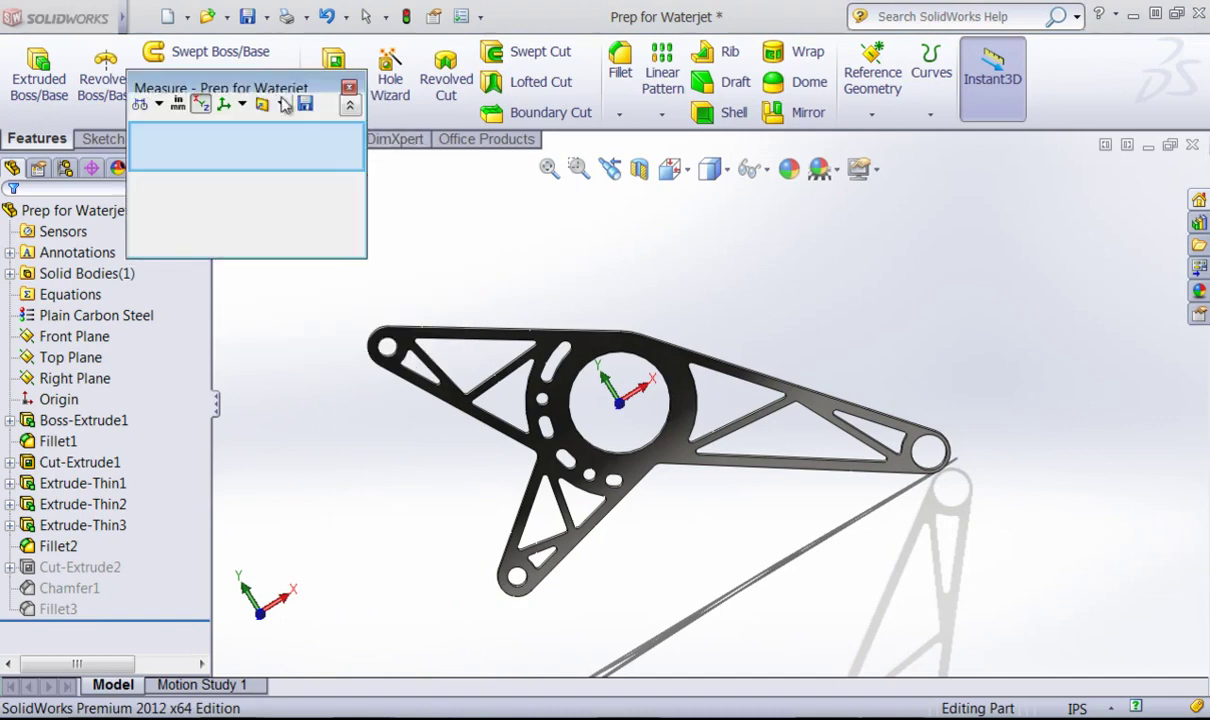
left_click(368, 342)
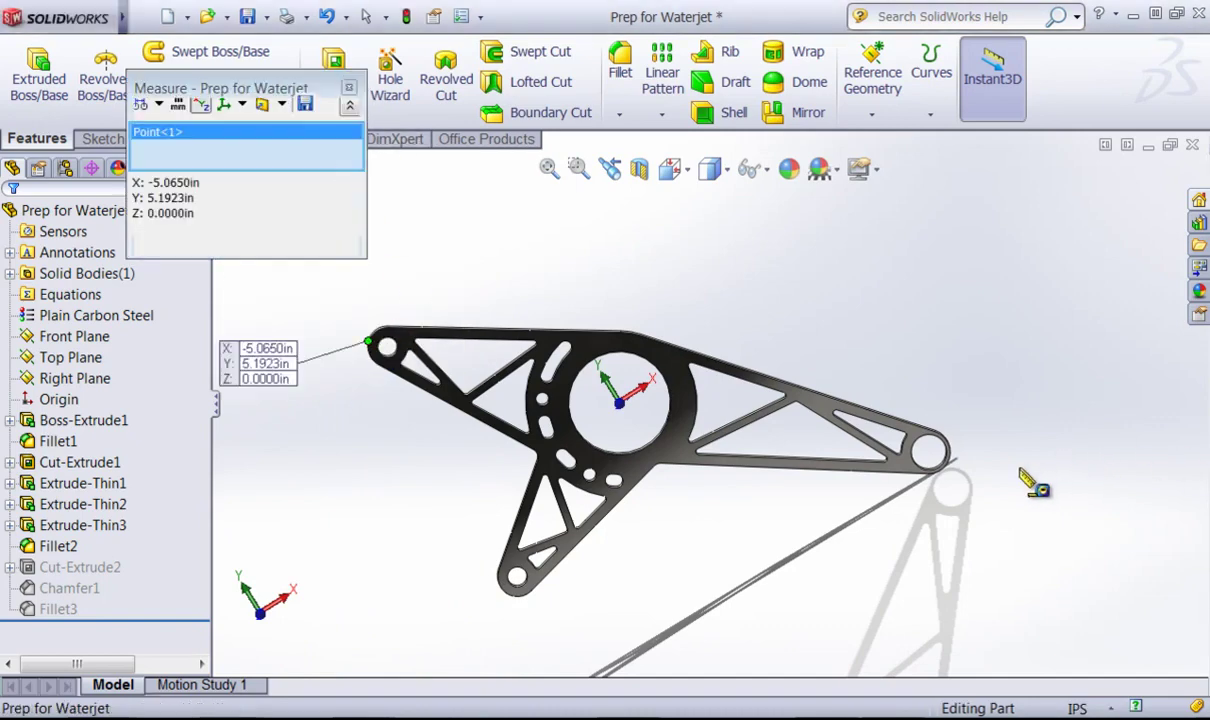
left_click(950, 458)
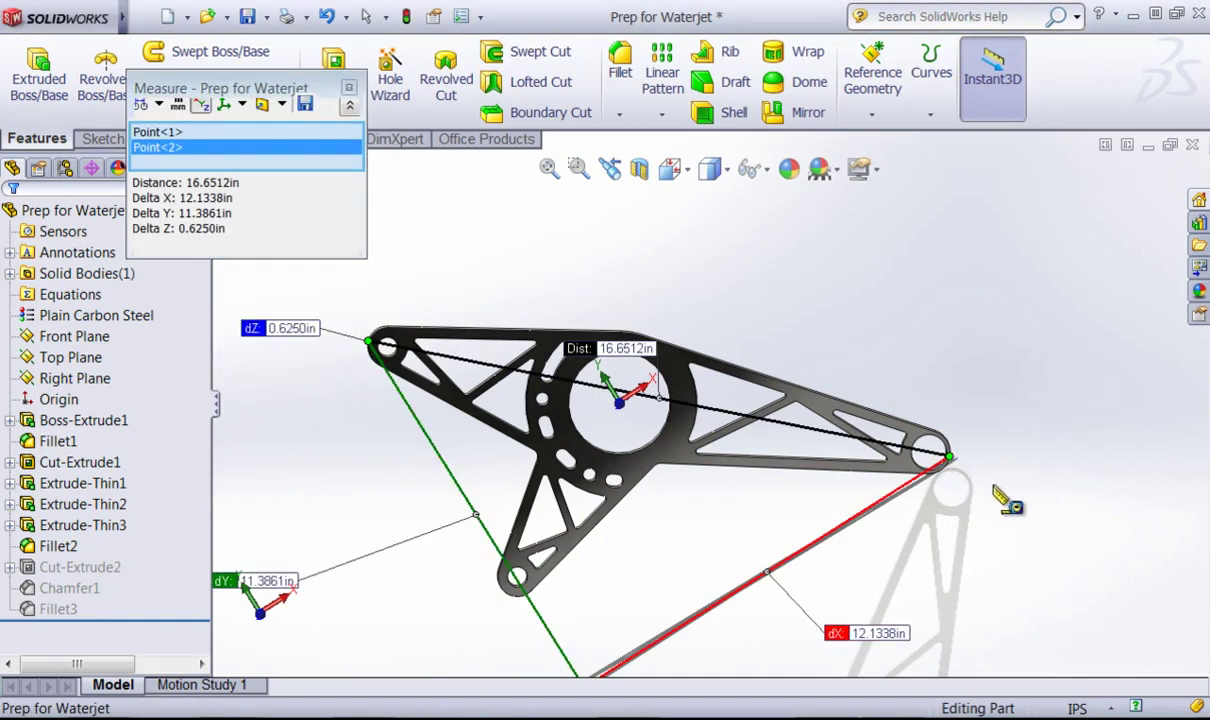
Measure the bracket's overall height from the short arm's tip to the peak above the large centre hole, and close the measurement
mouse_move(1005, 498)
middle_mouse_down()
mouse_move(1010, 460)
mouse_move(997, 489)
mouse_move(997, 475)
middle_mouse_up()
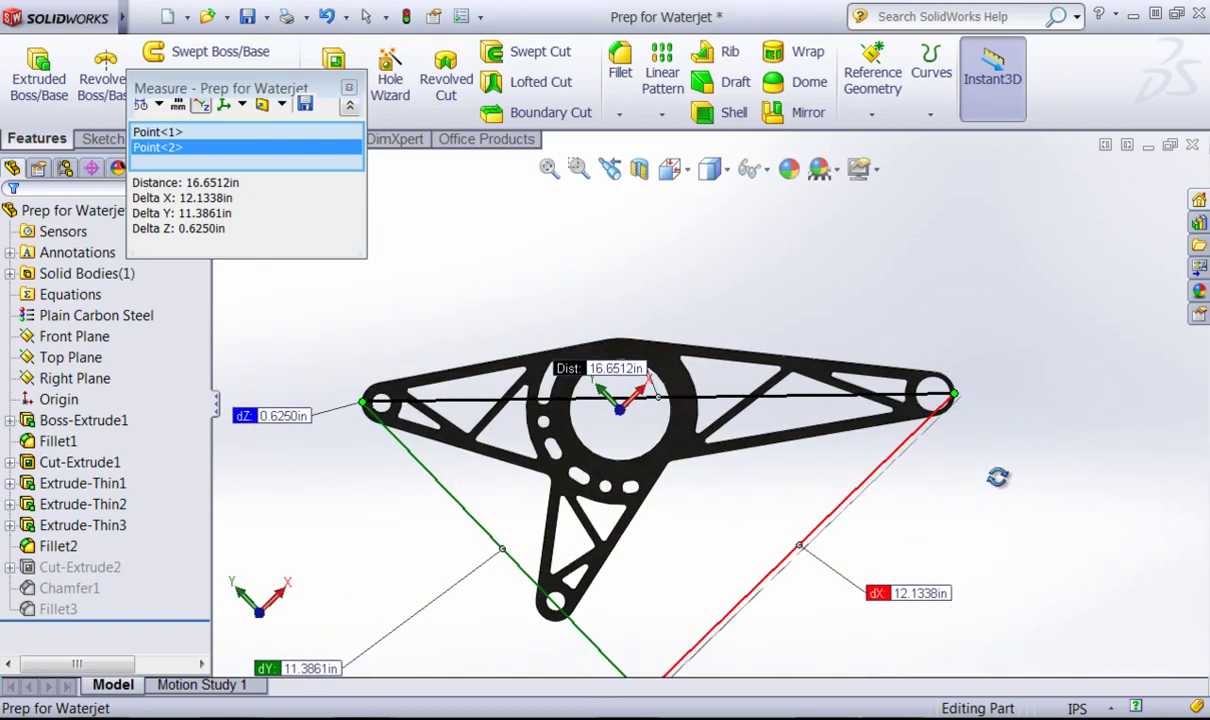
left_click(653, 574)
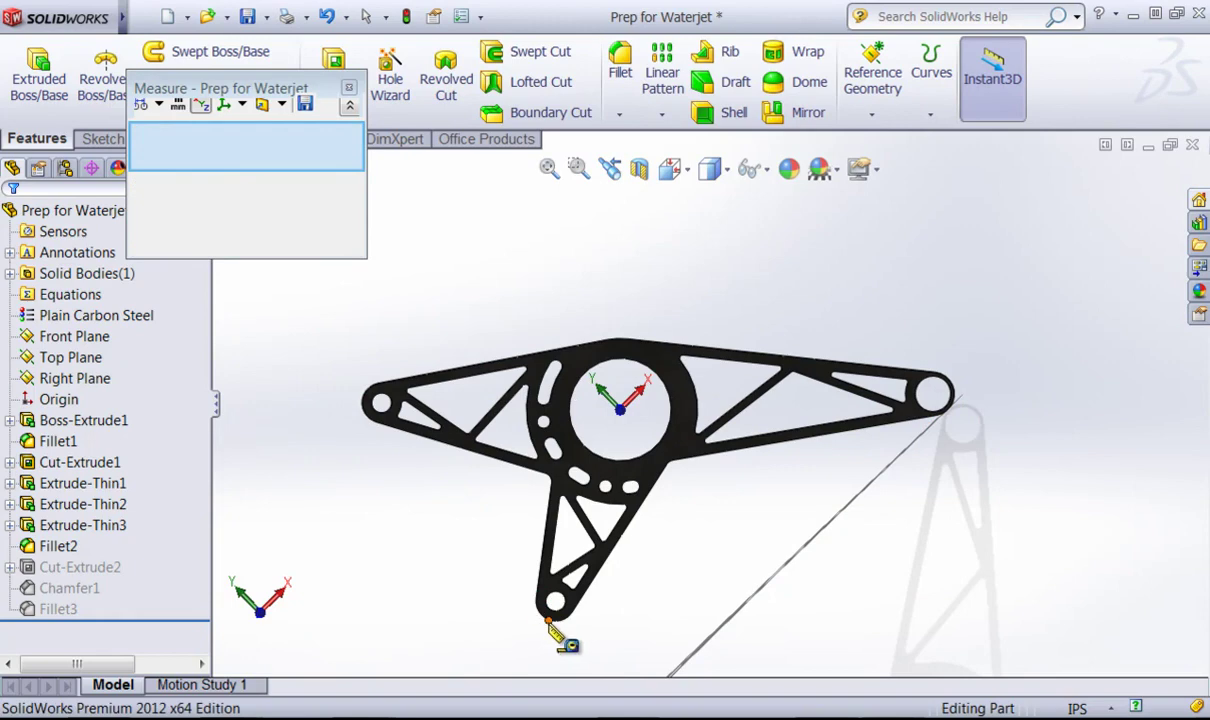
left_click(548, 619)
left_click(618, 341)
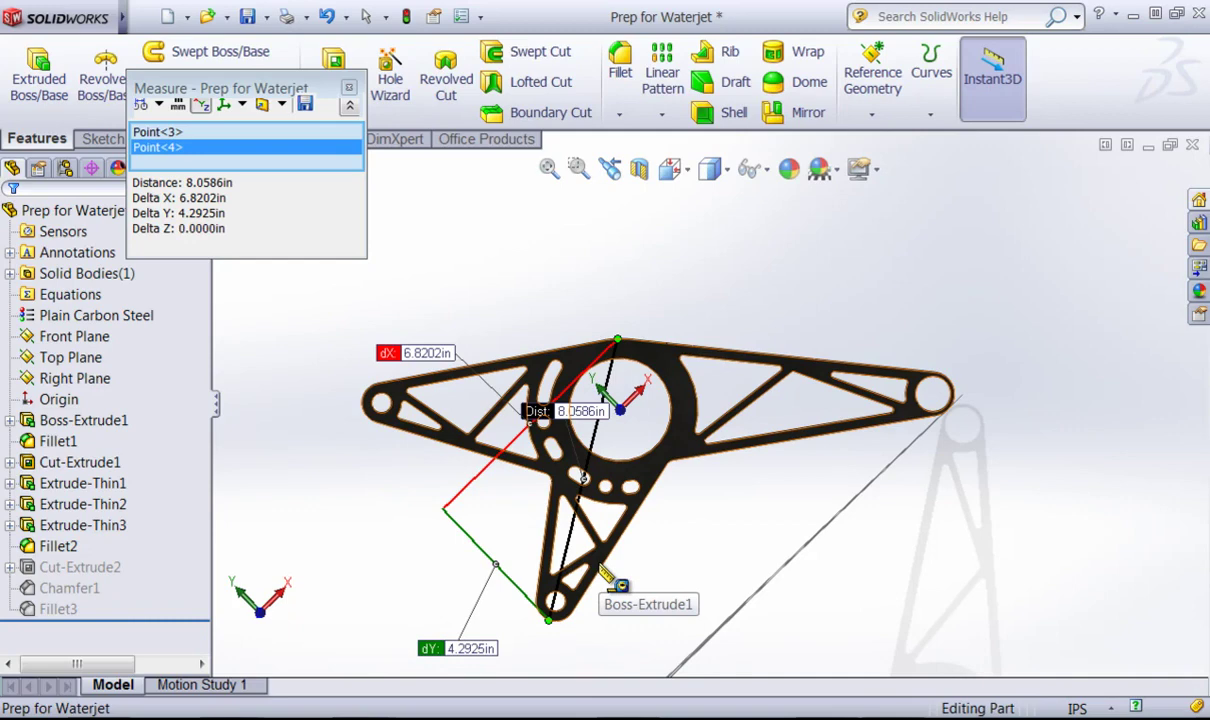
left_click(349, 89)
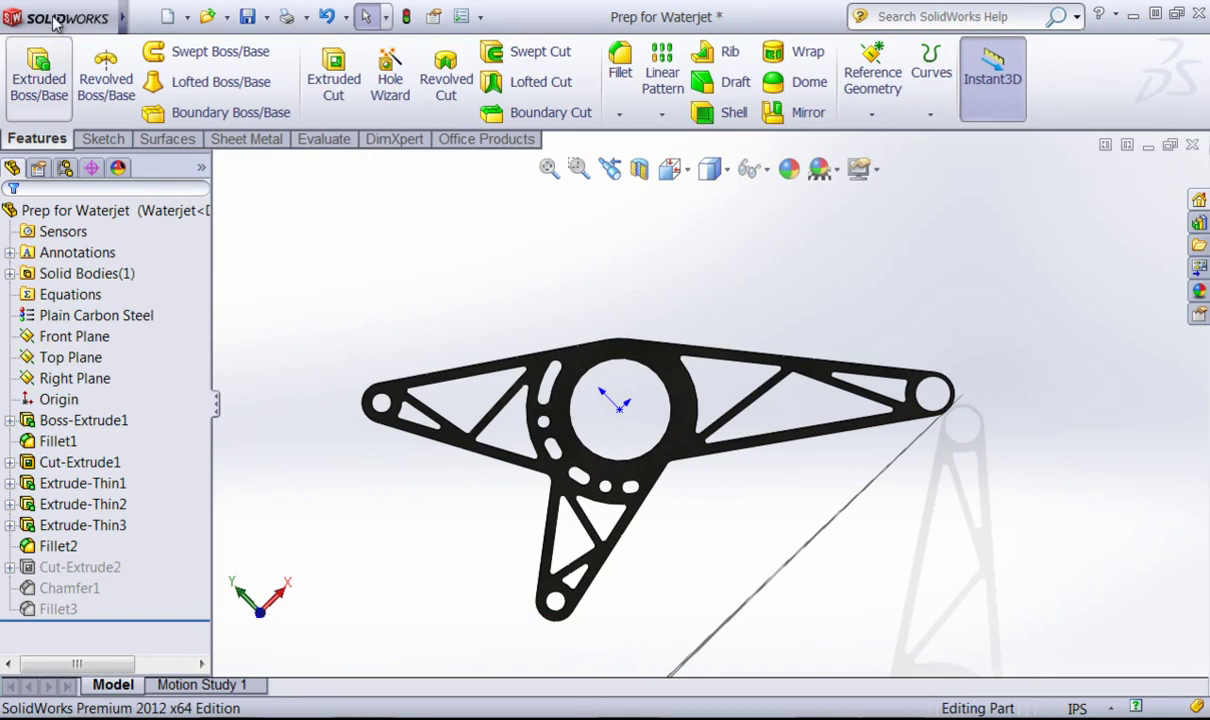
Create a drawing from the part using the Drawing template
left_click(143, 17)
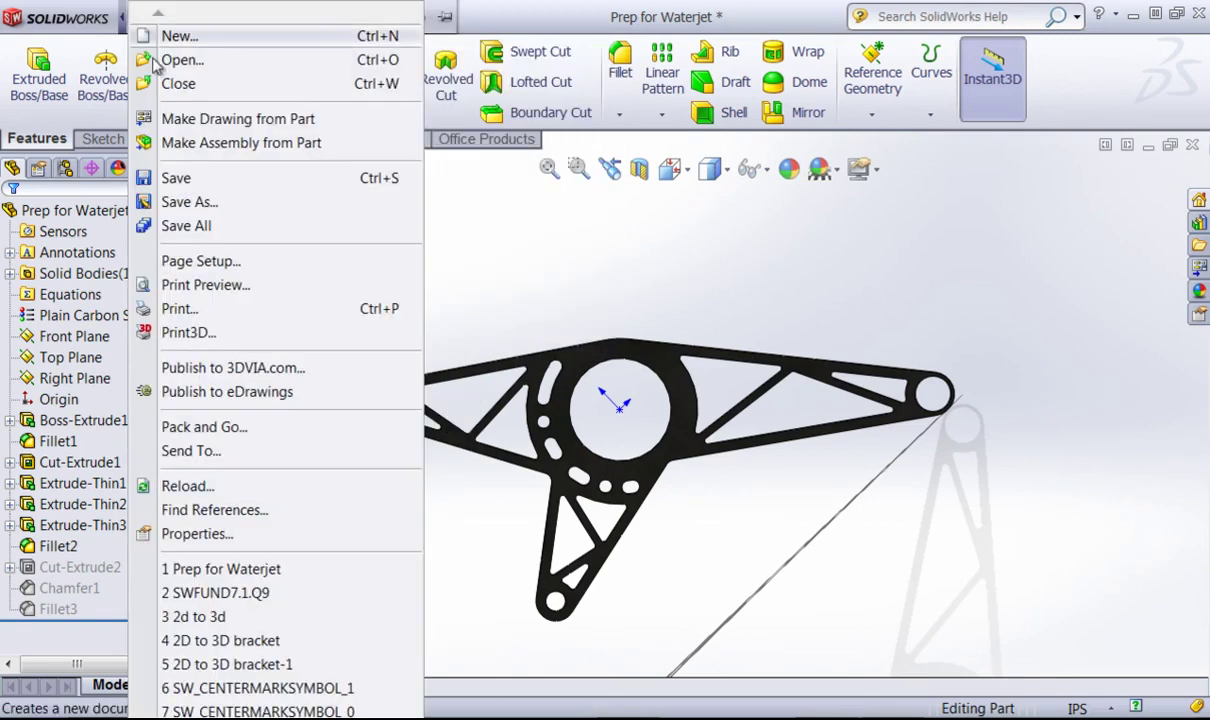
left_click(187, 119)
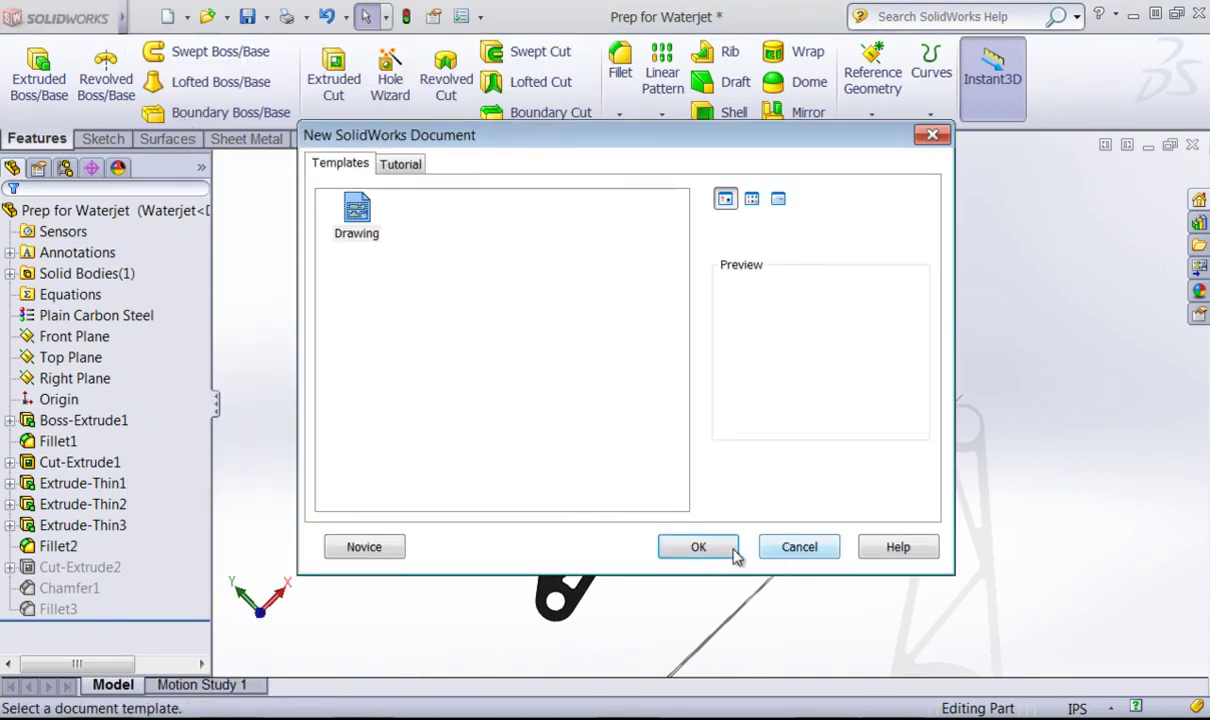
left_click(705, 546)
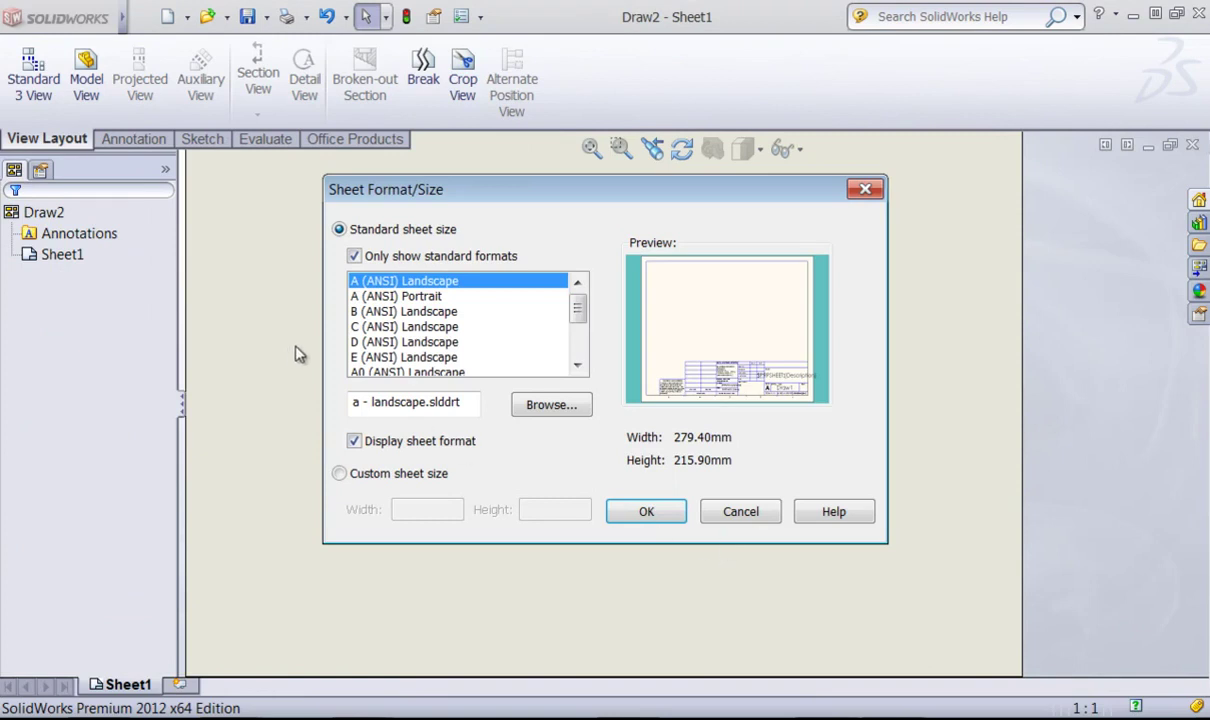
Set a custom sheet size 16 in wide and 20 in high for the drawing and accept it
left_click(340, 475)
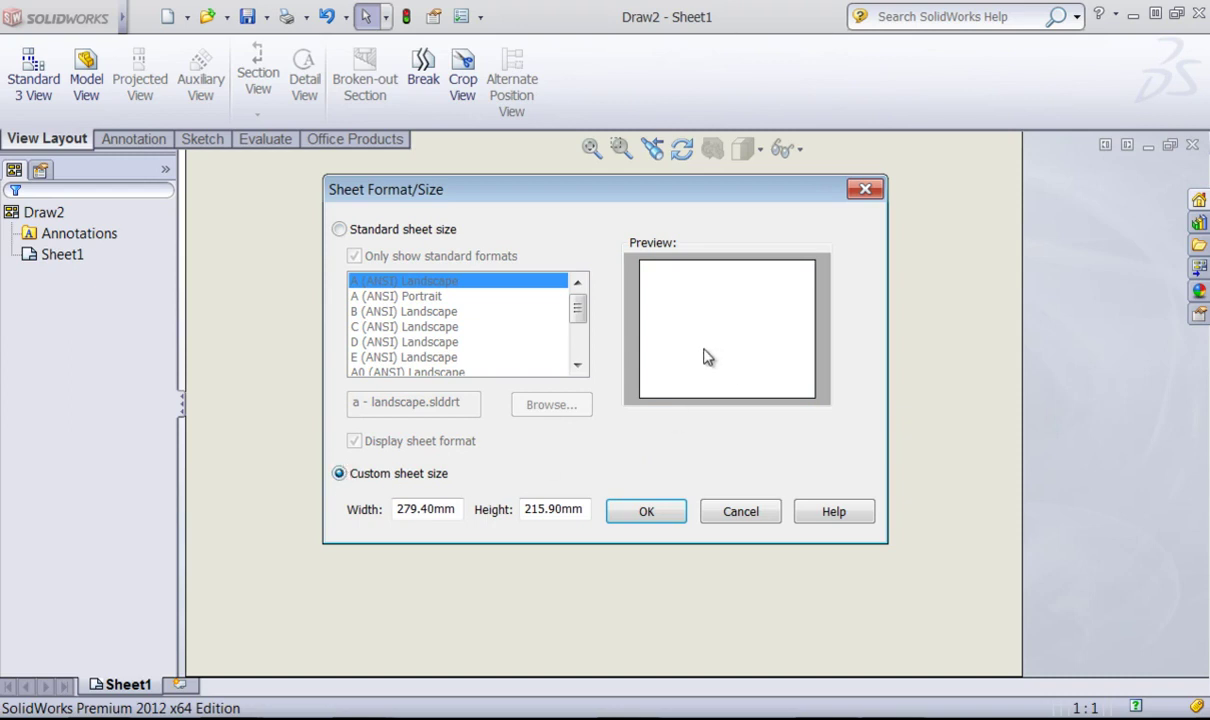
left_click_drag(462, 505, 355, 510)
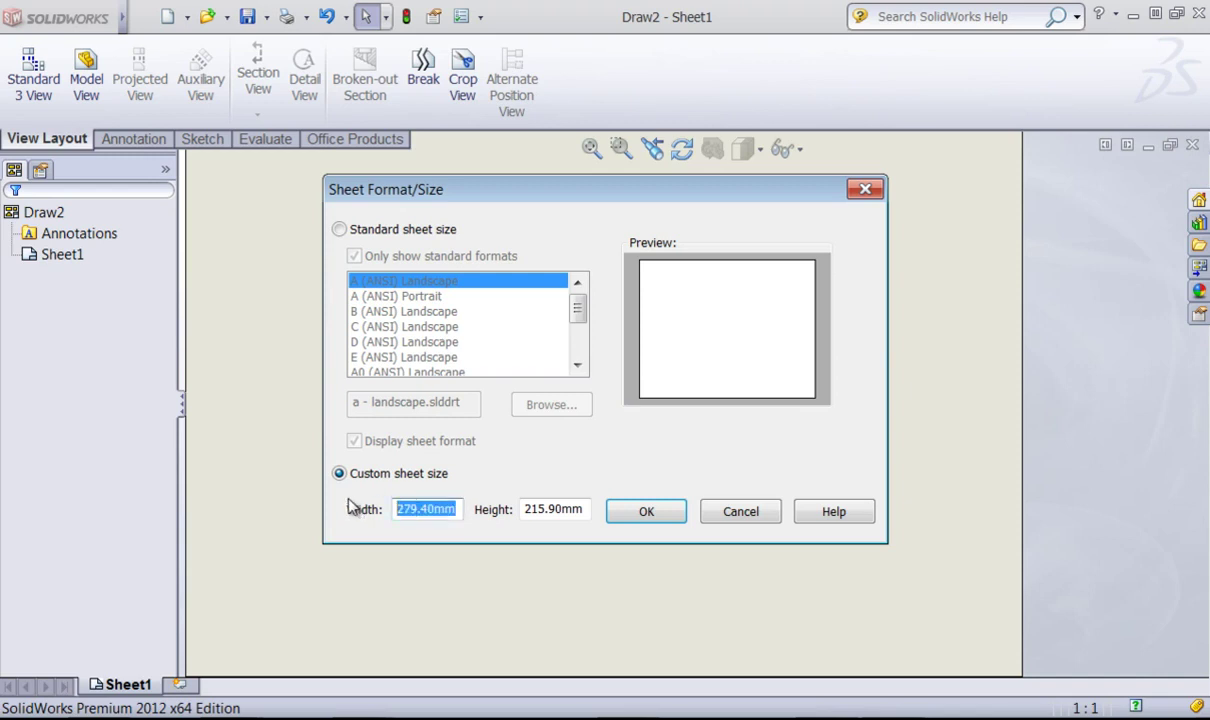
type("20")
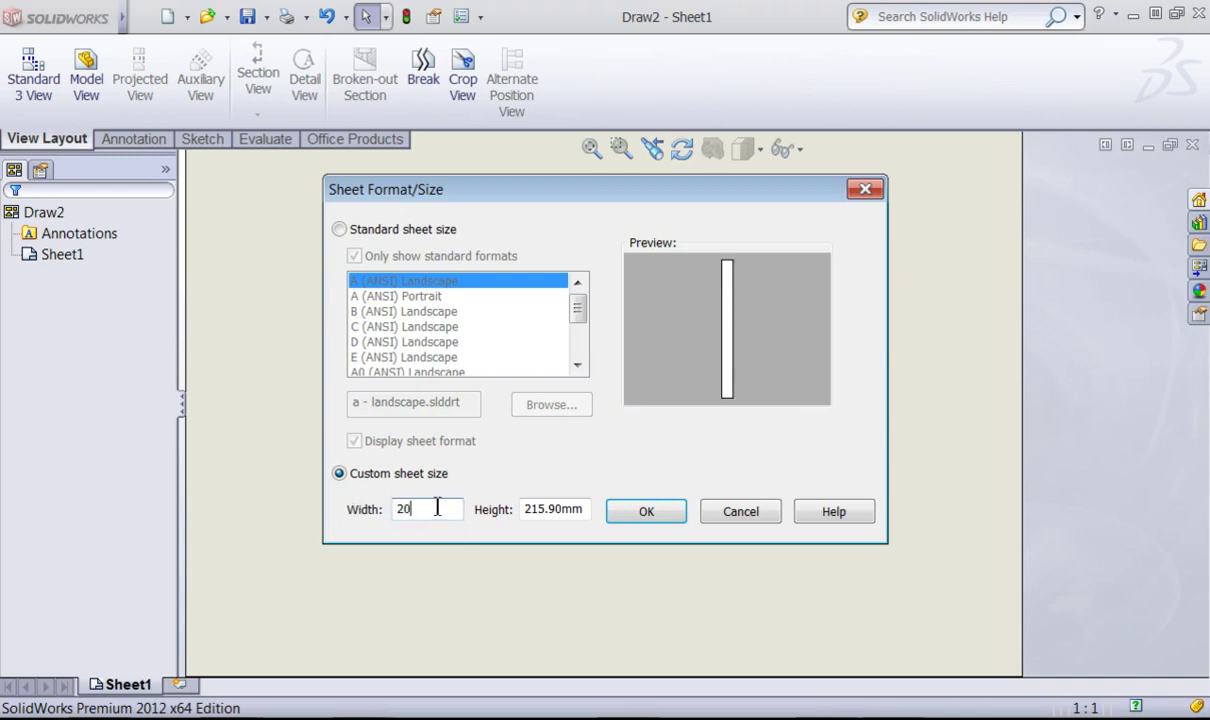
left_click_drag(425, 513, 338, 520)
left_click_drag(581, 508, 449, 509)
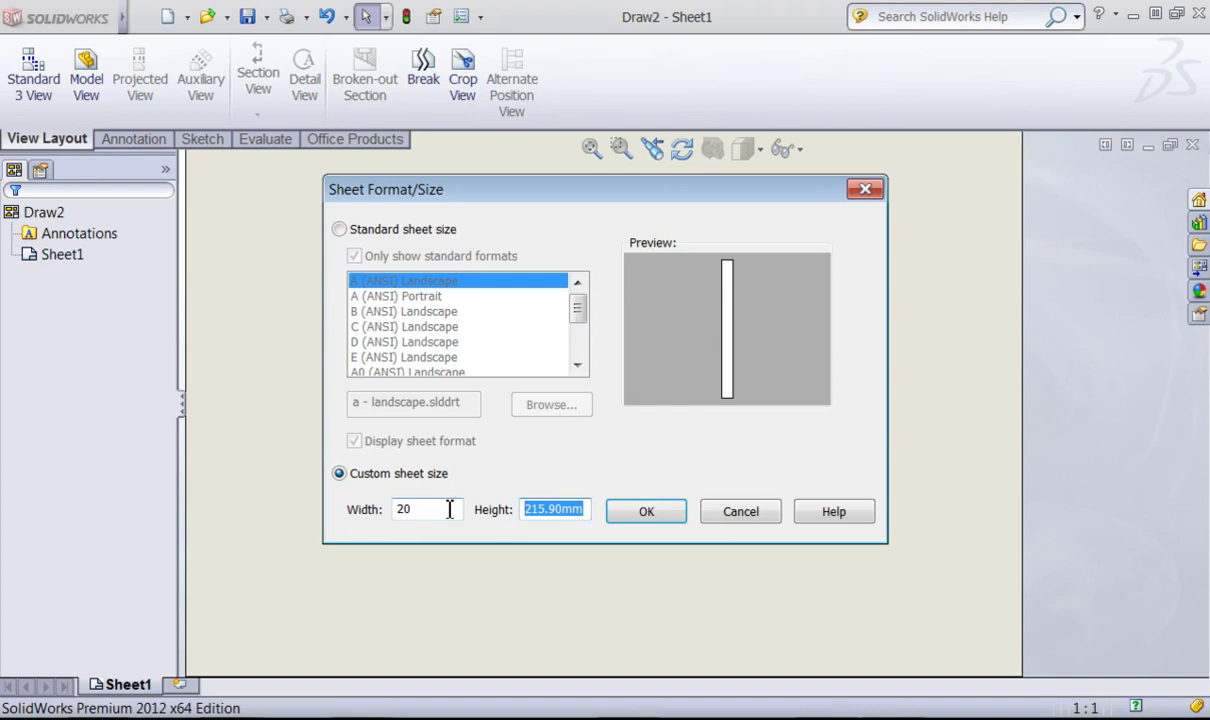
type("20in")
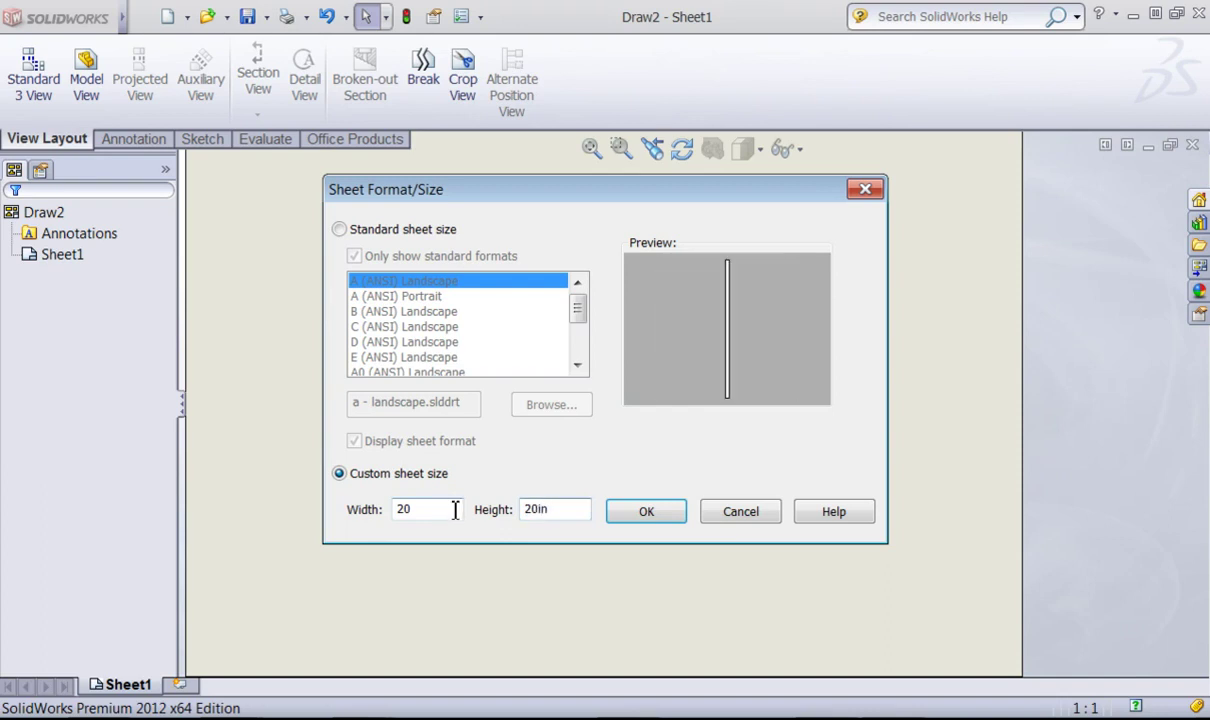
left_click_drag(434, 509, 352, 513)
type("16in")
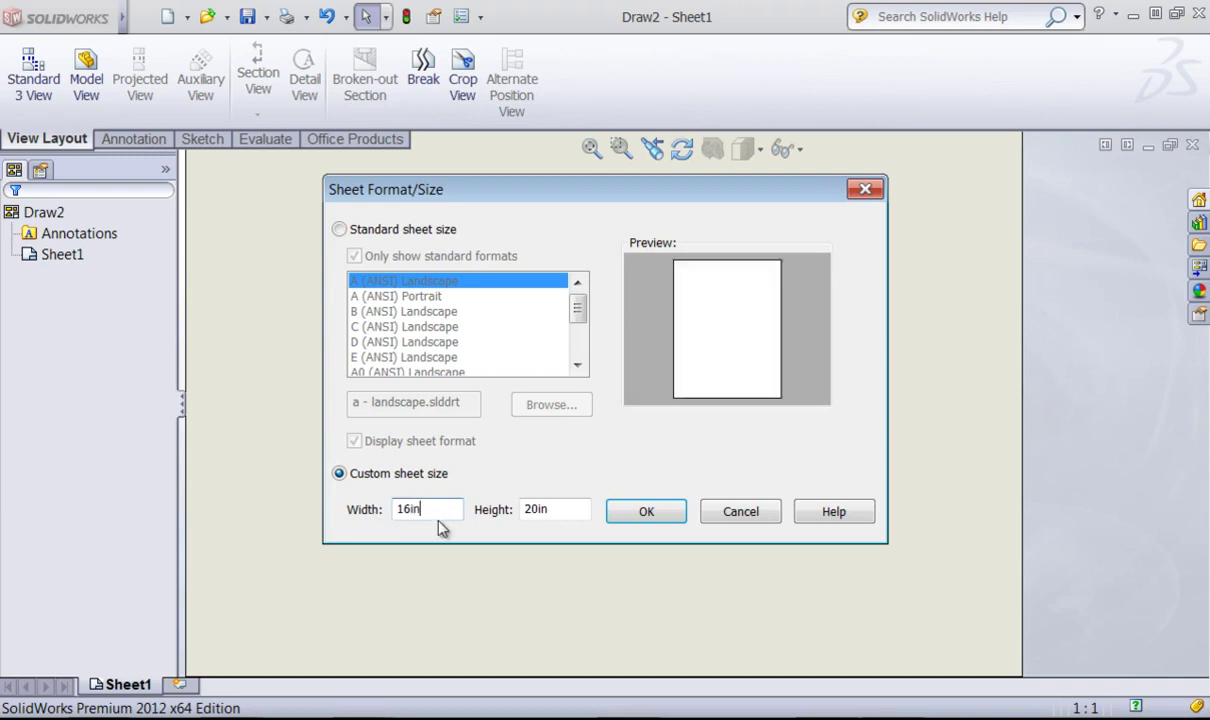
left_click(645, 511)
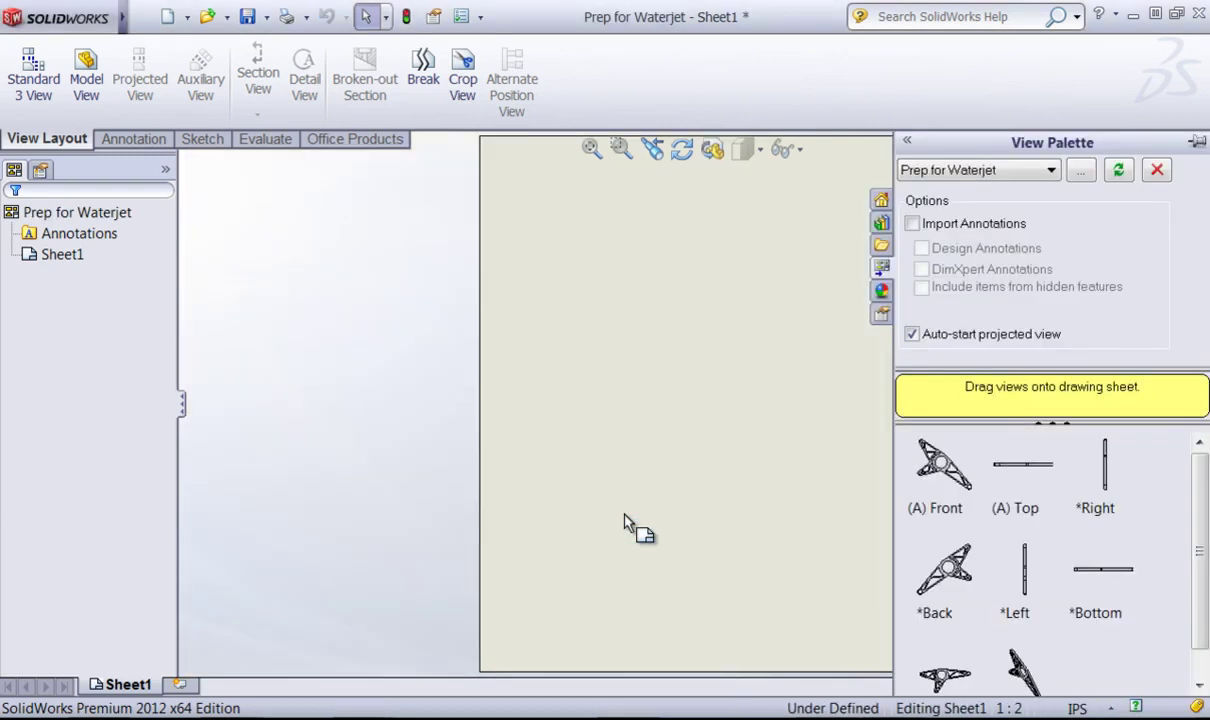
Place the bracket's Front view in the upper part of the sheet and finish without adding projected views
left_click(946, 464)
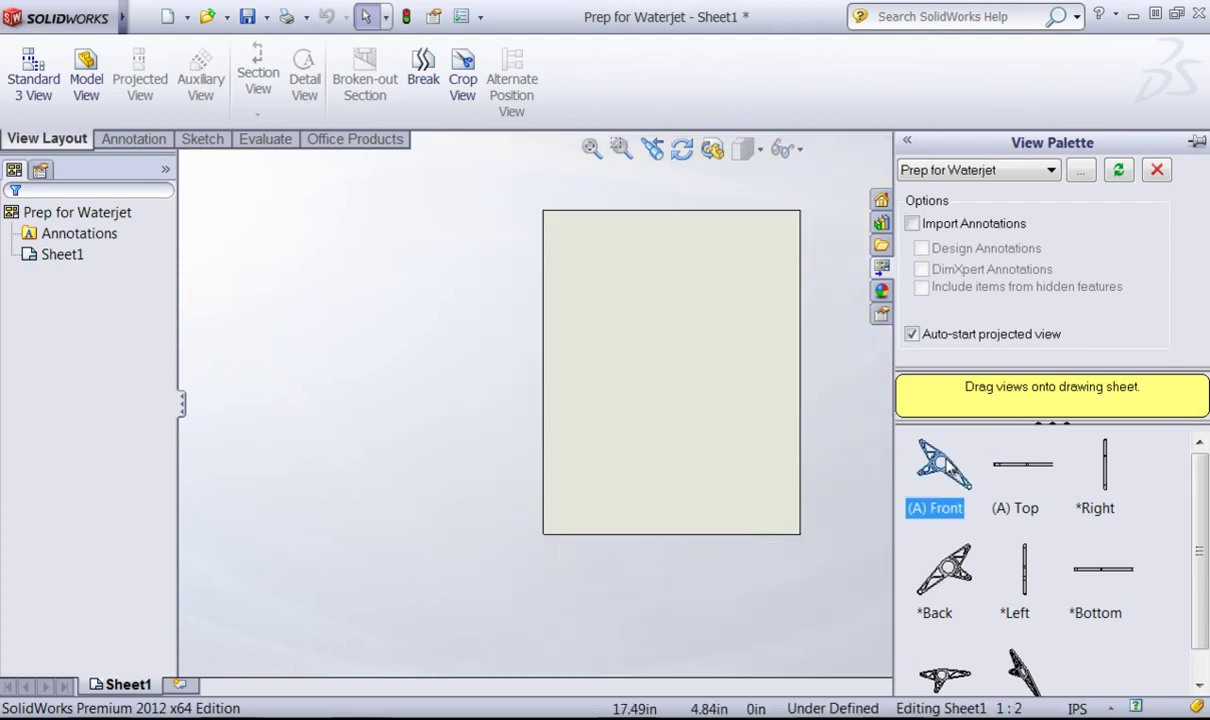
left_click_drag(946, 464, 649, 290)
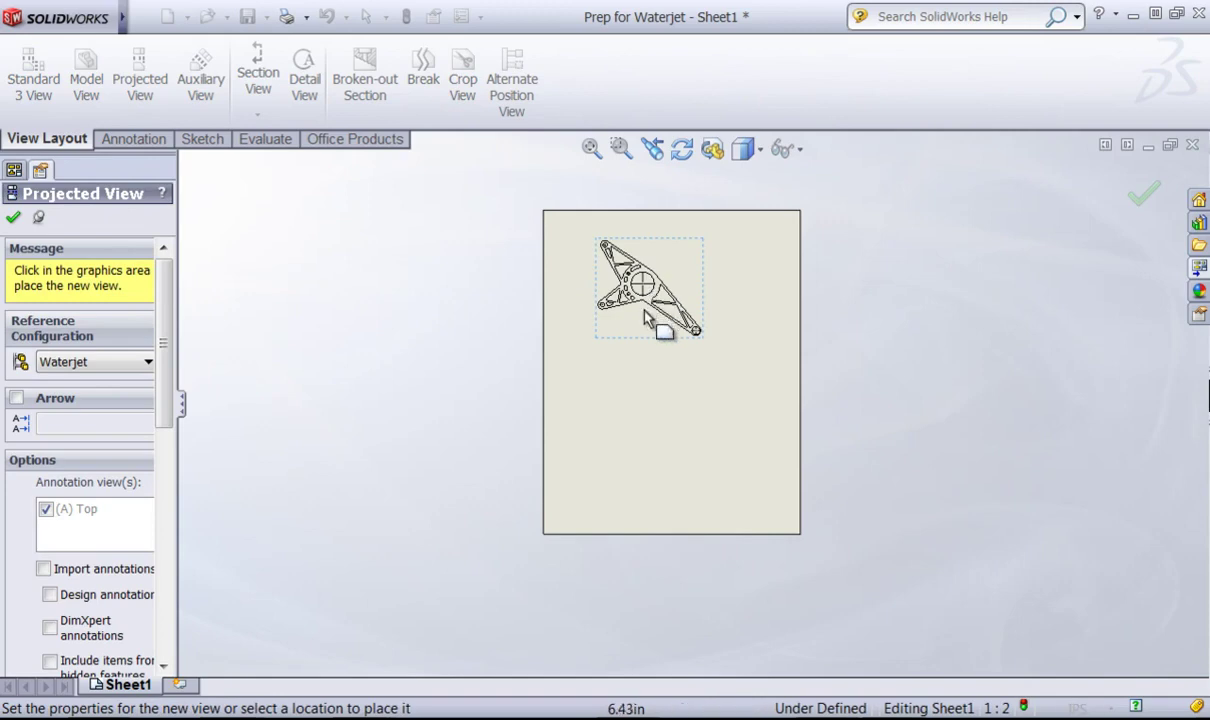
left_click(1143, 194)
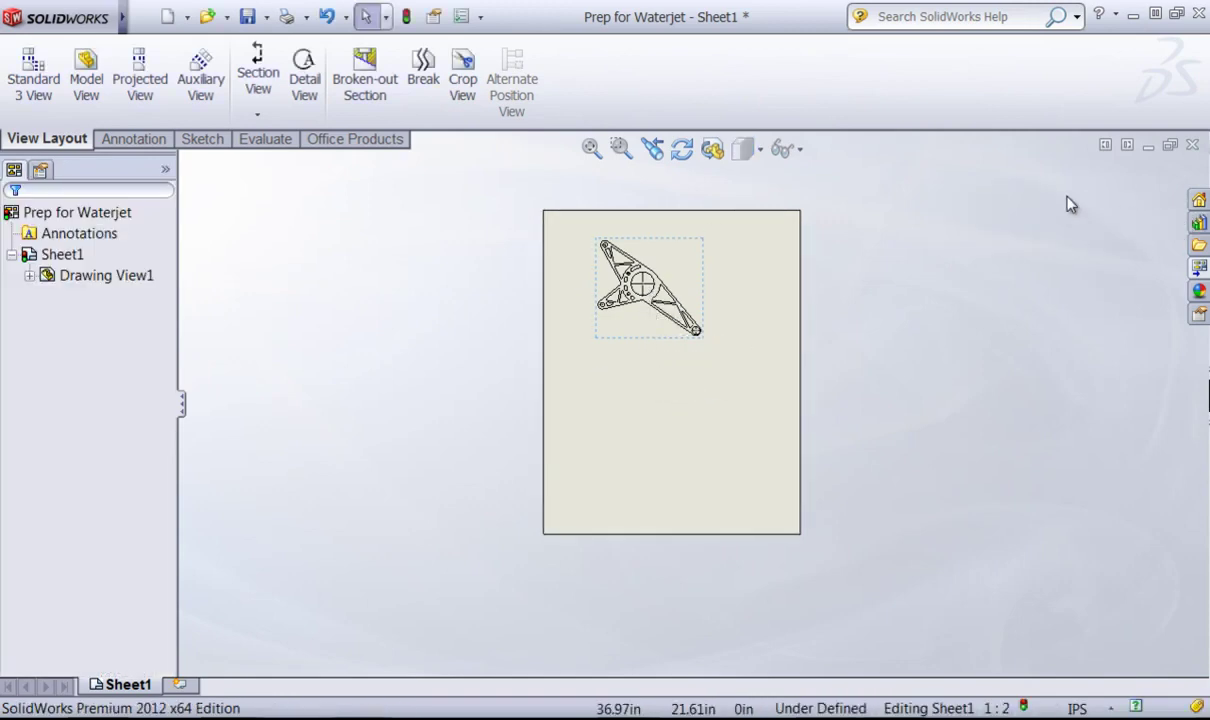
Delete the center marks of the large centre hole and the small holes around it
scroll(694, 319, "down", 5)
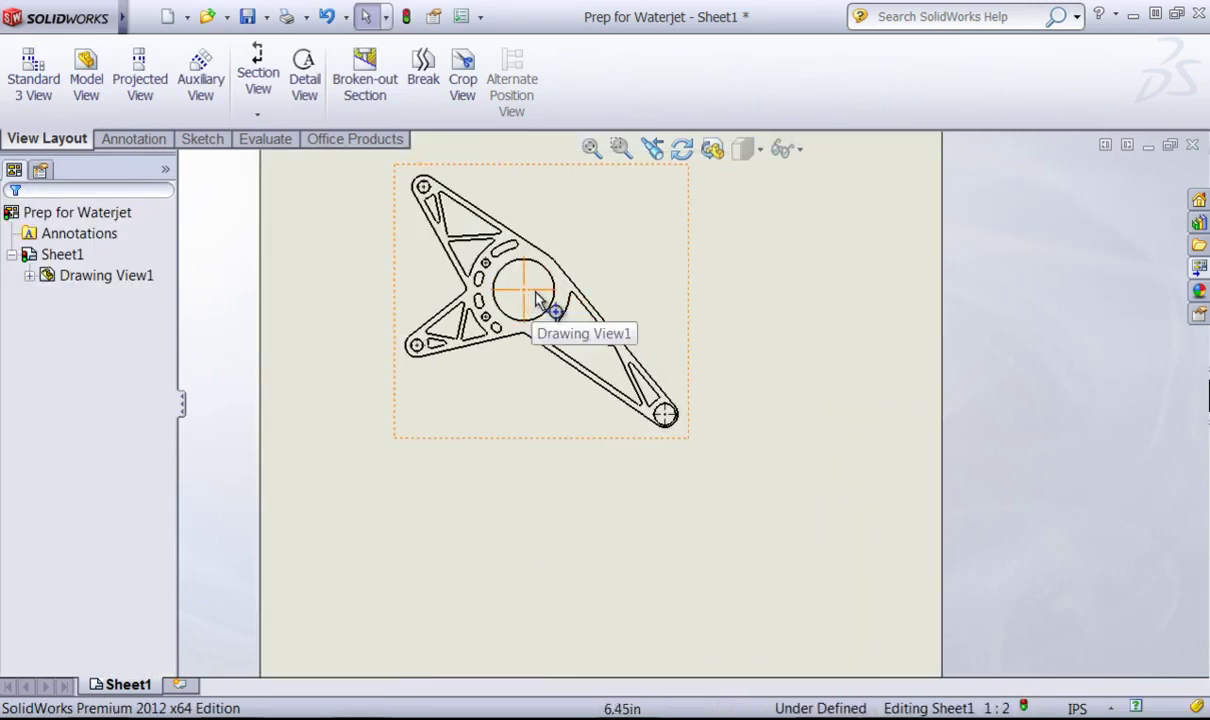
scroll(537, 299, "down", 5)
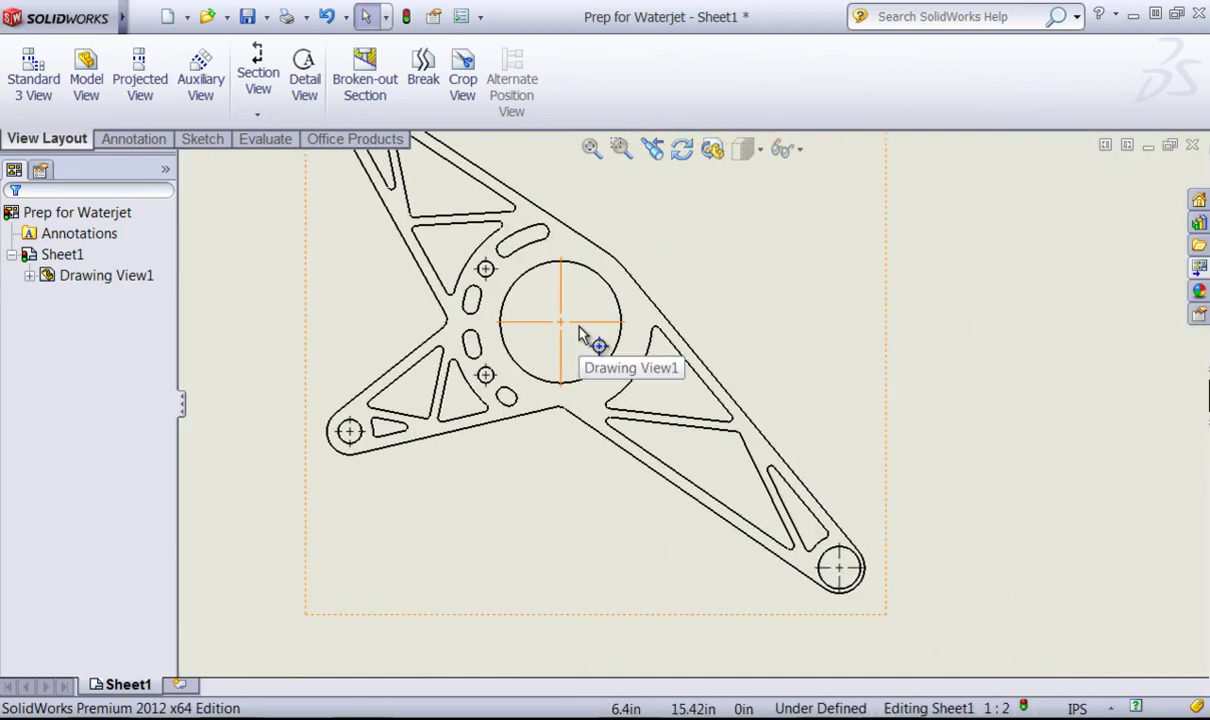
left_click(579, 327)
key("Delete")
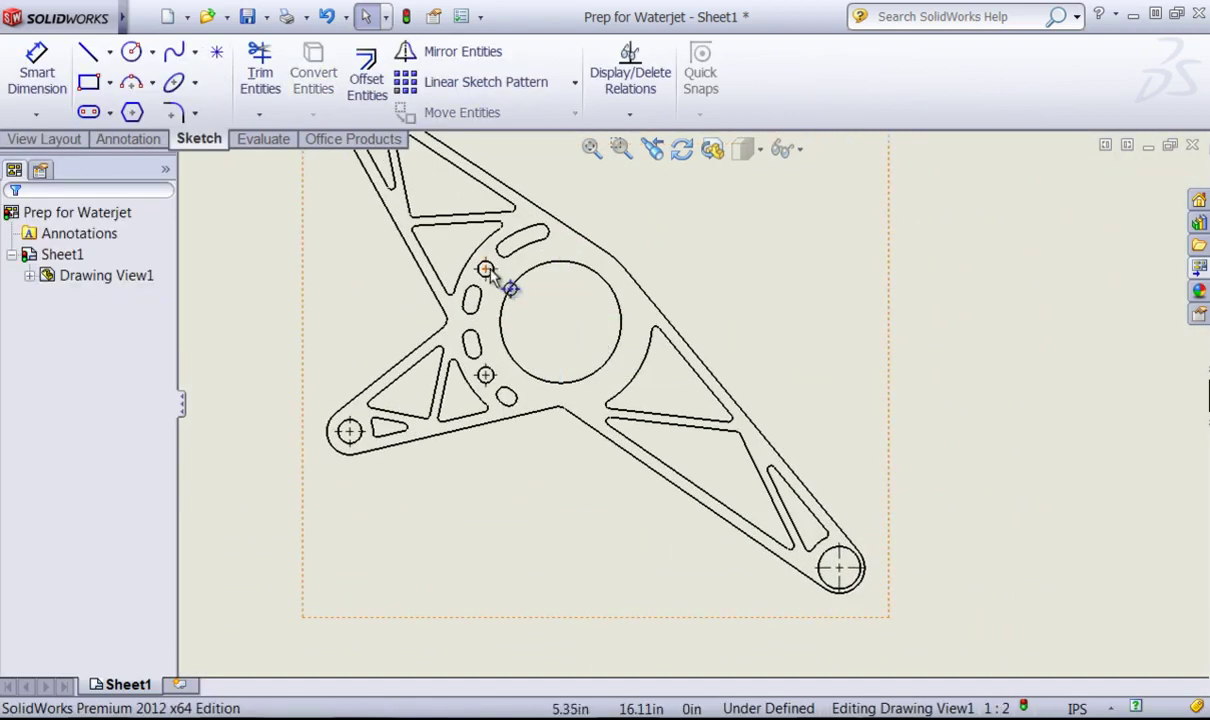
left_click(485, 269)
key("Delete")
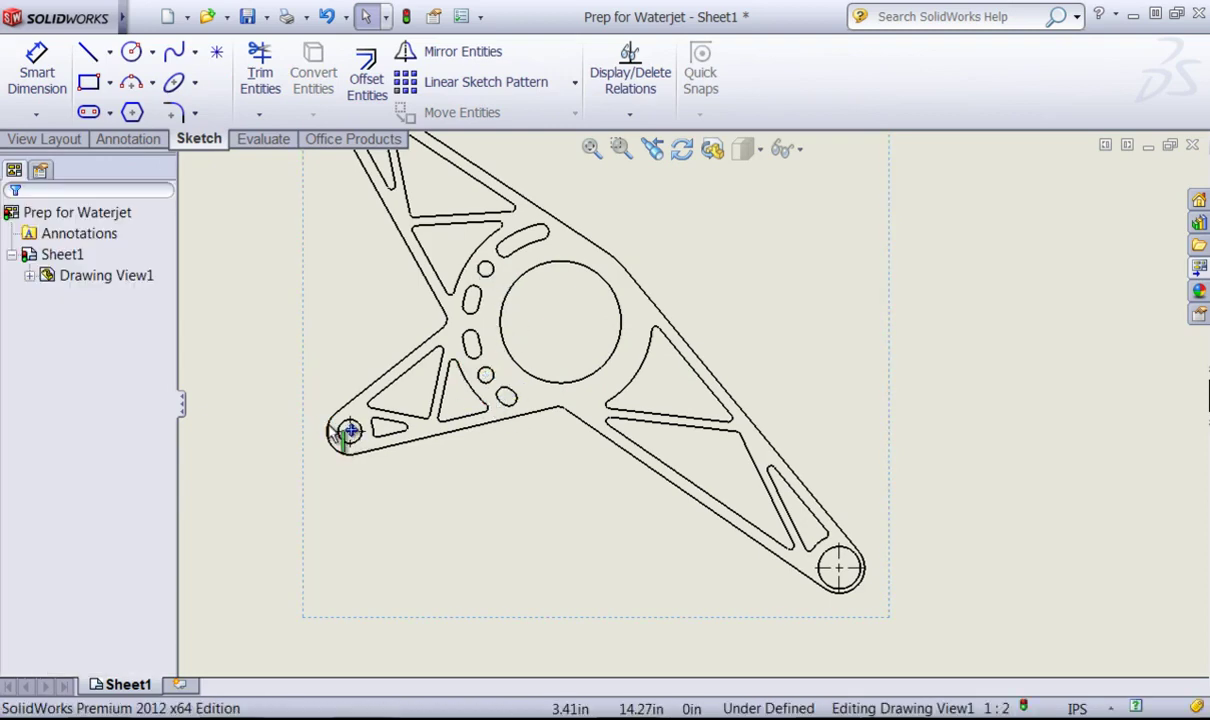
Delete the center marks from the holes at the ends of the three arms
left_click(347, 432)
key("Delete")
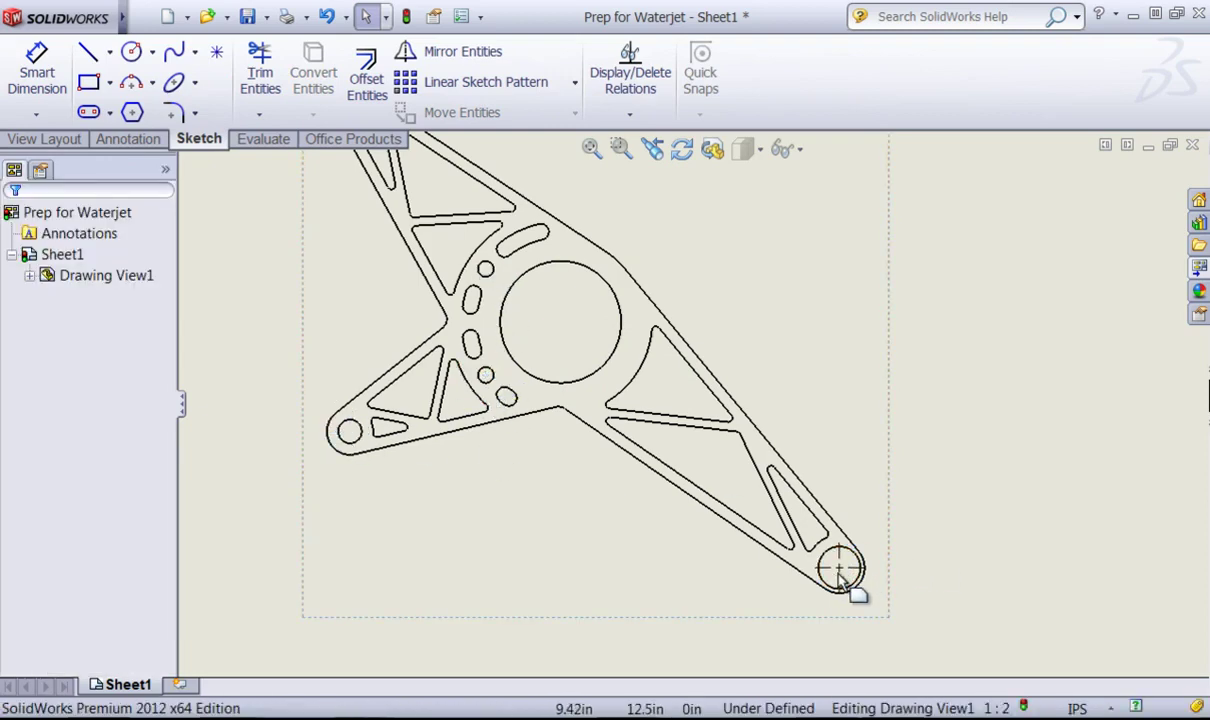
left_click(840, 570)
key("Delete")
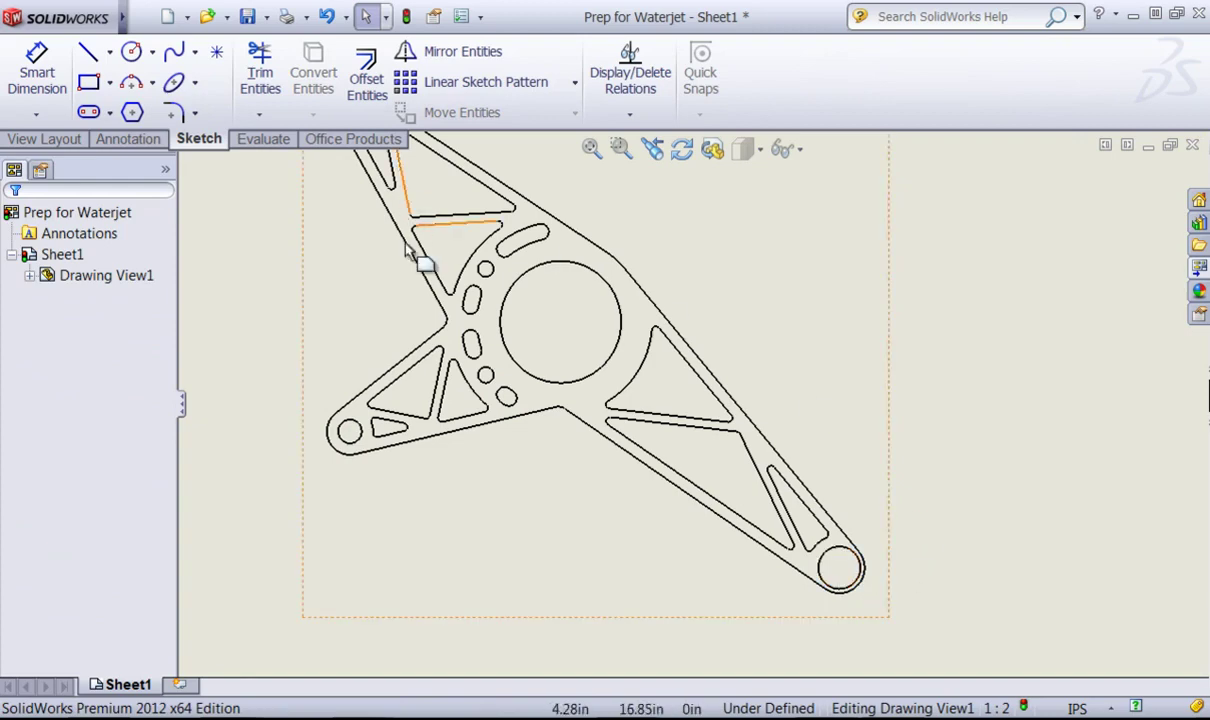
scroll(500, 248, "up", 3)
scroll(497, 249, "down", 2)
left_click(521, 258)
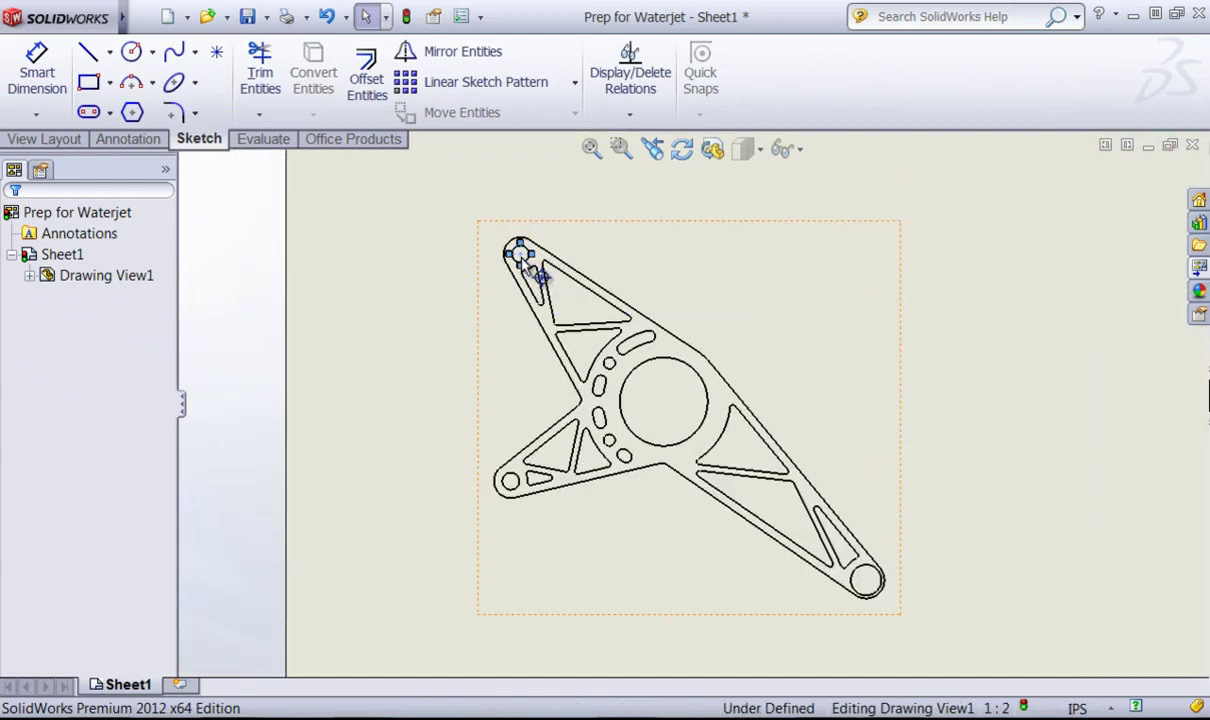
key("Delete")
scroll(962, 541, "up", 3)
scroll(962, 541, "down", 2)
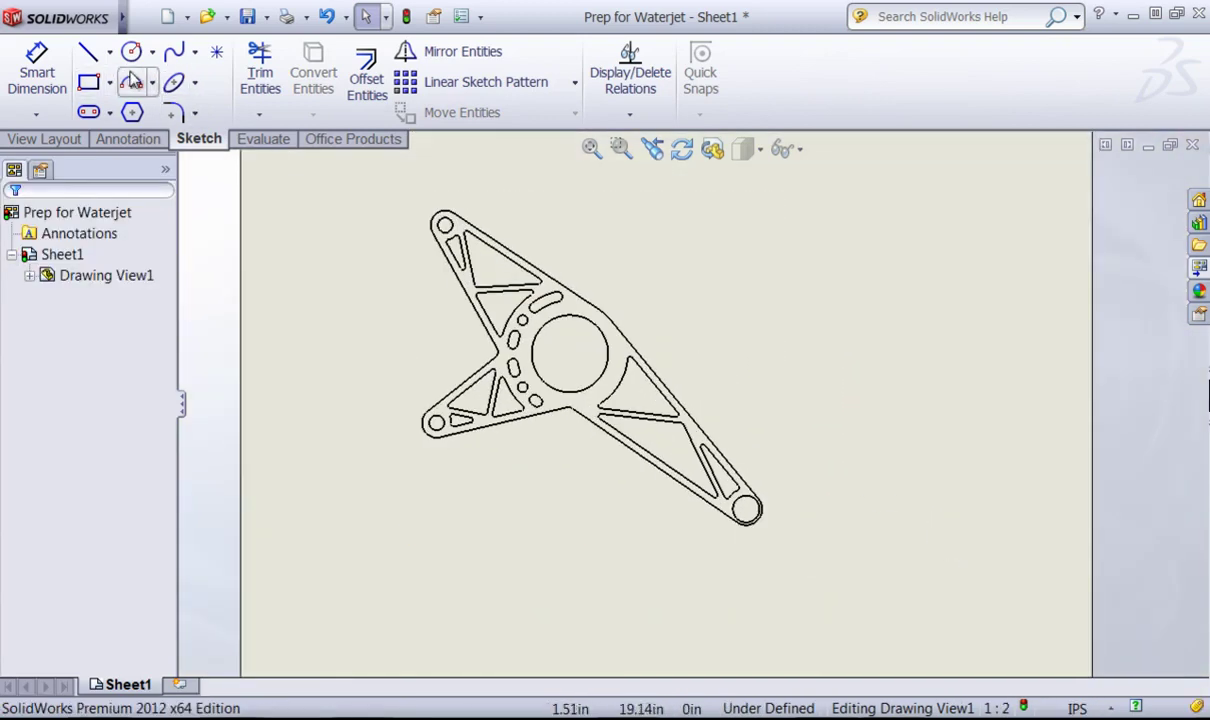
Clear the automatic insertion of center marks for part holes in the document's detailing properties, and close the options without applying it
left_click(479, 17)
left_click(490, 43)
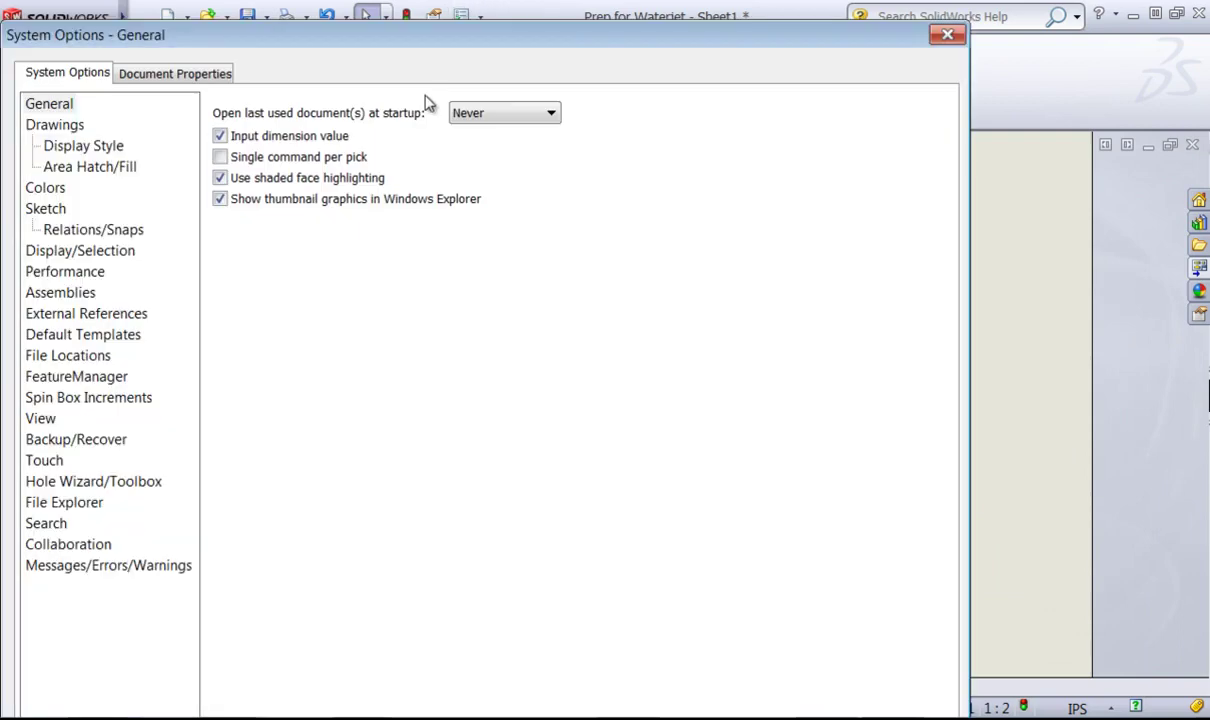
left_click(175, 72)
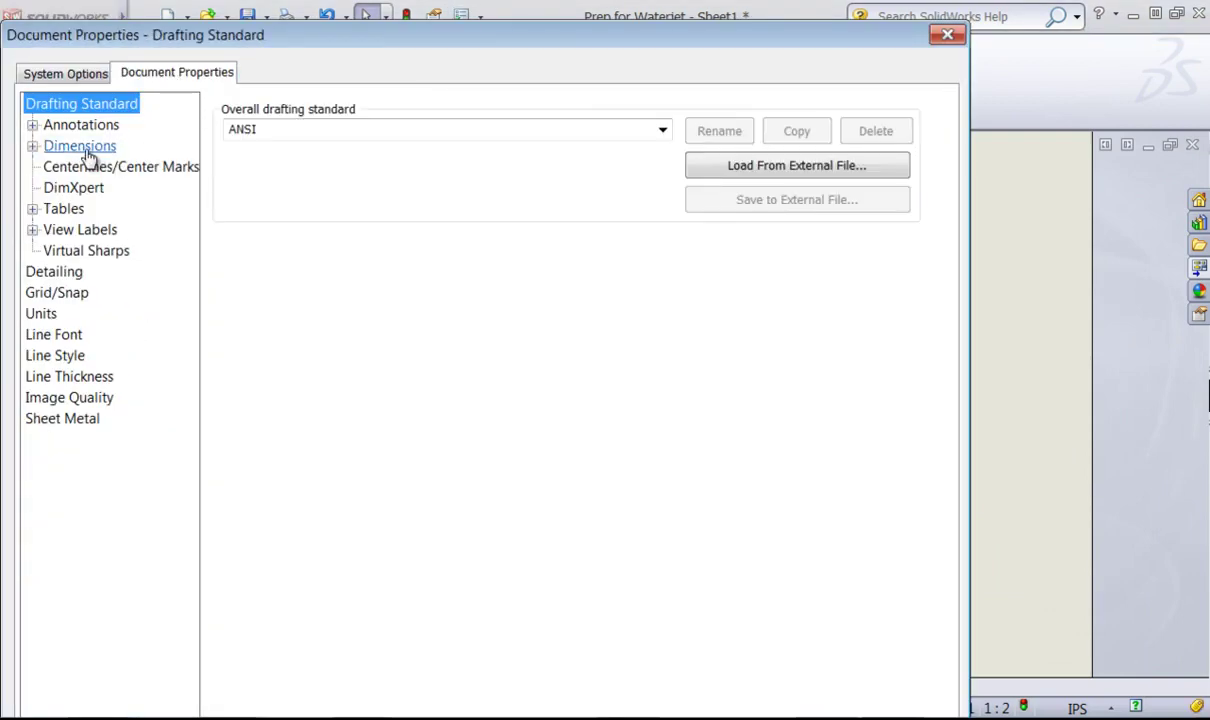
left_click(45, 271)
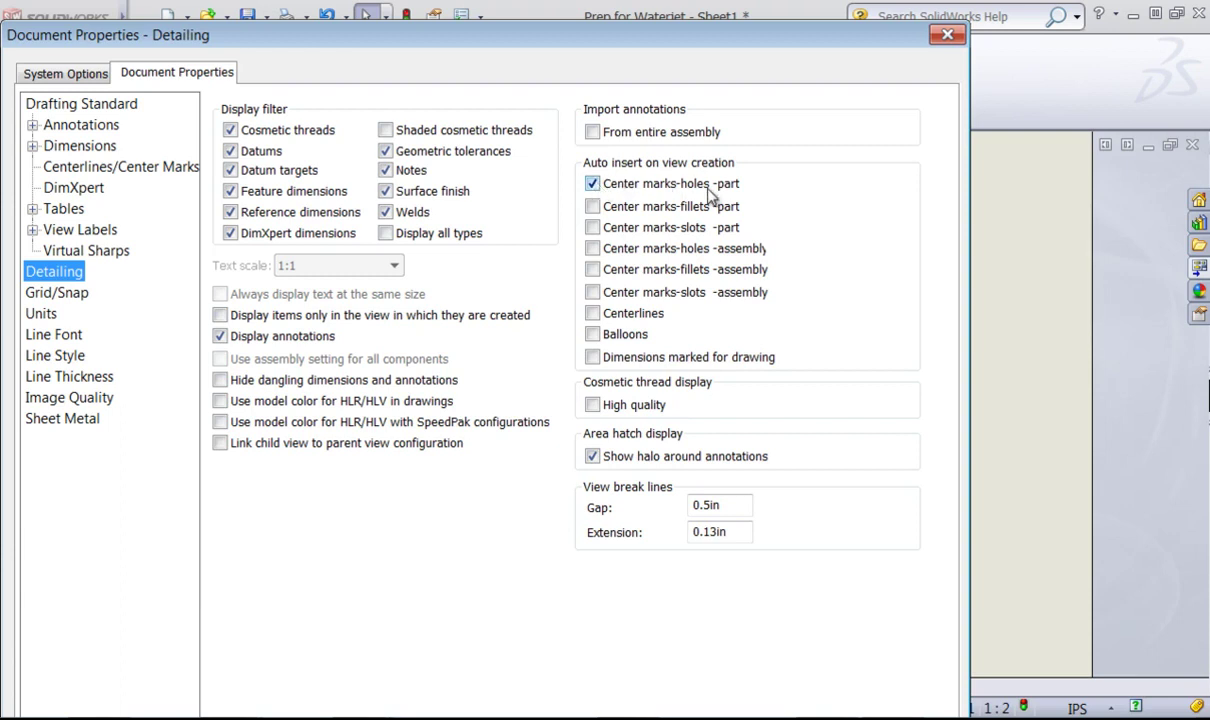
left_click(590, 185)
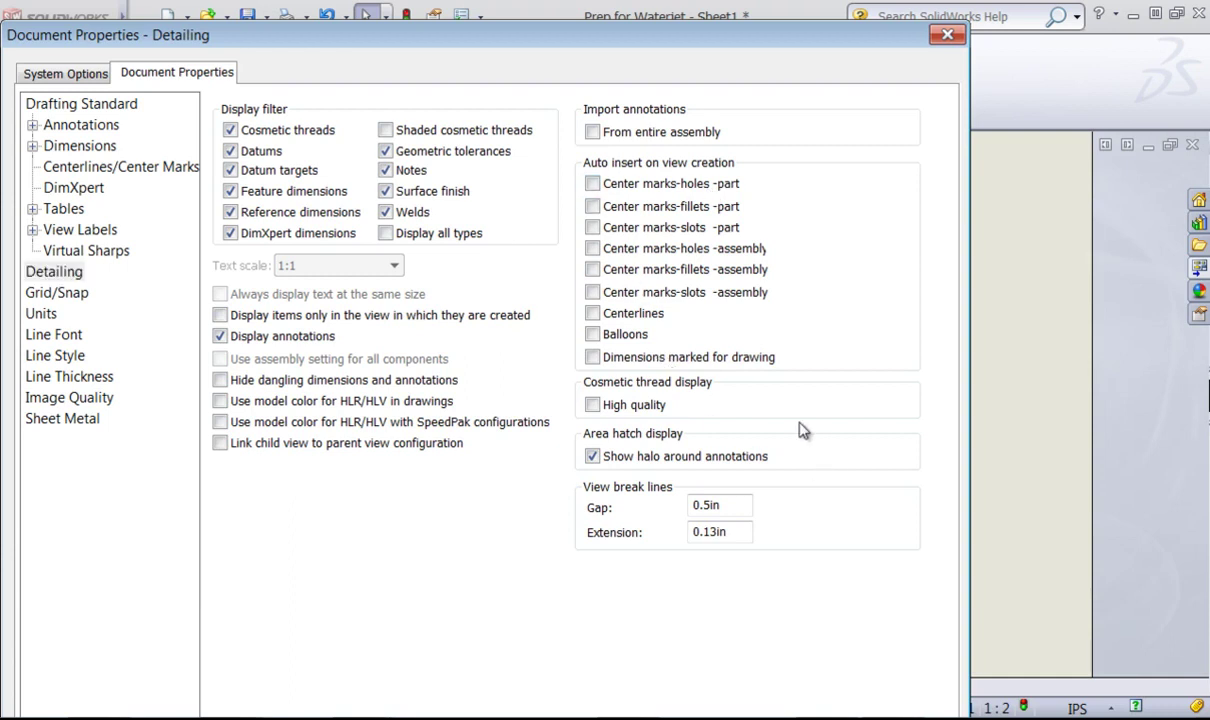
left_click(946, 35)
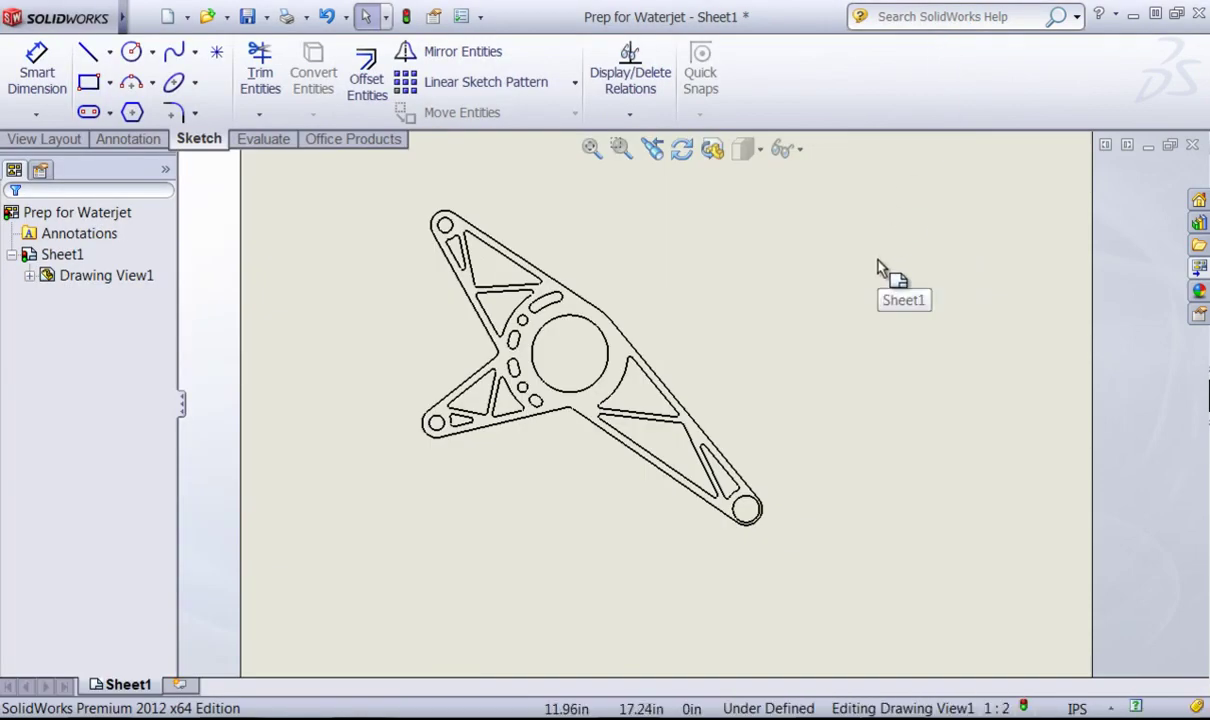
Set the bracket view to a custom scale of 1:1 and close its properties
left_click(784, 343)
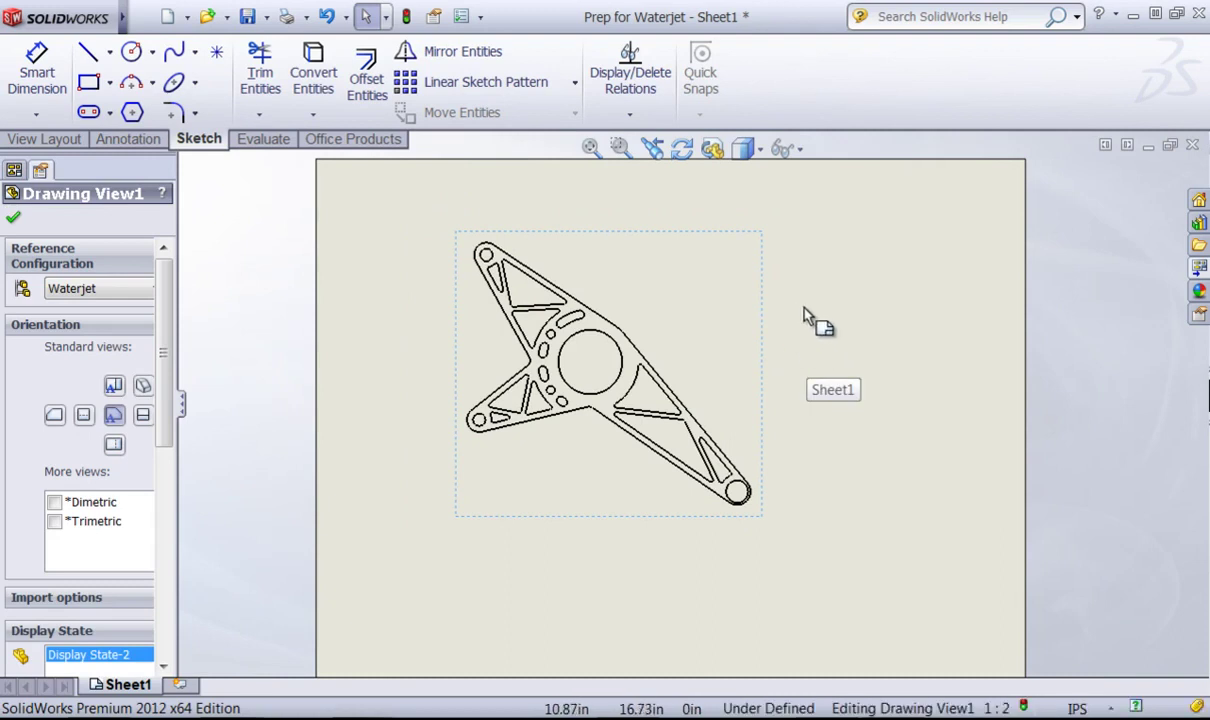
left_click_drag(167, 278, 162, 494)
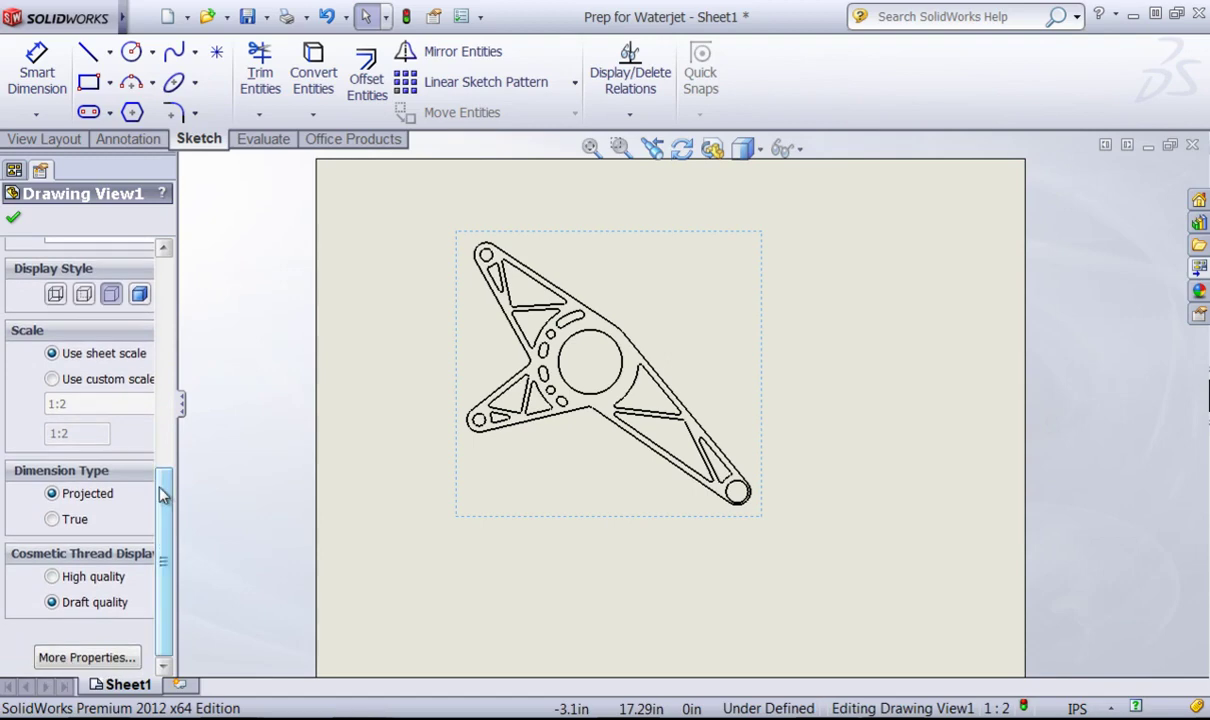
left_click(53, 381)
left_click(87, 410)
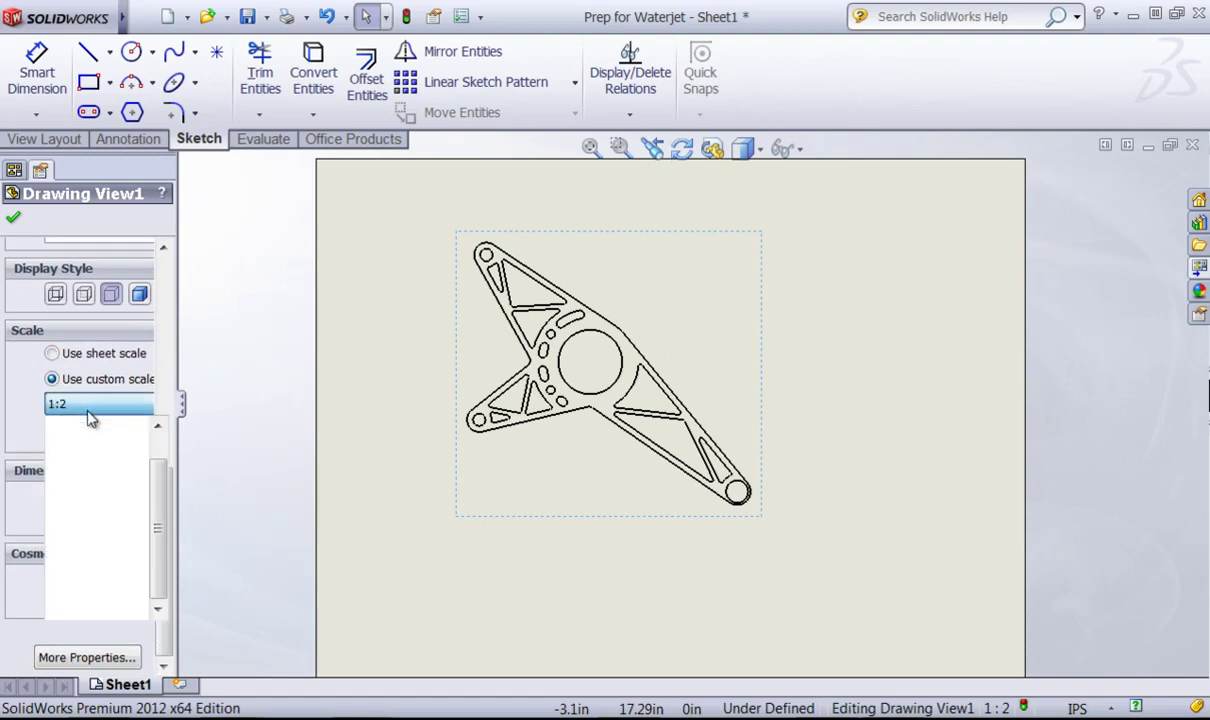
left_click(72, 424)
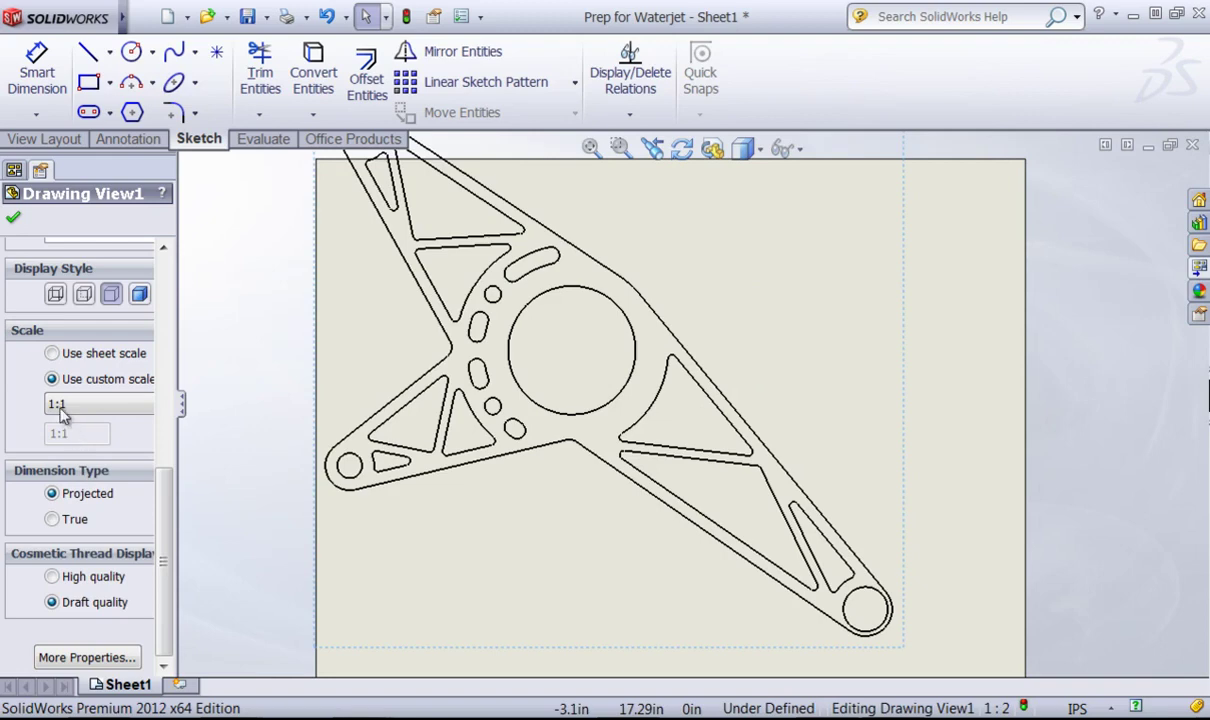
left_click(15, 222)
key("f")
scroll(500, 390, "up", 2)
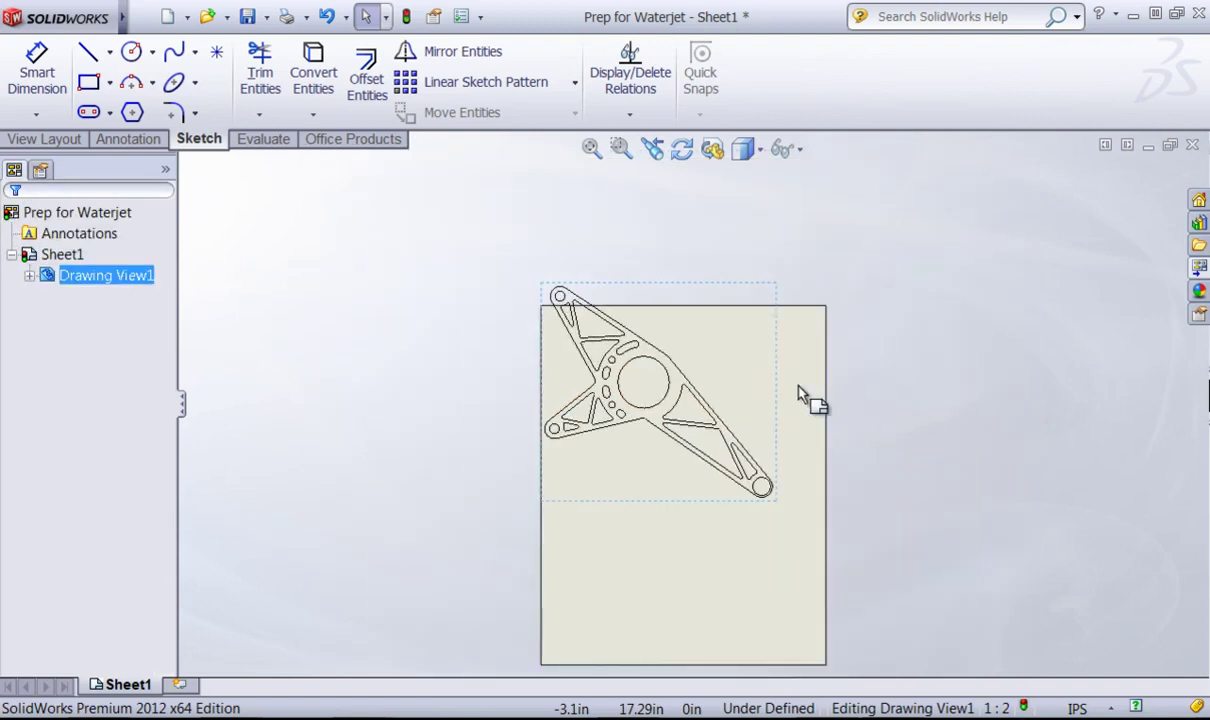
Move the full-scale bracket view down so that it lies completely within the upper part of the sheet
scroll(799, 390, "down", 1)
left_click_drag(768, 391, 800, 437)
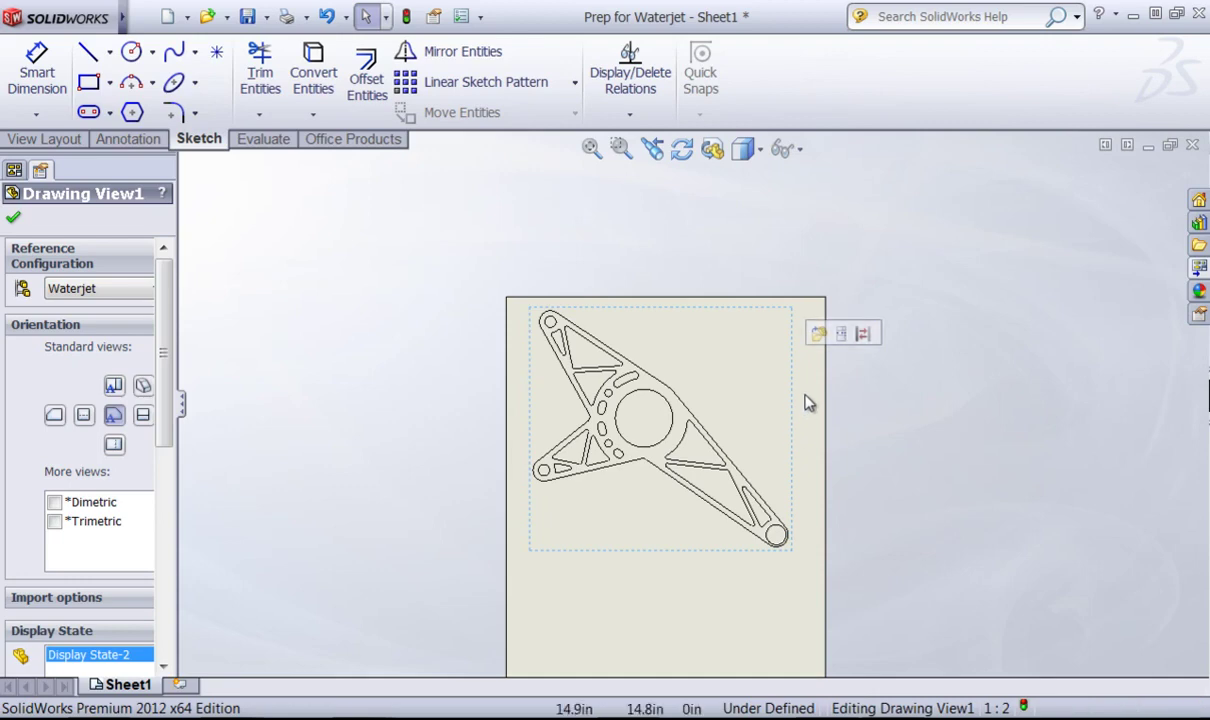
scroll(797, 320, "down", 1)
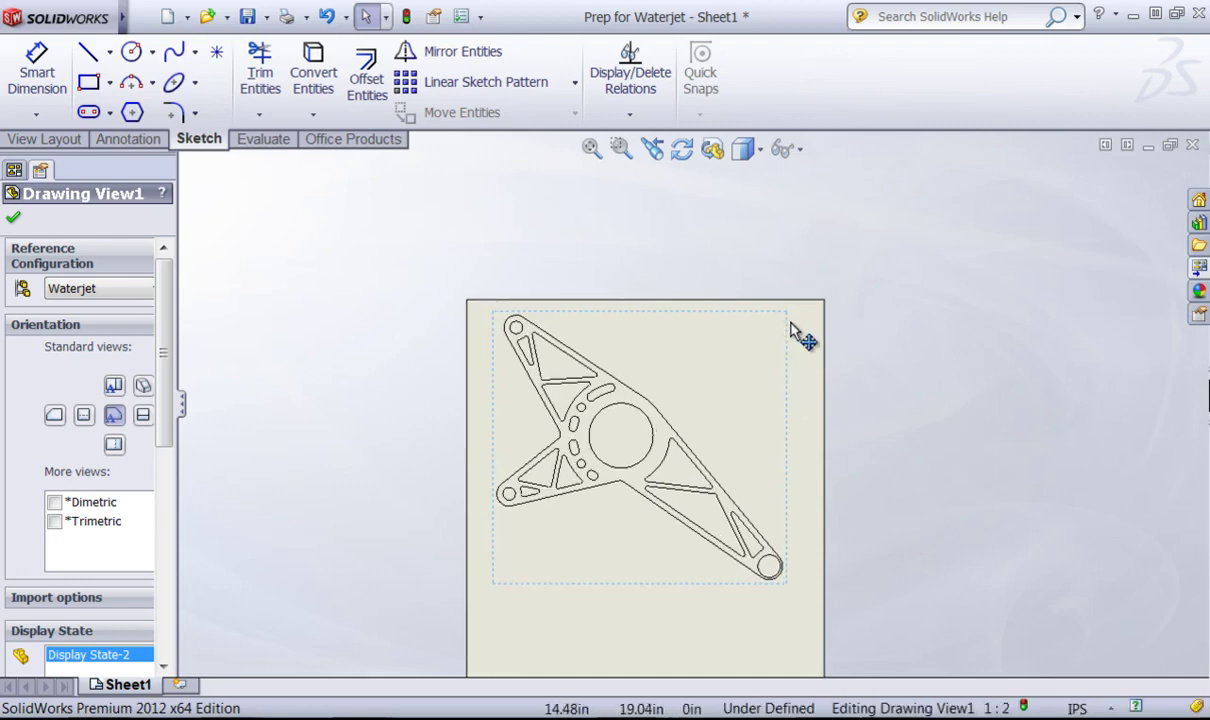
right_click(788, 318)
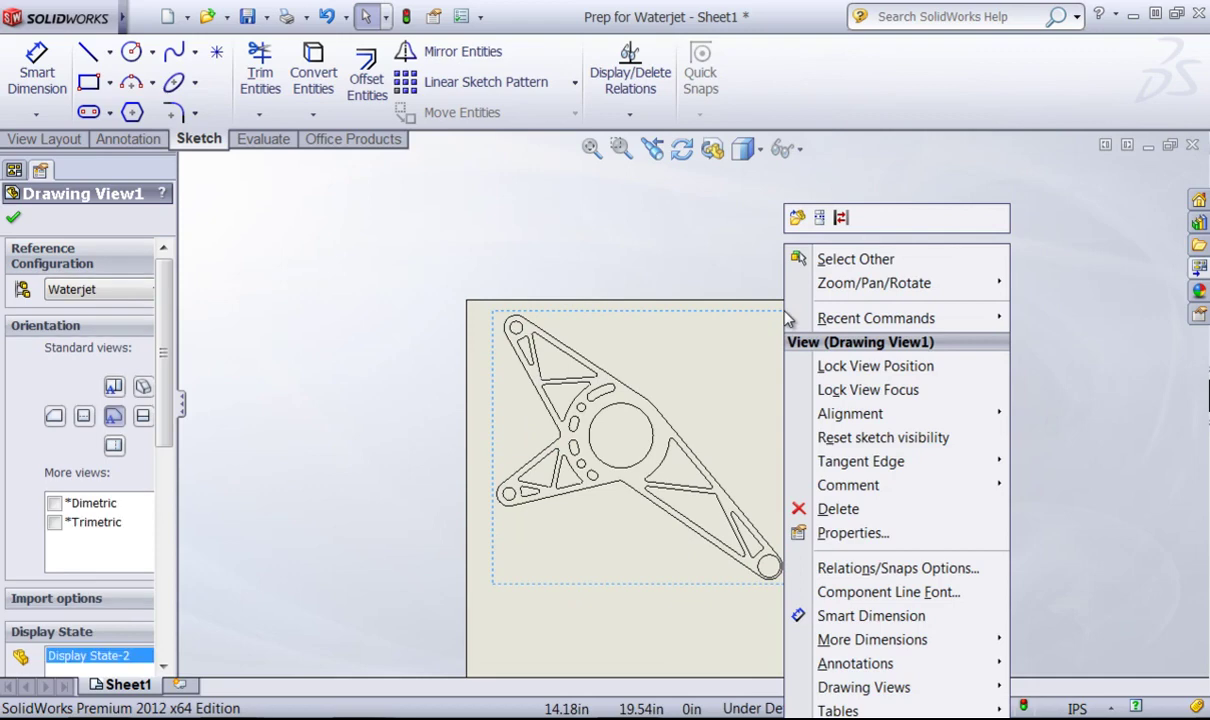
left_click(696, 350)
scroll(695, 400, "up", 3)
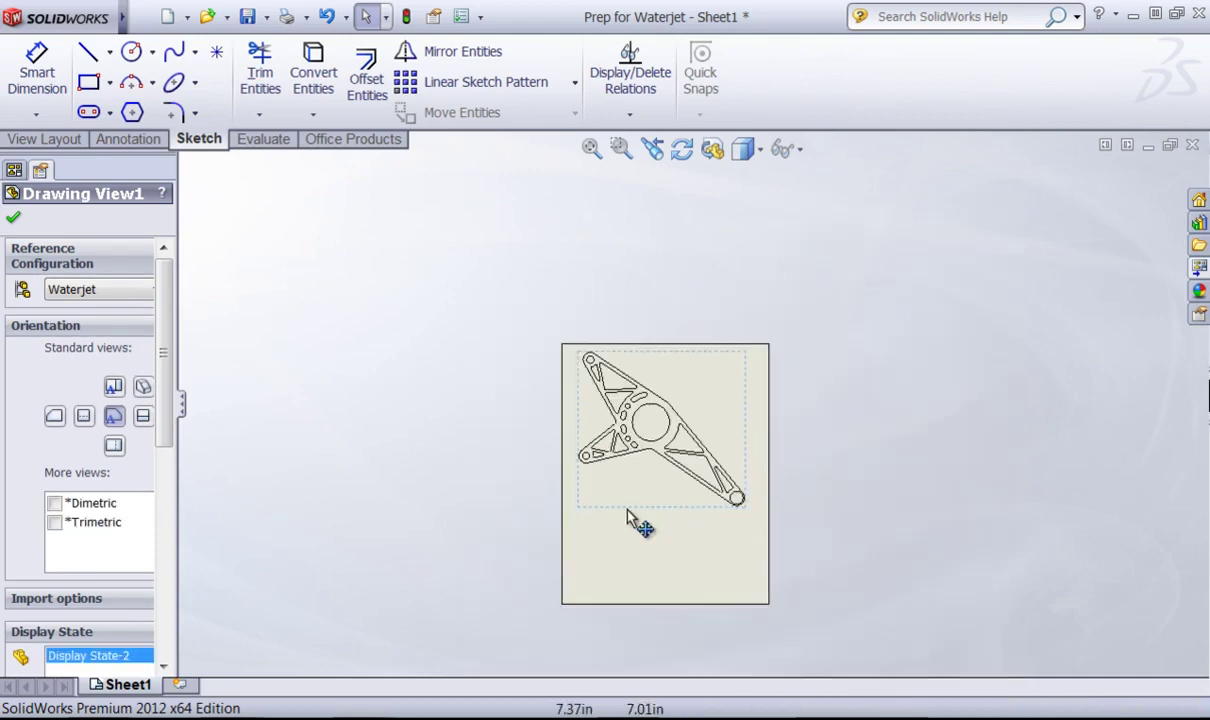
left_click(14, 222)
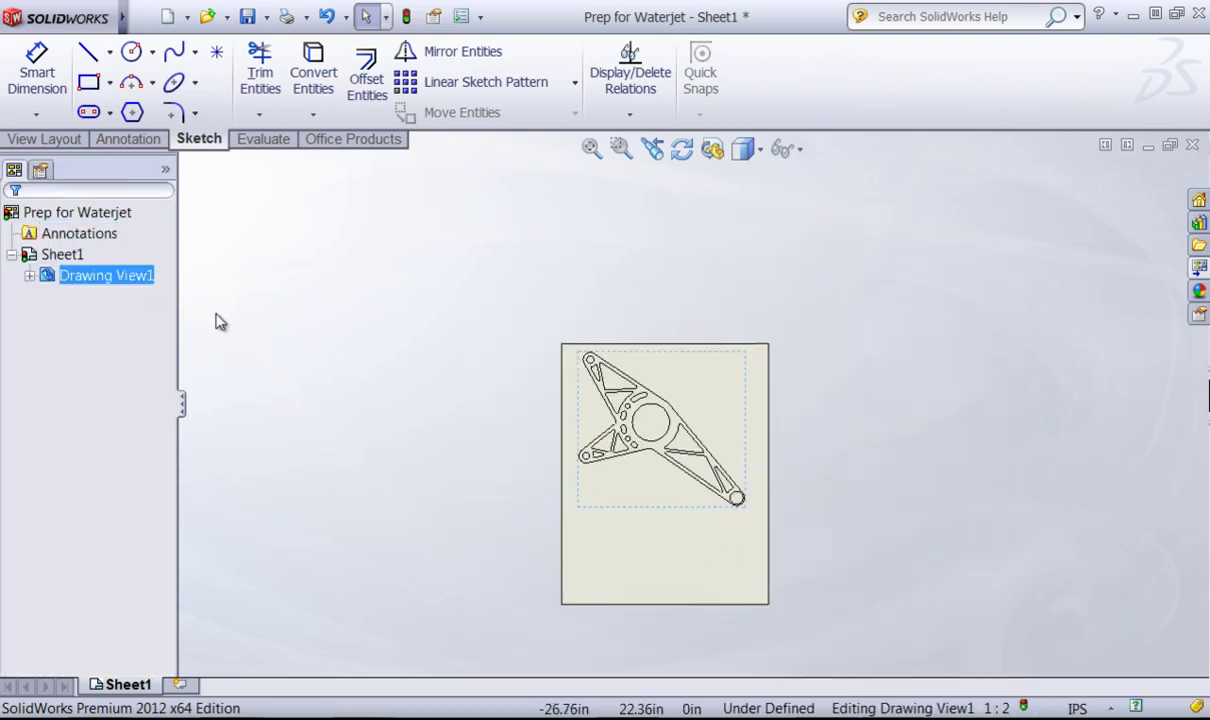
Duplicate the bracket view and place the copy below the original, near the sheet's lower edge
left_click(749, 412)
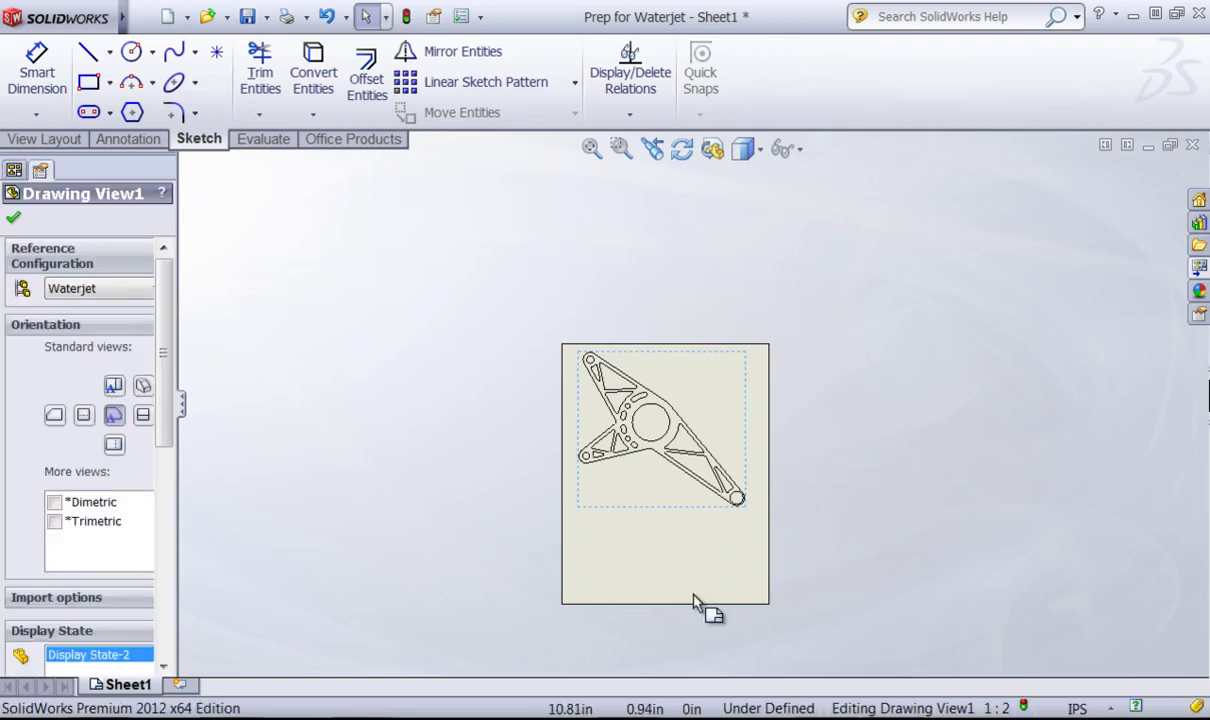
key("ctrl+v")
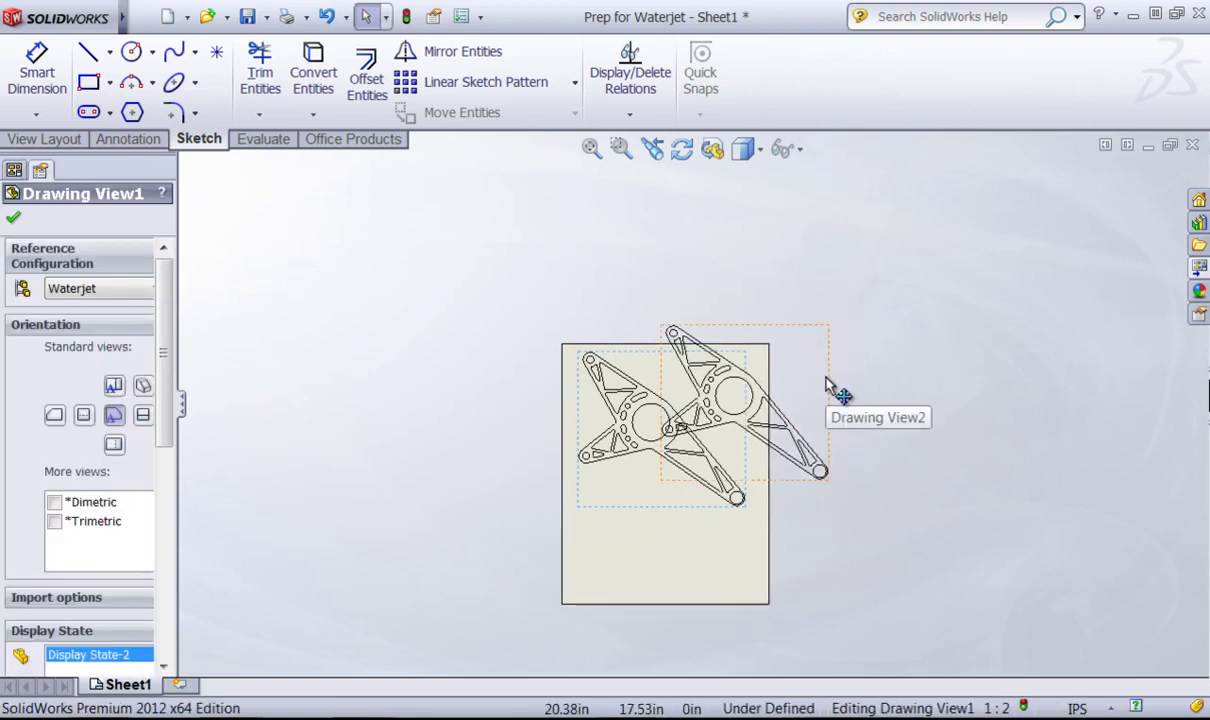
mouse_move(826, 380)
left_mouse_down()
mouse_move(821, 477)
mouse_move(770, 526)
left_mouse_up()
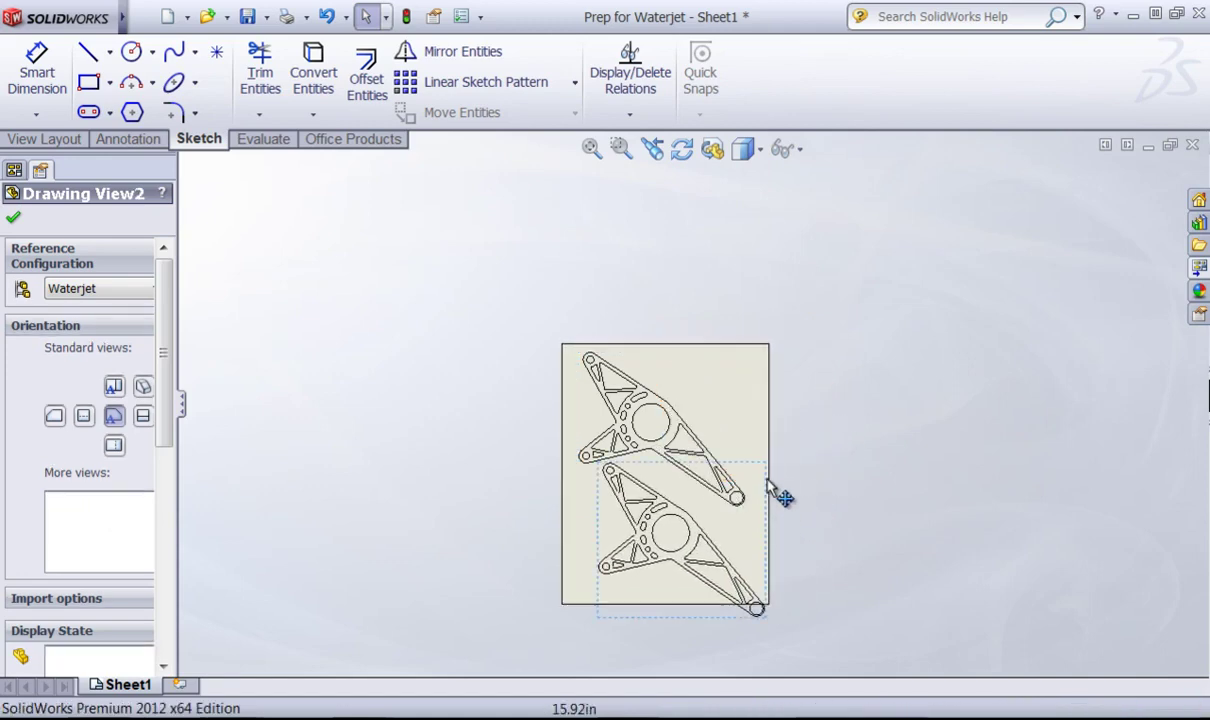
Rotate the upper bracket view to 45 degrees so that its long arms lie roughly horizontal
scroll(710, 428, "down", 2)
scroll(708, 428, "down", 3)
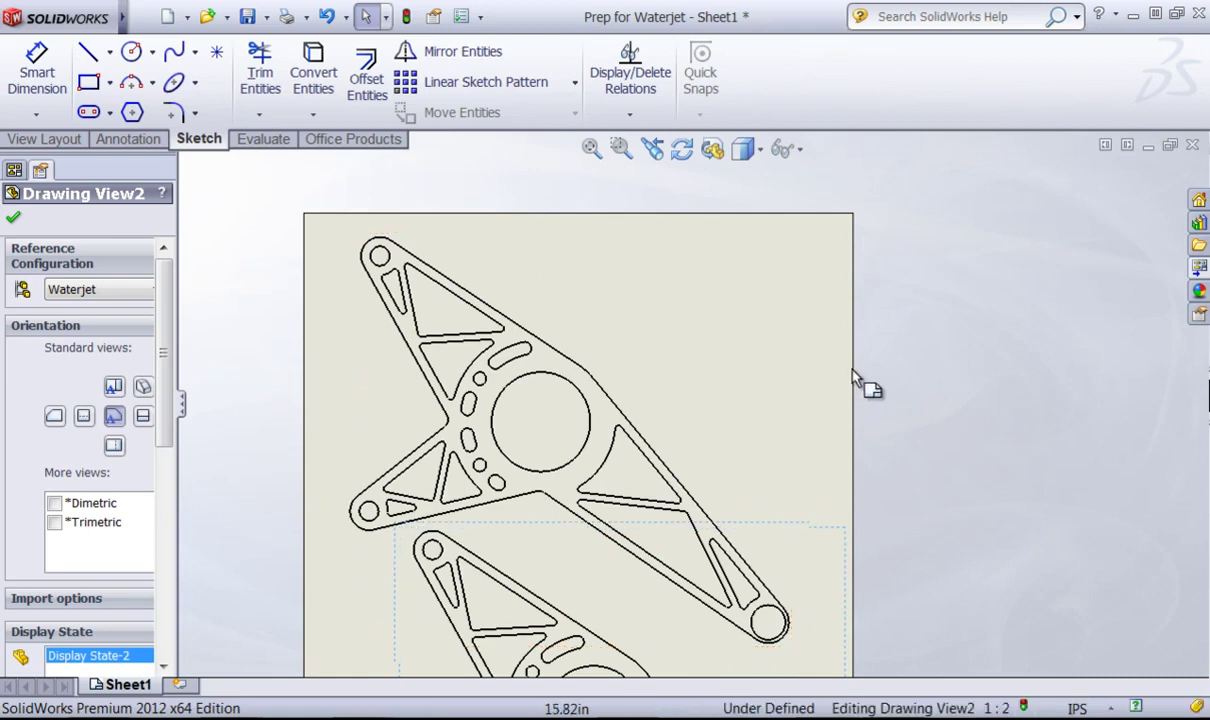
left_click(798, 330)
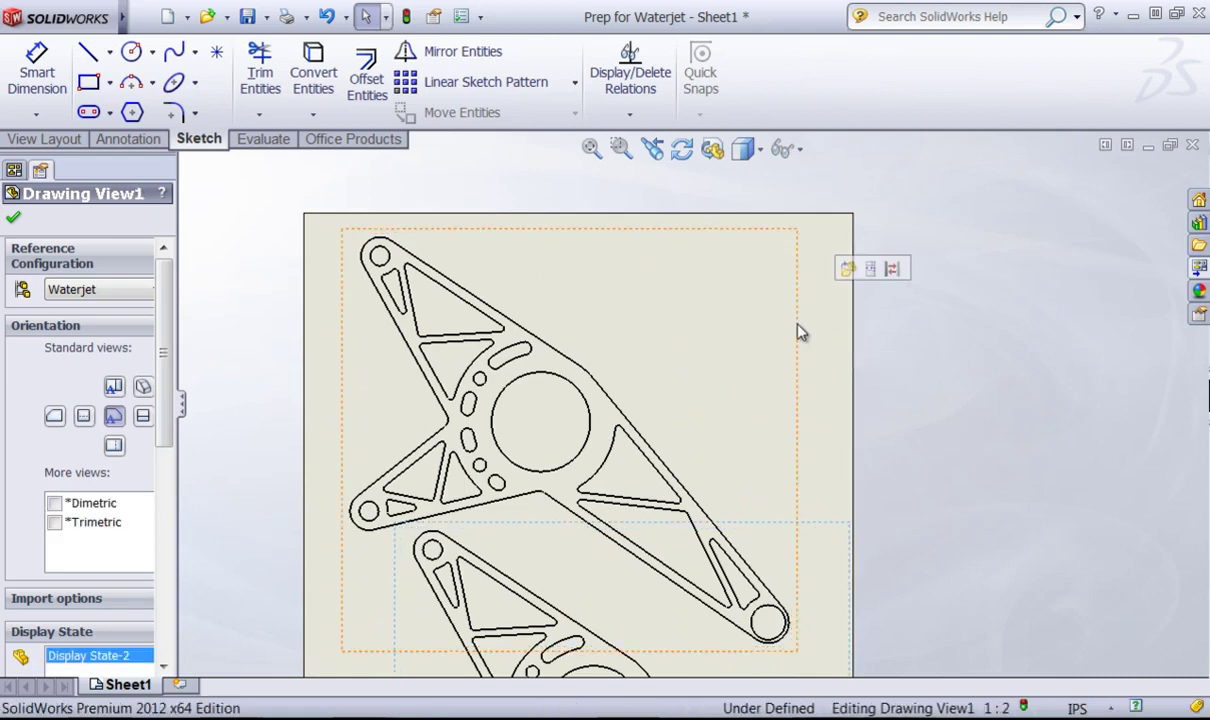
right_click(800, 332)
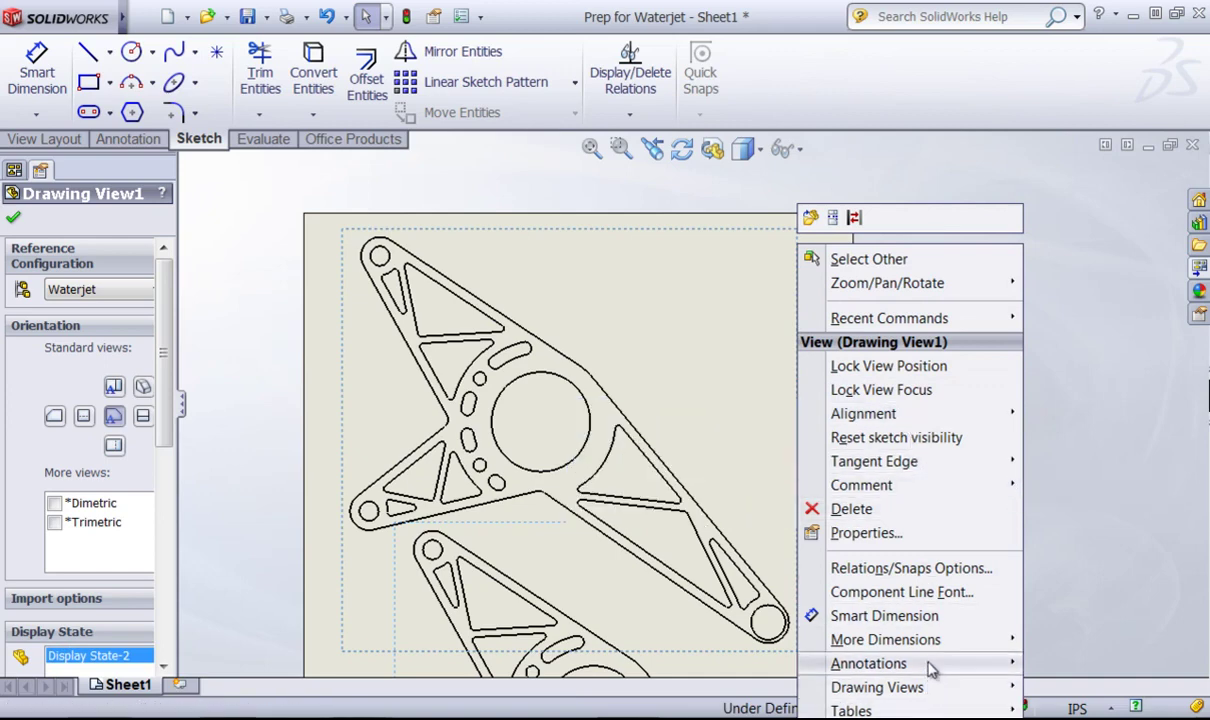
left_click(670, 297)
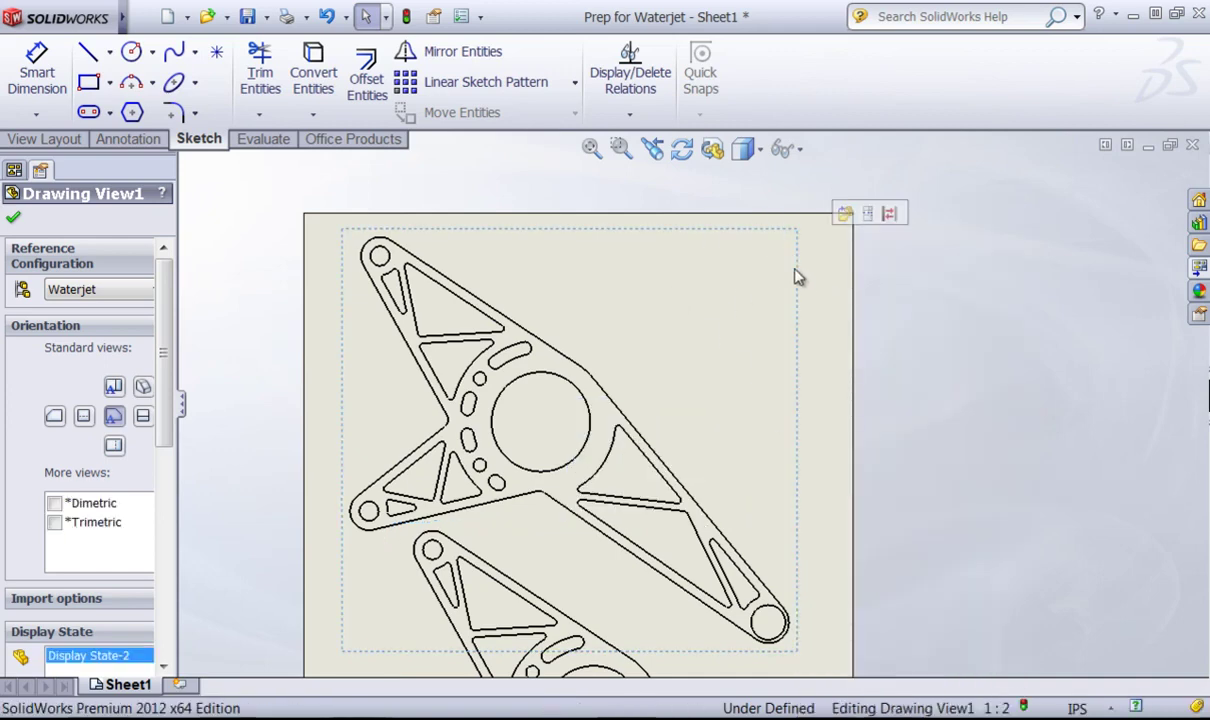
right_click(797, 276)
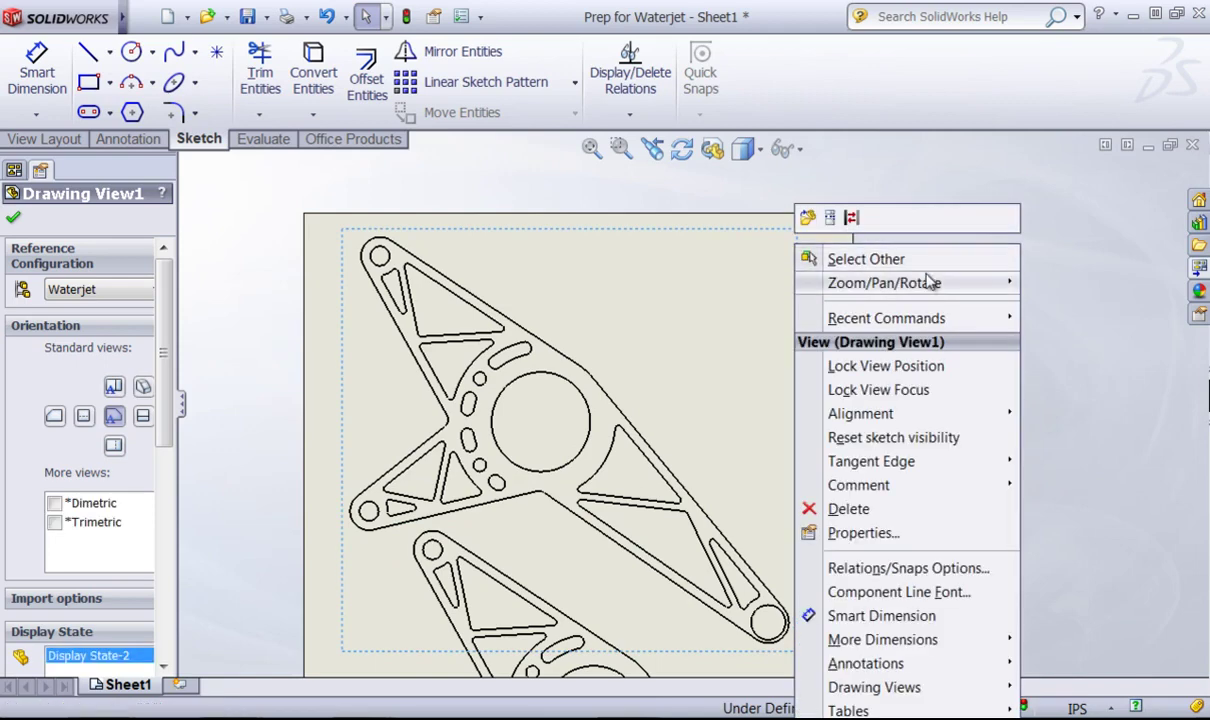
mouse_move(930, 283)
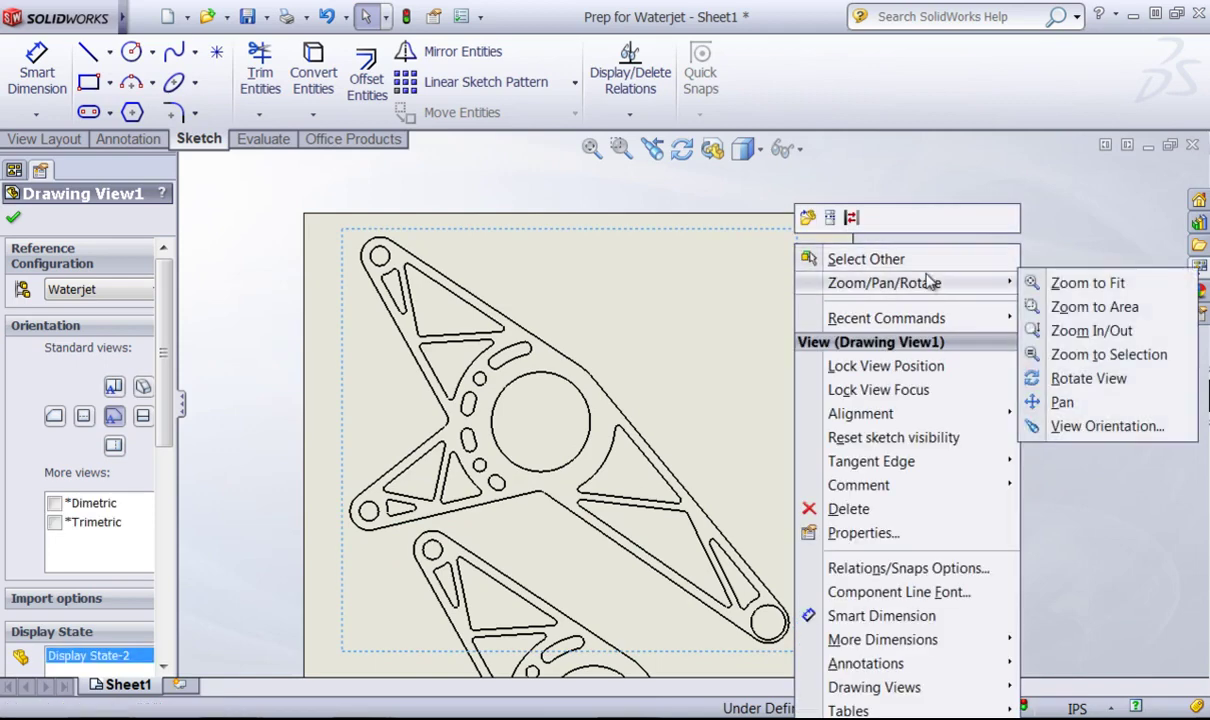
left_click(1067, 378)
mouse_move(778, 389)
left_mouse_down()
mouse_move(740, 348)
mouse_move(740, 327)
mouse_move(708, 335)
mouse_move(707, 313)
left_mouse_up()
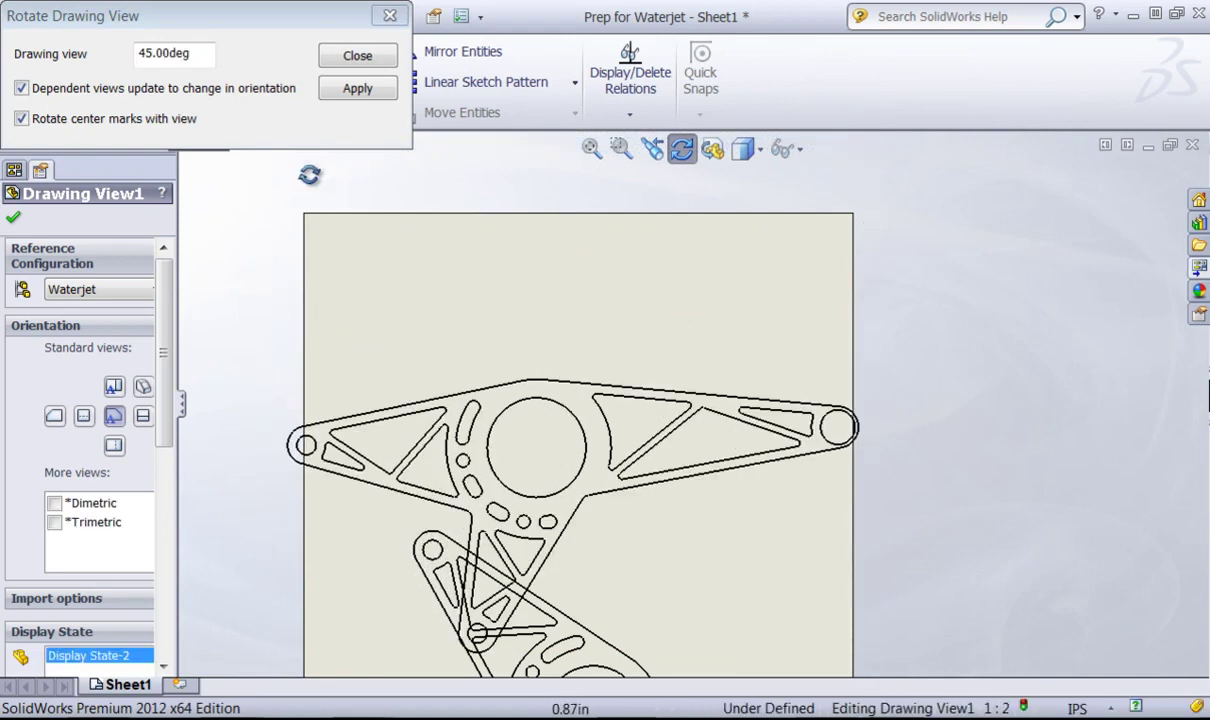
left_click(340, 90)
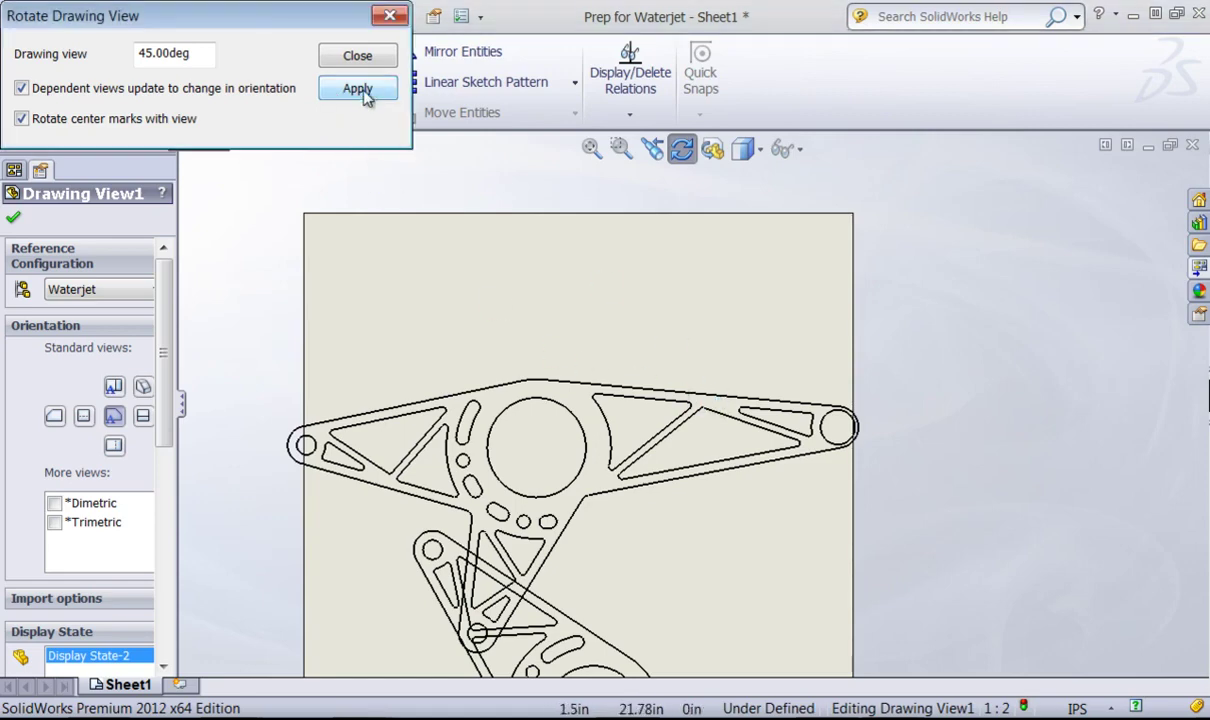
left_click(355, 55)
left_click(537, 380)
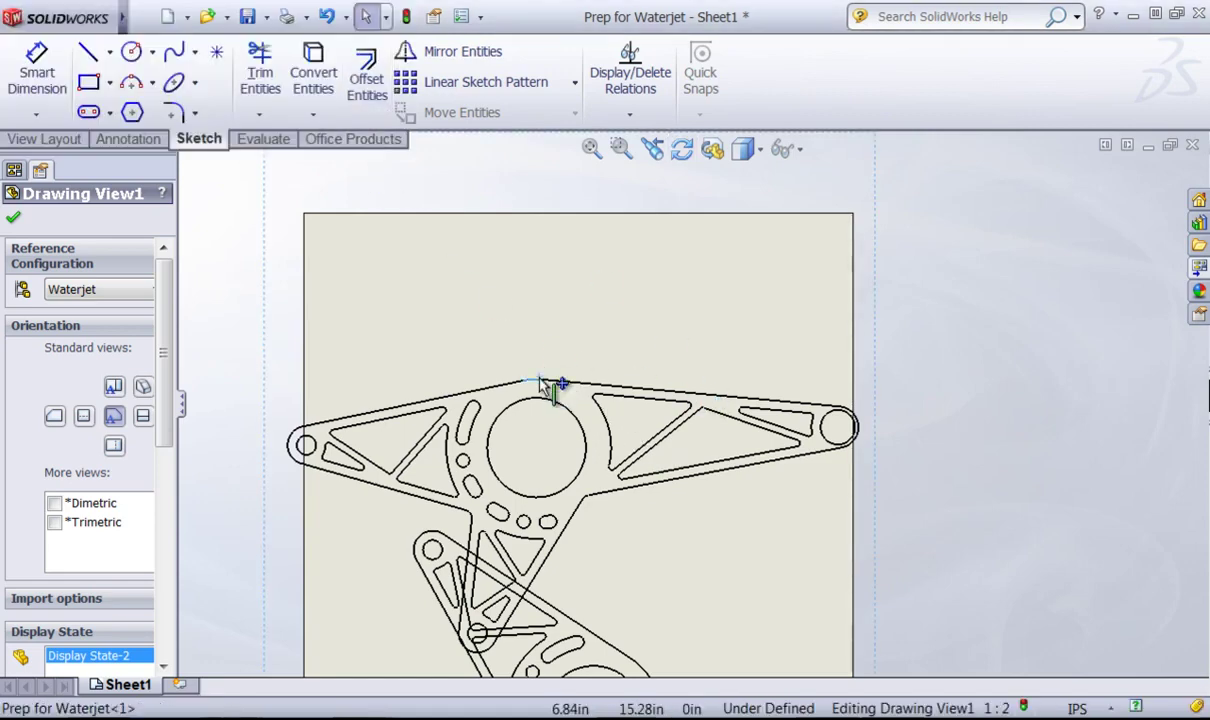
key("Escape")
Move the rotated bracket view up to the sheet's upper edge and adjust the position of the copy beneath it
scroll(527, 534, "up", 4)
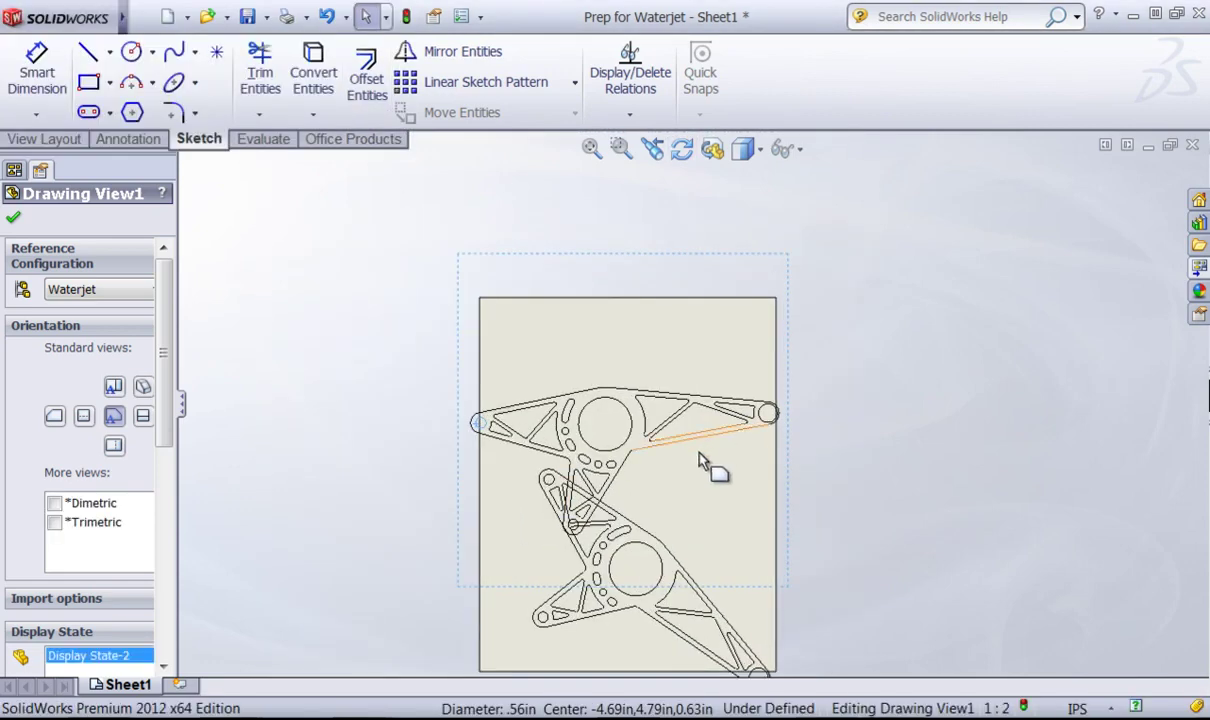
left_click_drag(805, 320, 810, 253)
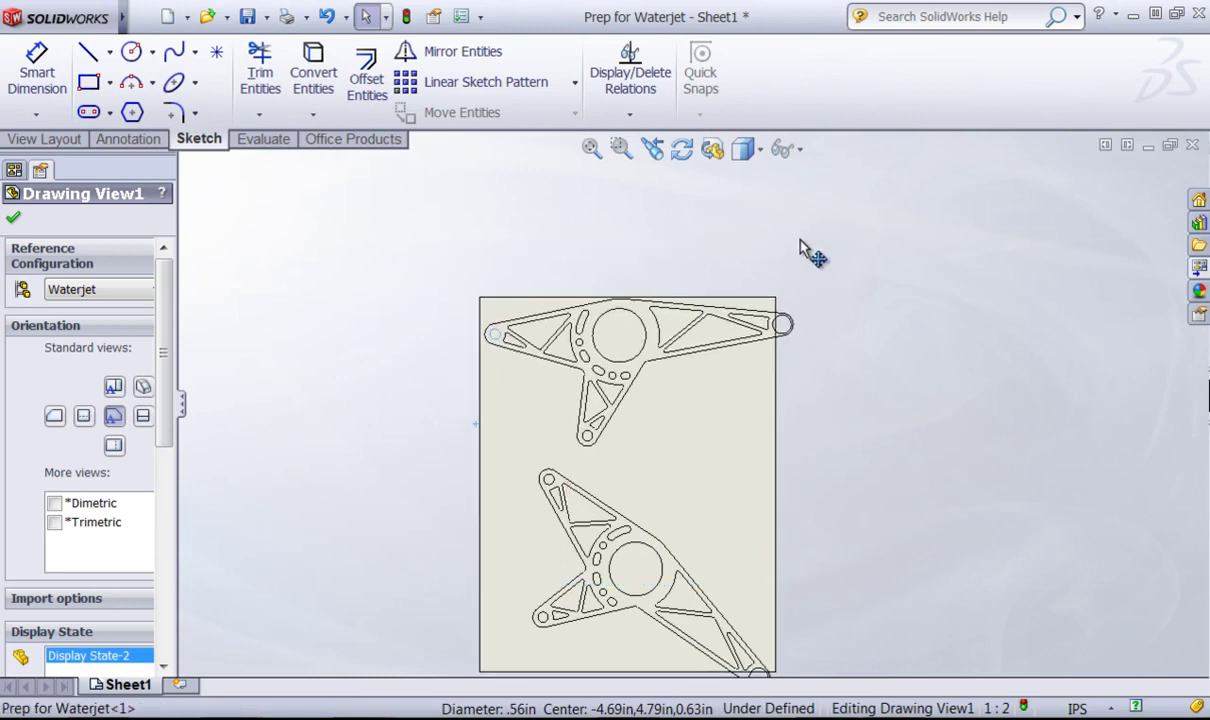
left_click(775, 627)
left_click_drag(775, 627, 772, 540)
Rotate the lower bracket view to -135 degrees so that its short arm points up towards the other bracket
scroll(772, 540, "up", 1)
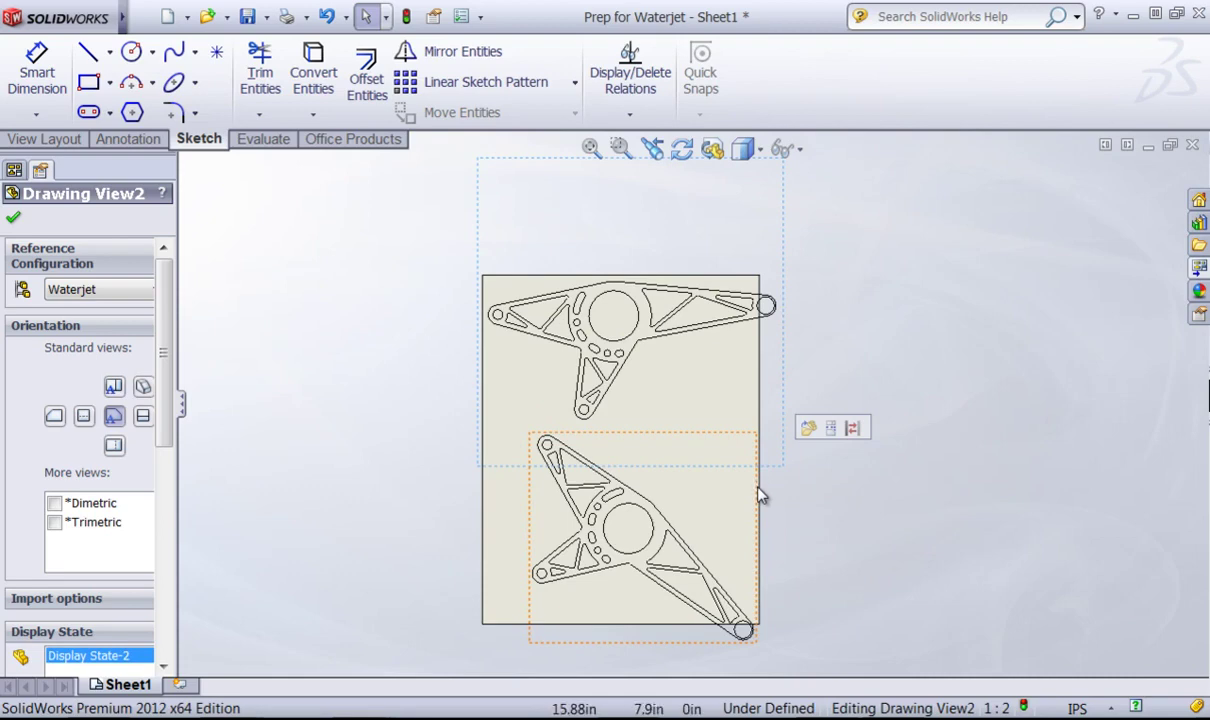
right_click(759, 493)
mouse_move(963, 287)
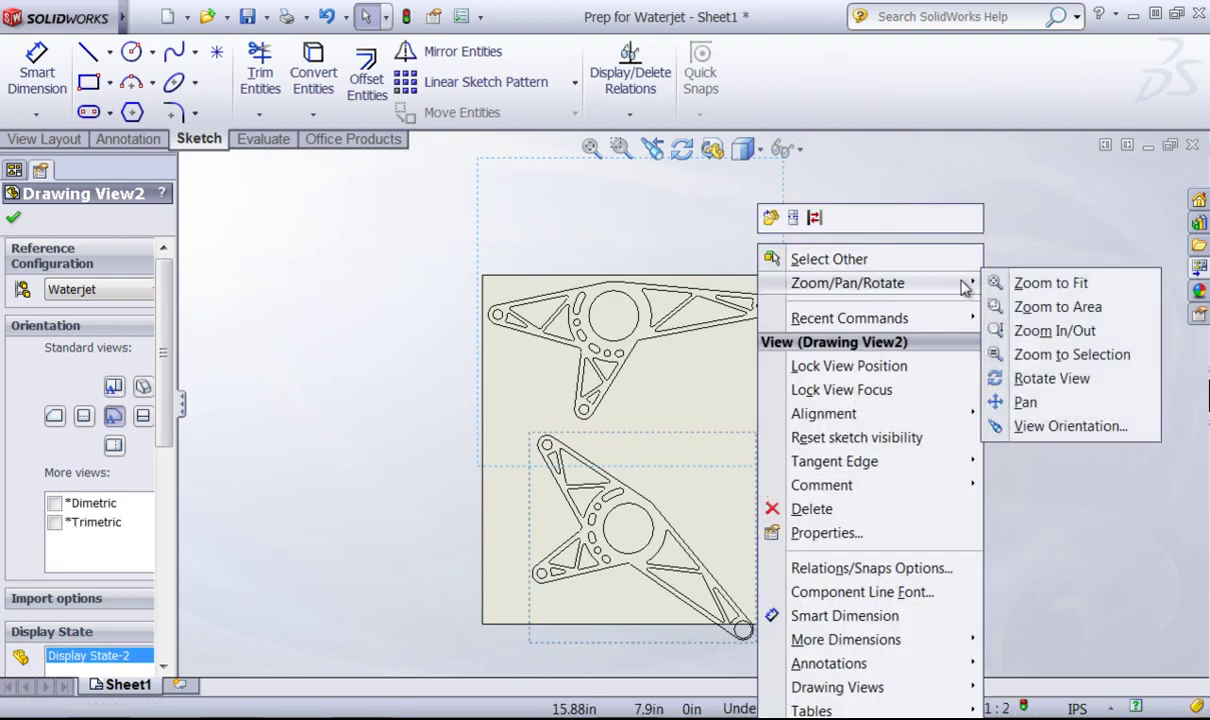
left_click(1051, 378)
mouse_move(662, 618)
left_mouse_down()
mouse_move(695, 492)
mouse_move(713, 532)
mouse_move(659, 591)
mouse_move(575, 570)
left_mouse_up()
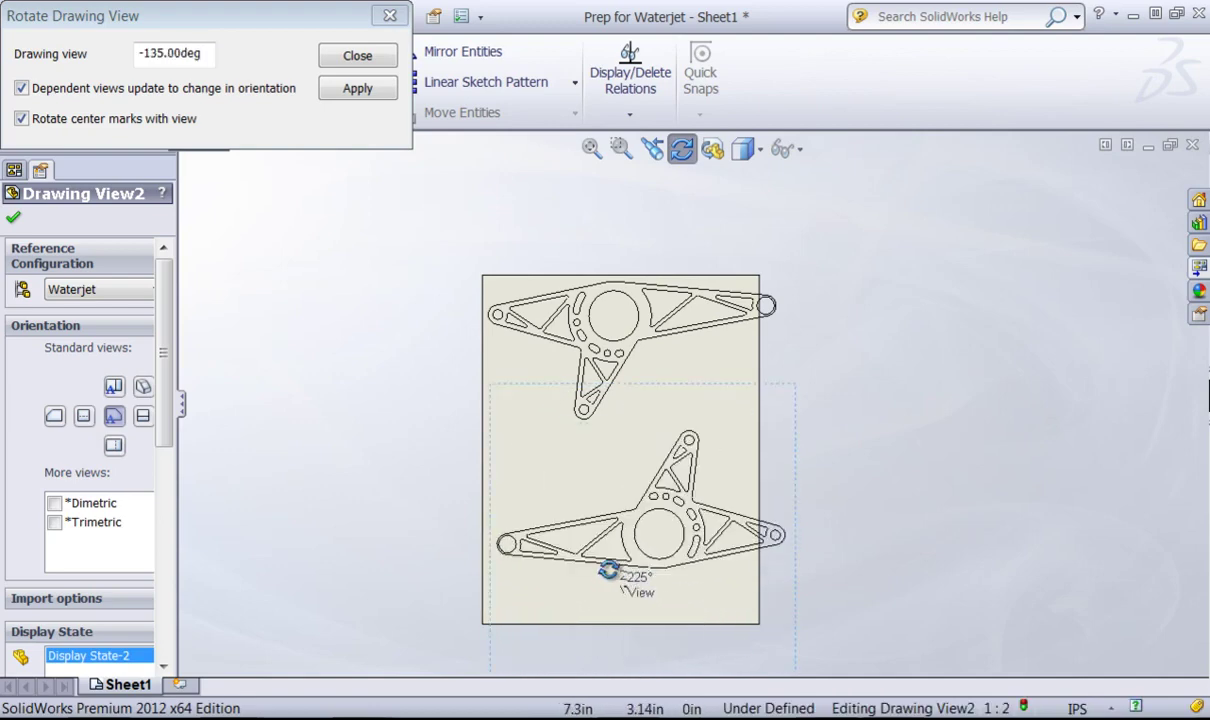
left_click(357, 89)
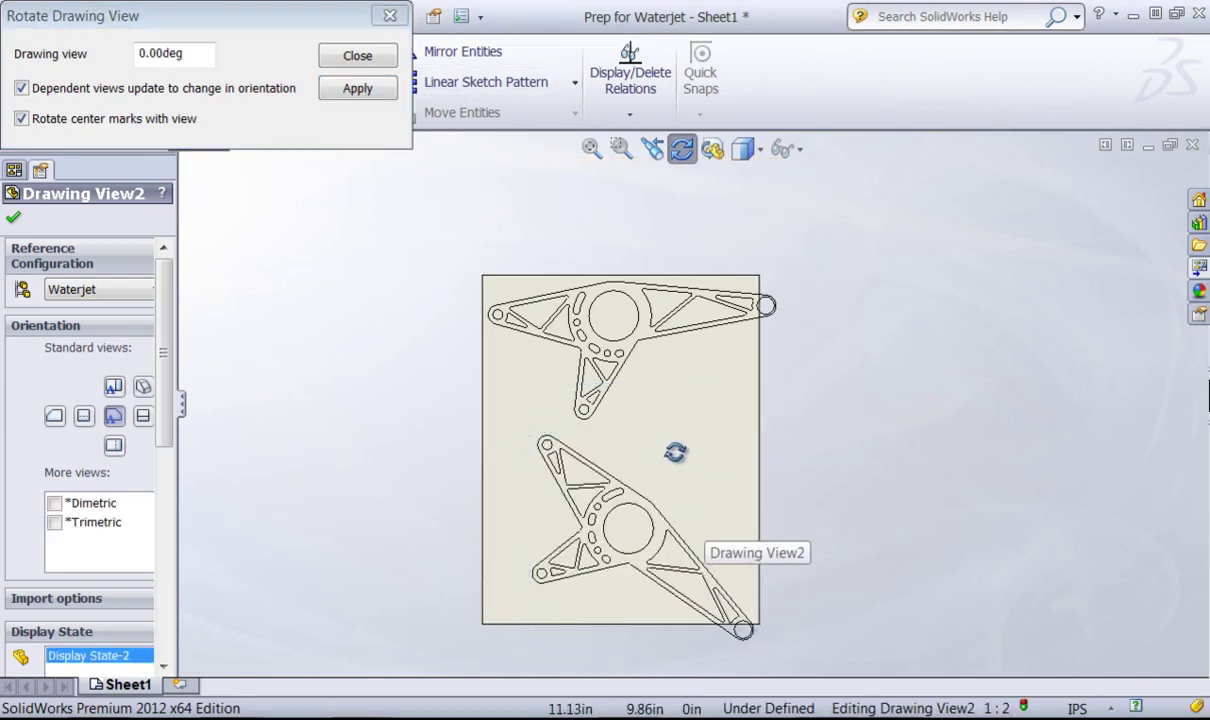
mouse_move(672, 454)
left_mouse_down()
mouse_move(735, 553)
mouse_move(573, 540)
mouse_move(621, 573)
left_mouse_up()
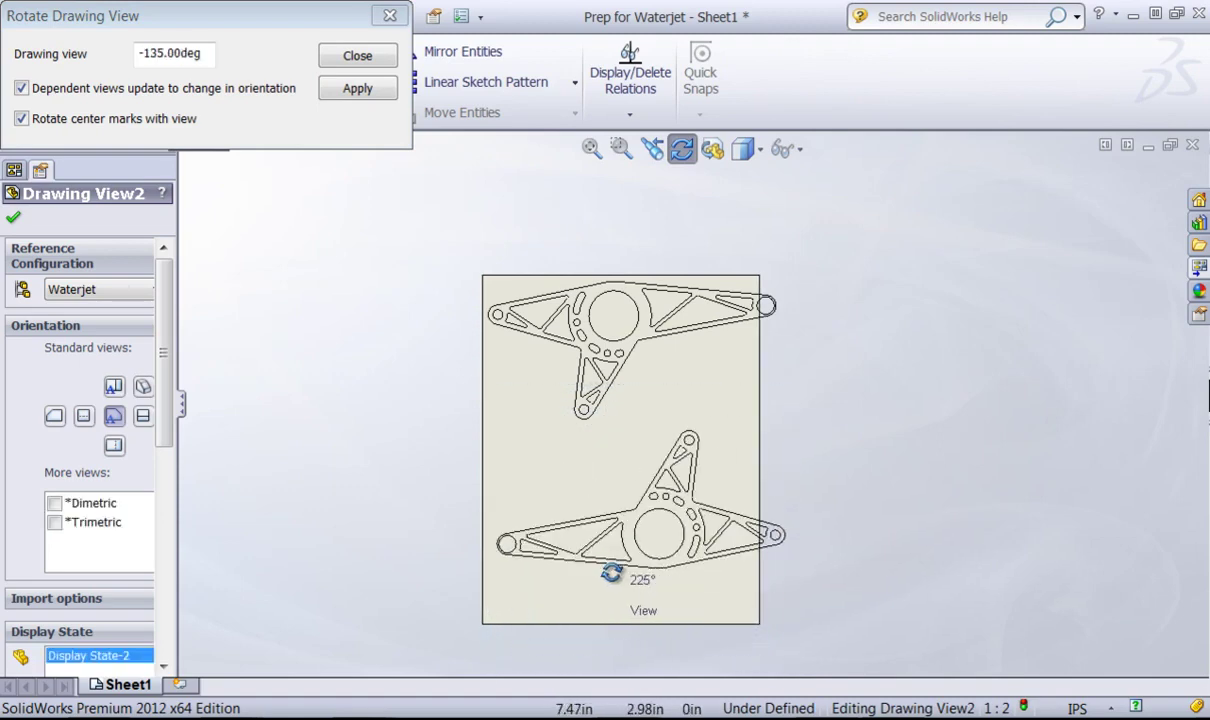
left_click(357, 57)
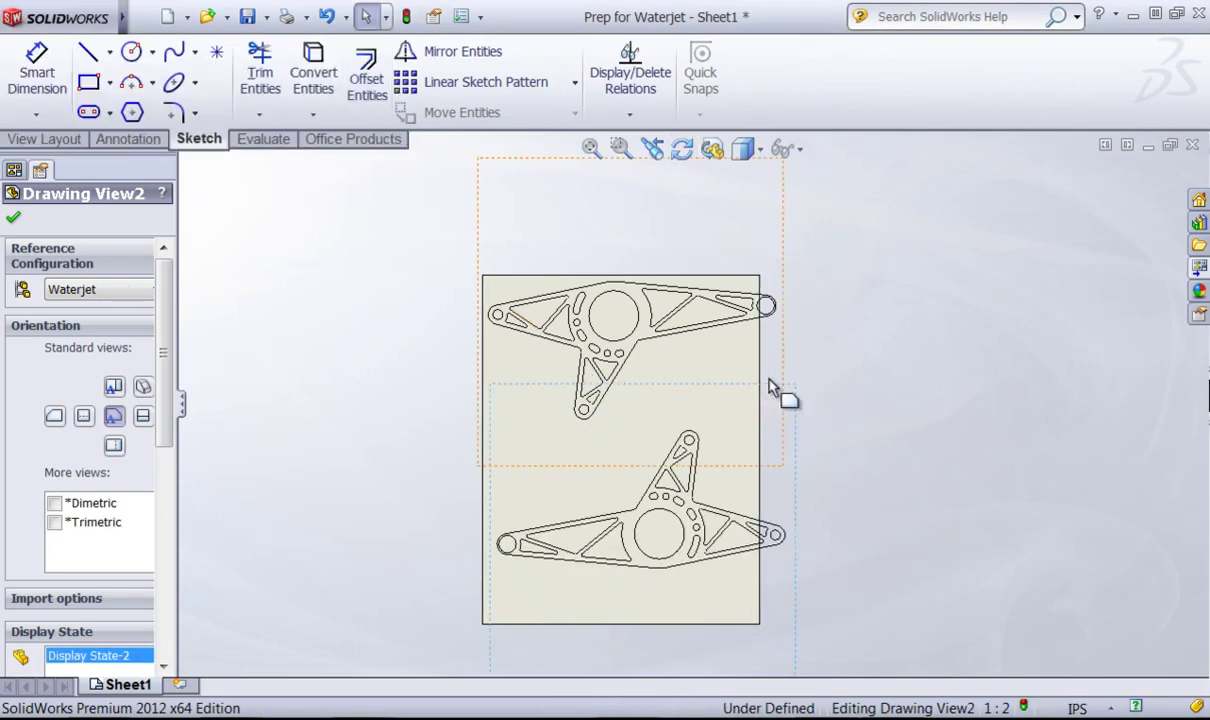
Move the lower bracket view up until its short arm nests beside the upper bracket's short arm
left_click(800, 397)
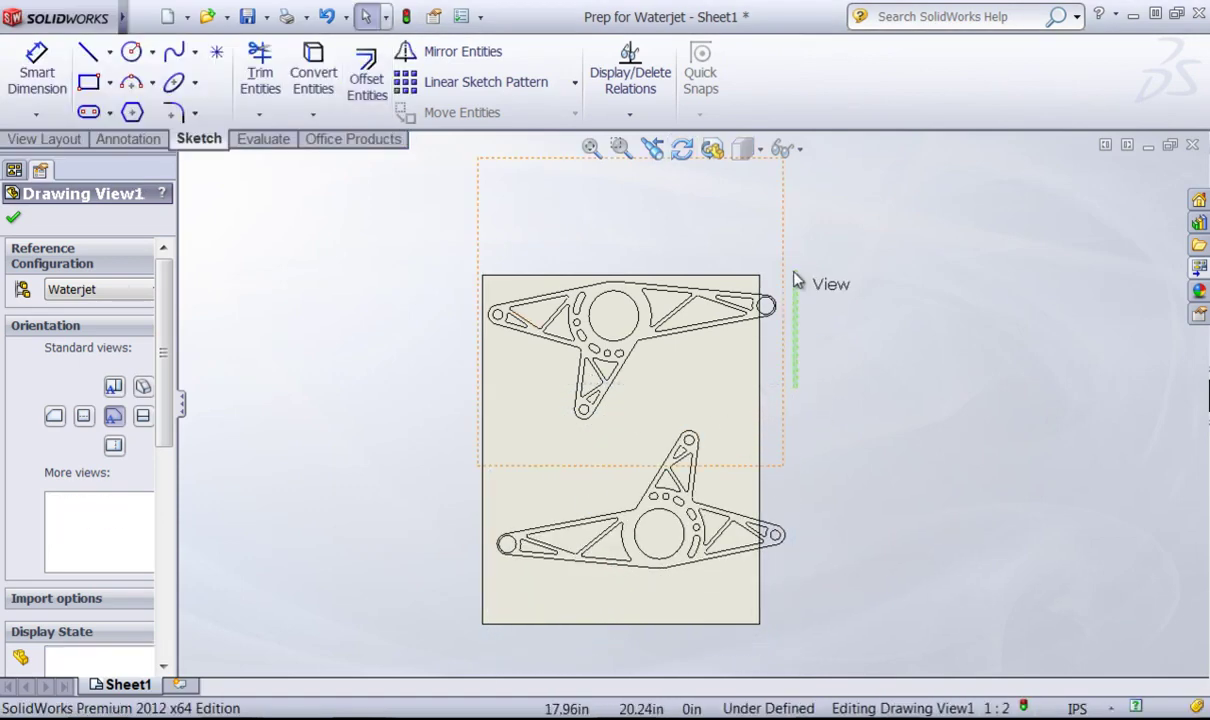
left_click(795, 500)
mouse_move(799, 500)
left_mouse_down()
mouse_move(791, 459)
mouse_move(808, 404)
mouse_move(789, 410)
left_mouse_up()
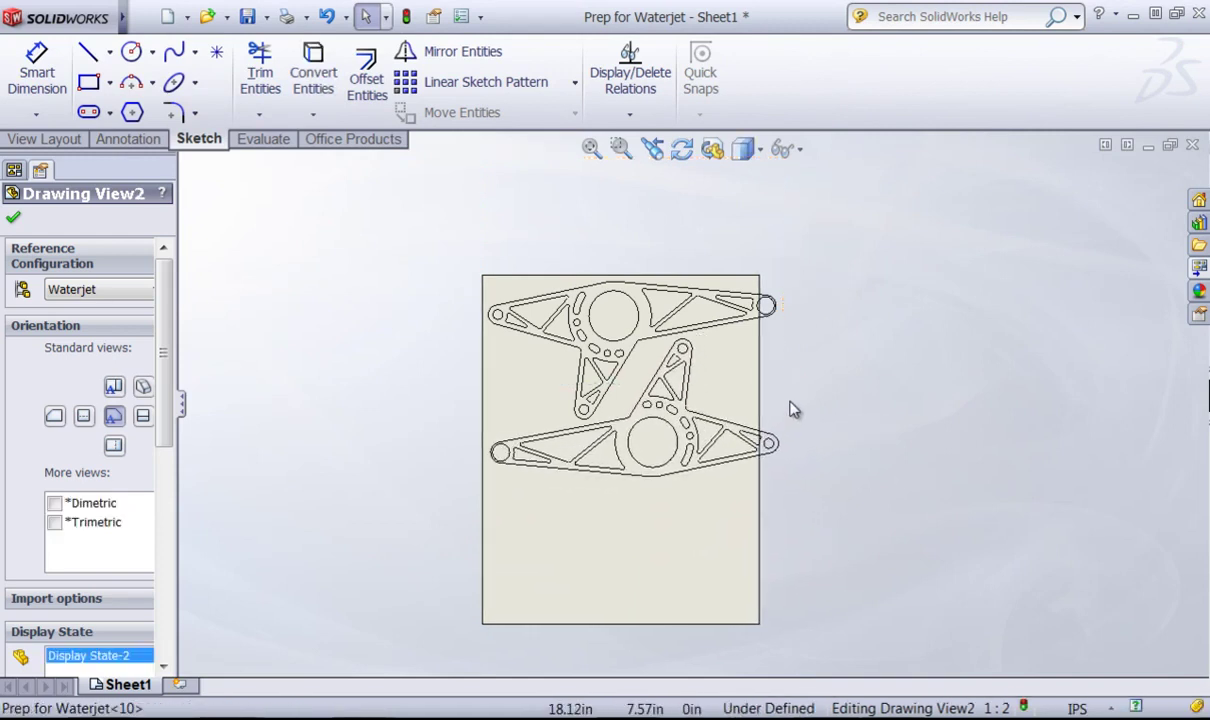
Set the custom sheet height to 22 in
left_click(897, 356)
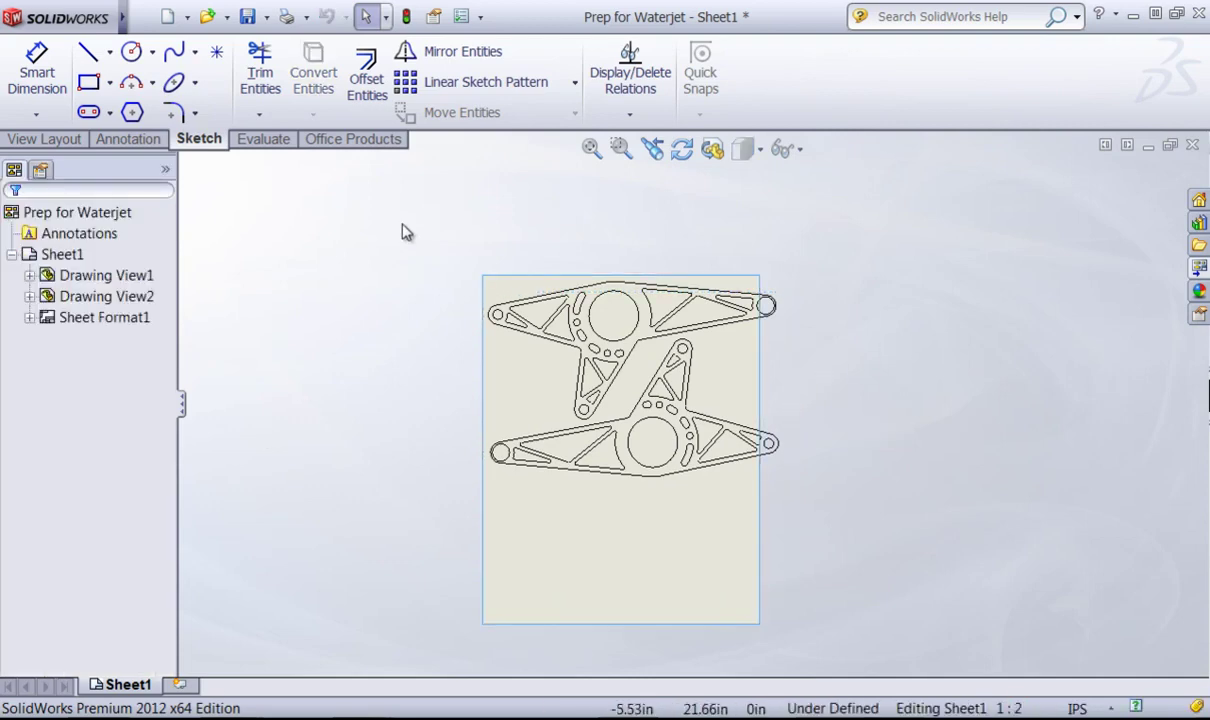
right_click(95, 318)
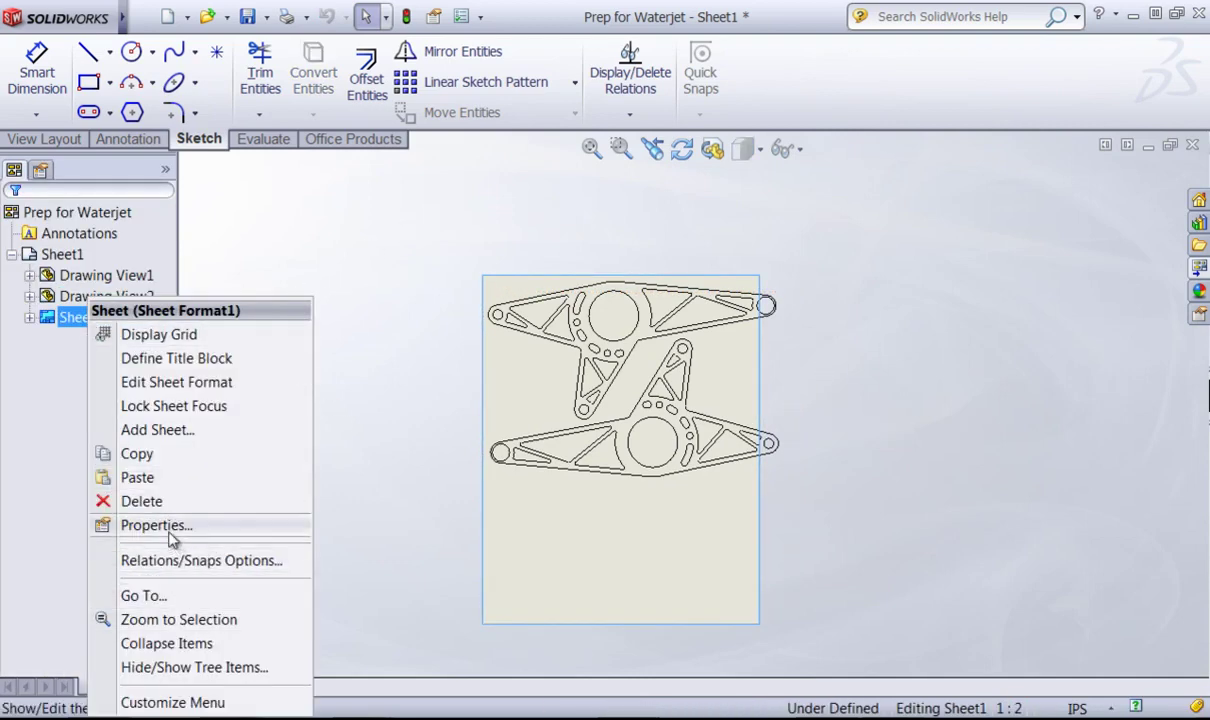
left_click(230, 525)
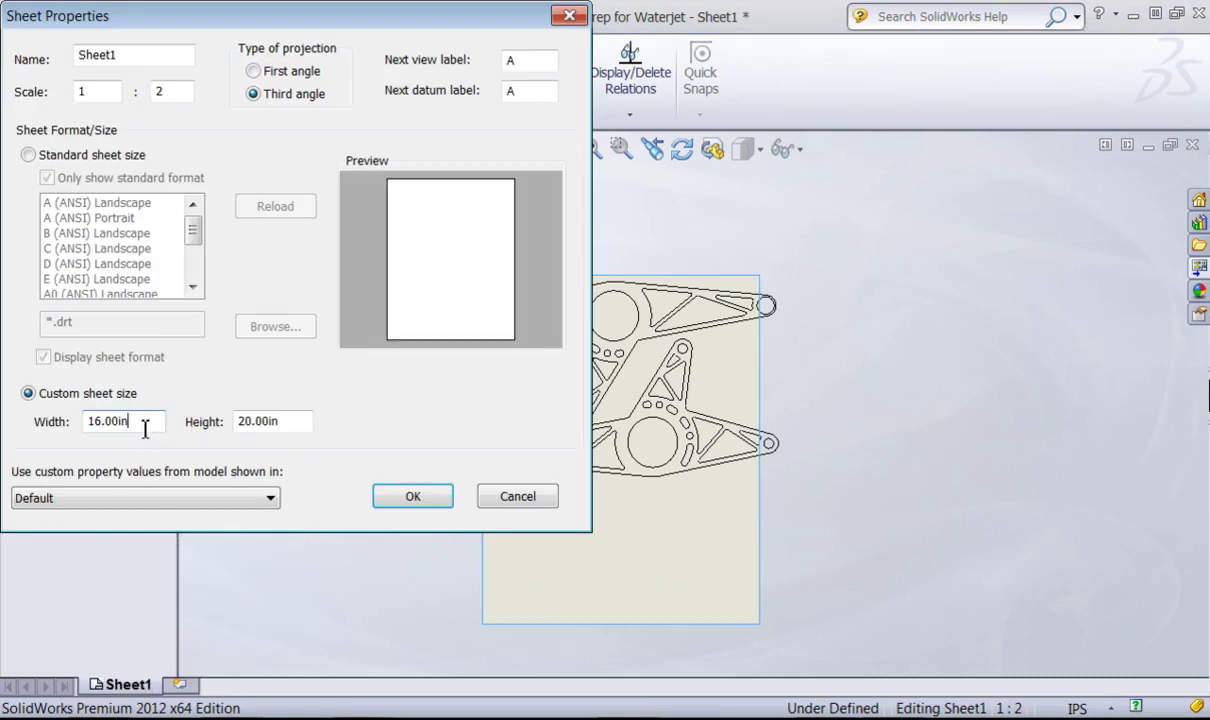
left_click_drag(300, 421, 195, 433)
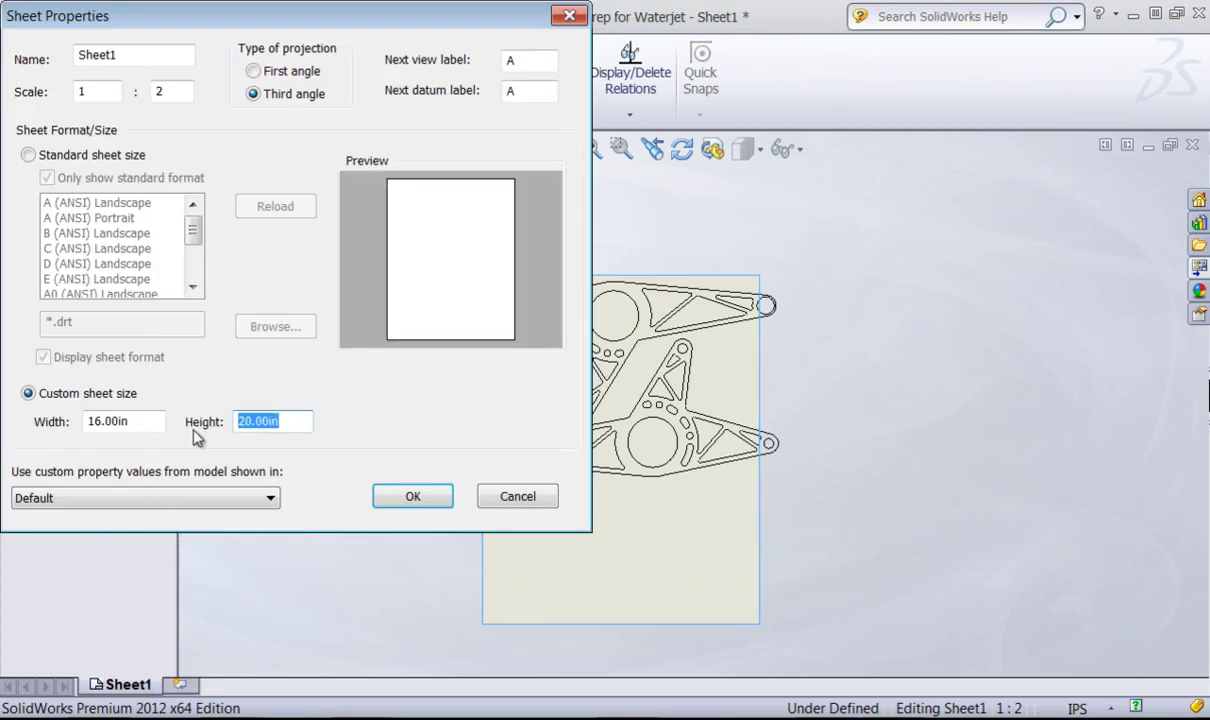
type("22")
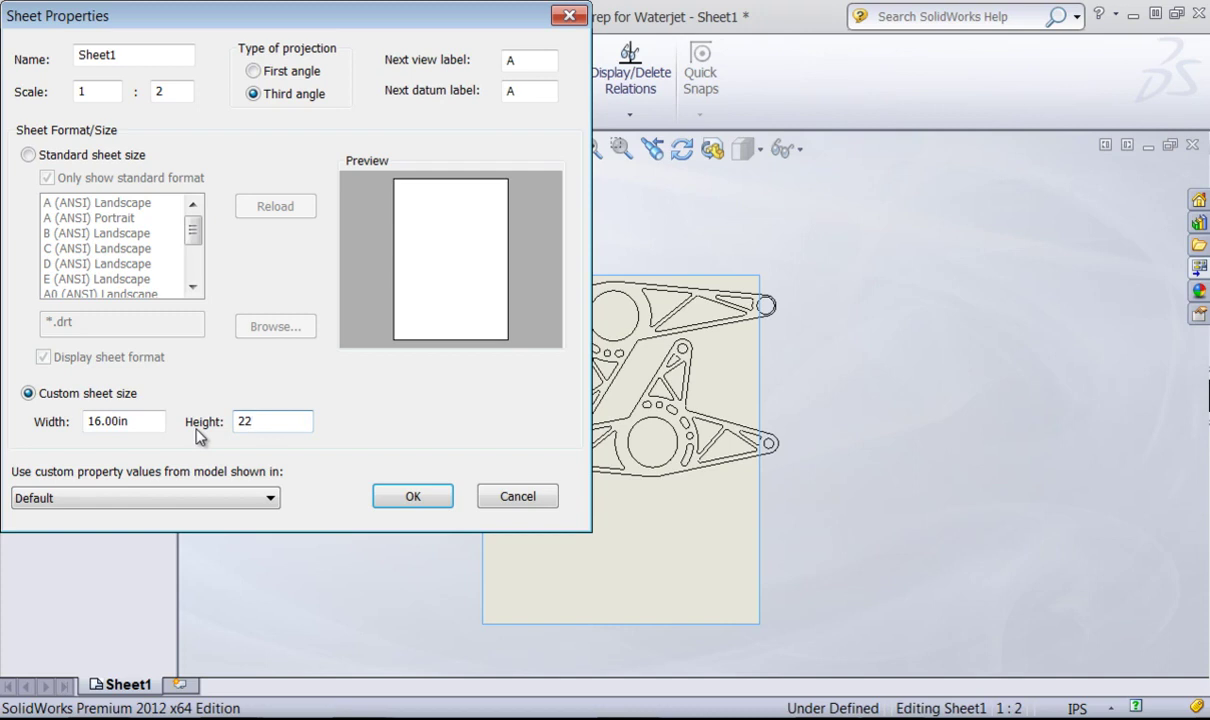
left_click(411, 495)
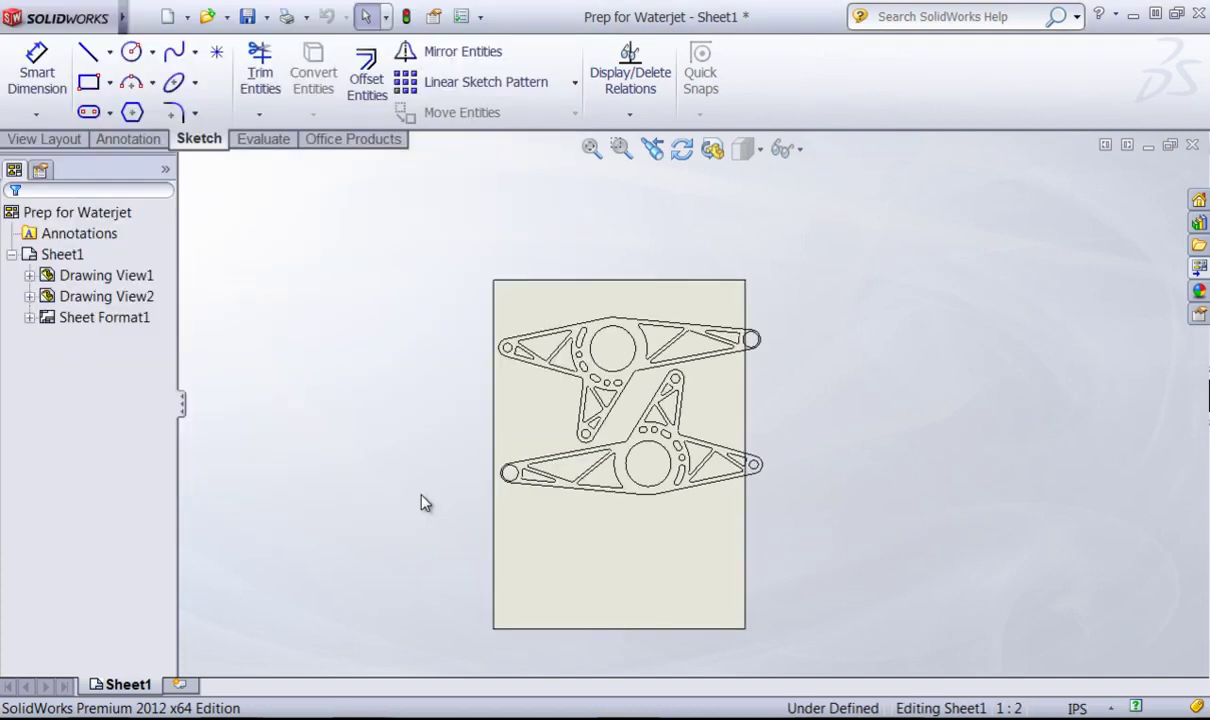
Set the sheet's custom size to 18 in wide by 12 in high
left_click(62, 254)
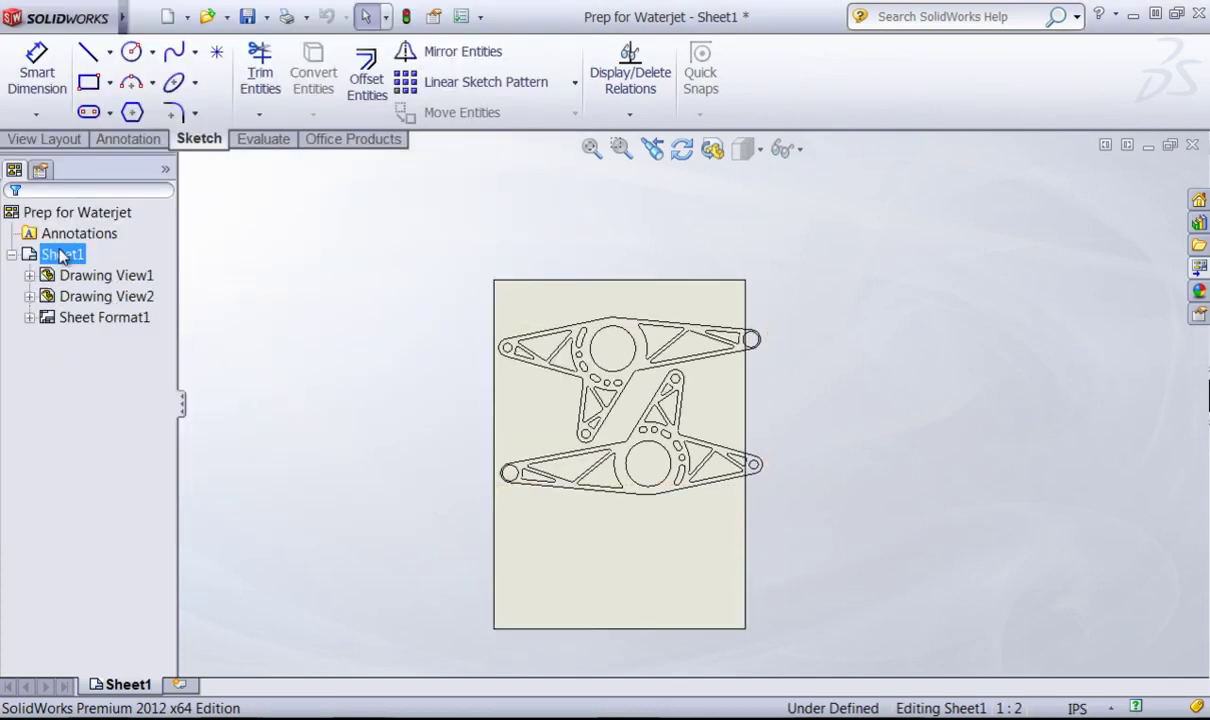
right_click(56, 256)
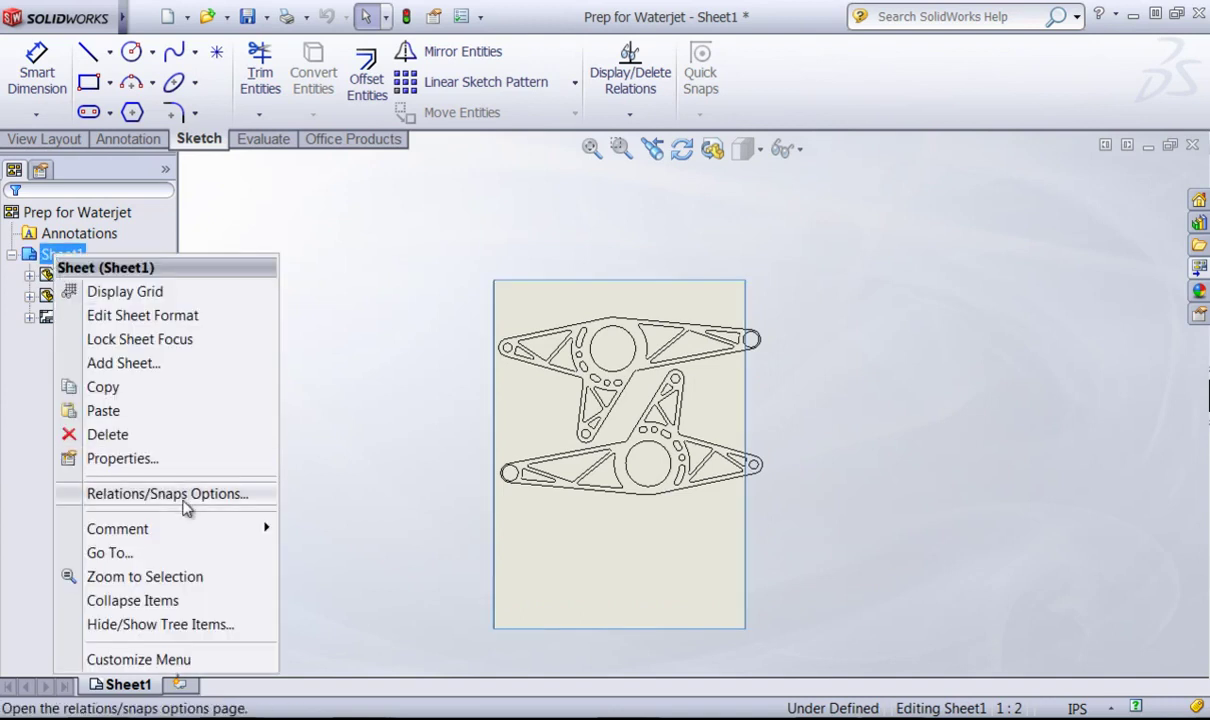
left_click(143, 462)
double_click(152, 419)
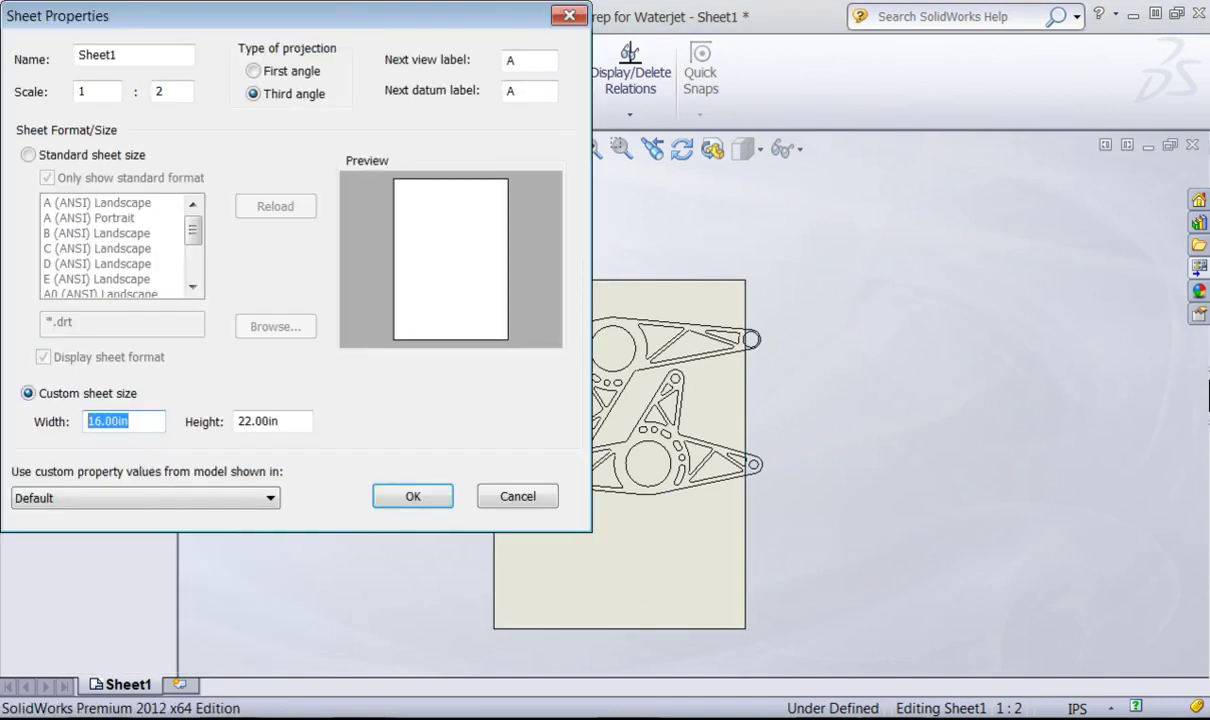
type("18in")
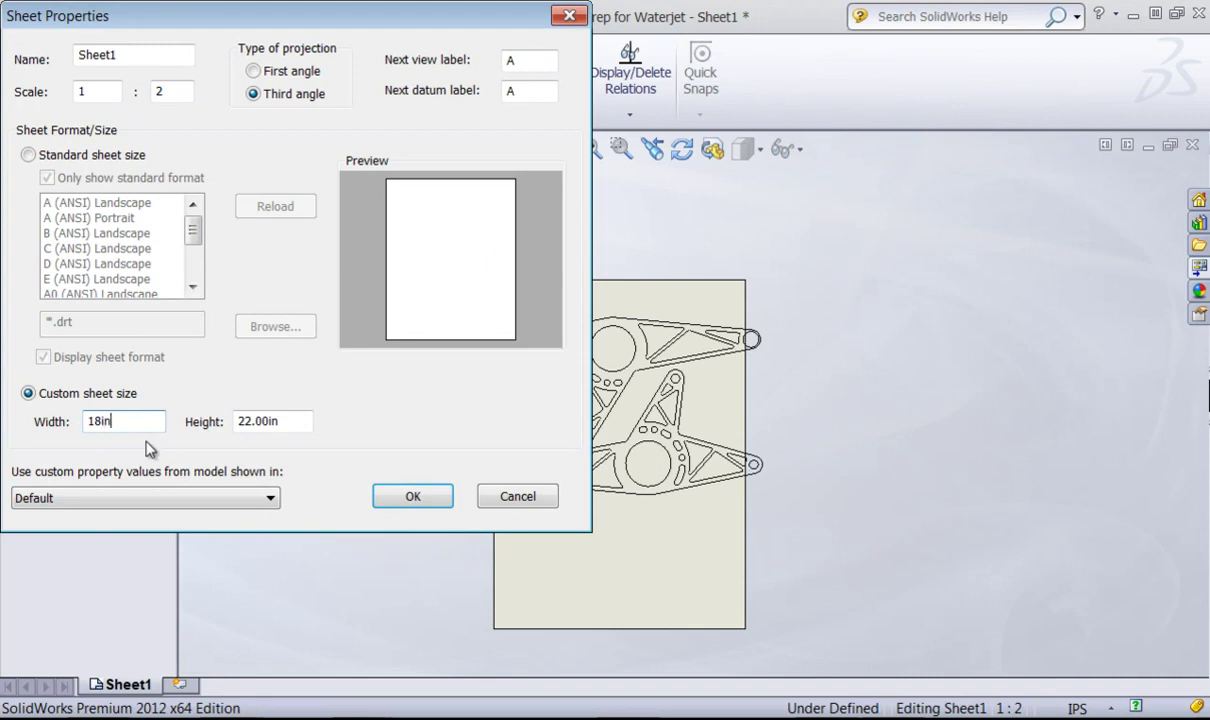
double_click(258, 421)
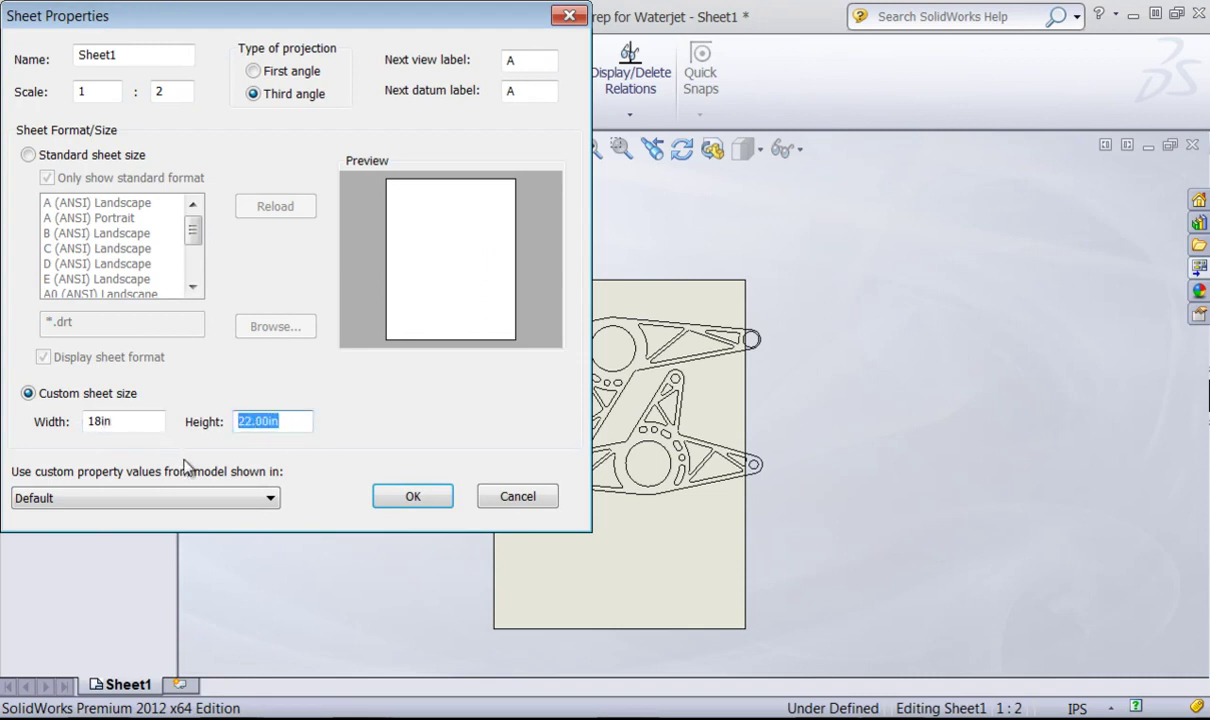
type("12in")
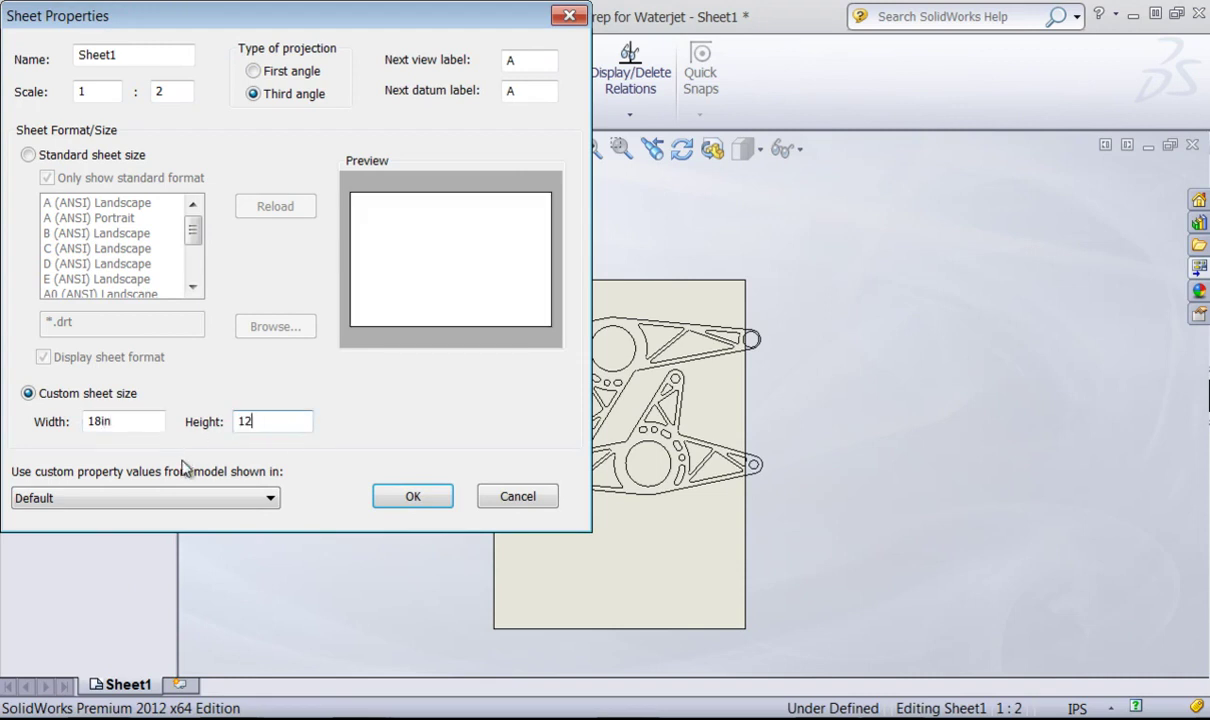
left_click(410, 496)
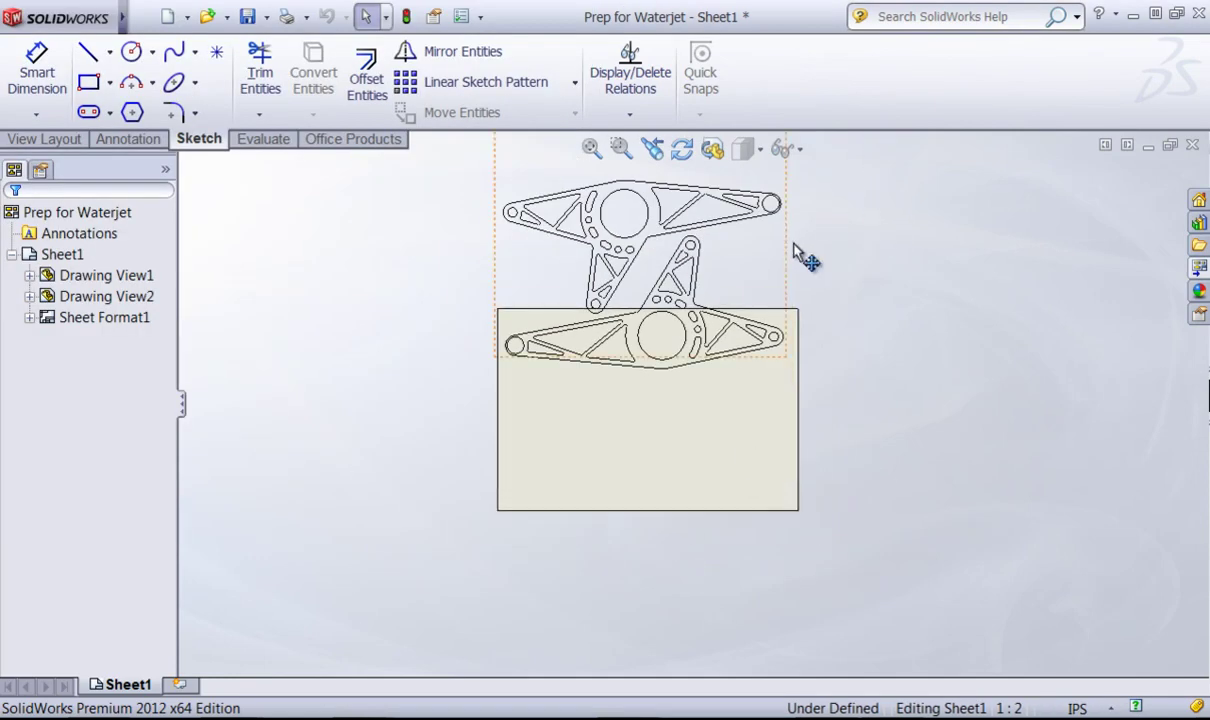
Move both bracket views down onto the resized sheet, keeping their short arms nested side by side
mouse_move(800, 270)
left_mouse_down()
mouse_move(807, 451)
mouse_move(793, 373)
left_mouse_up()
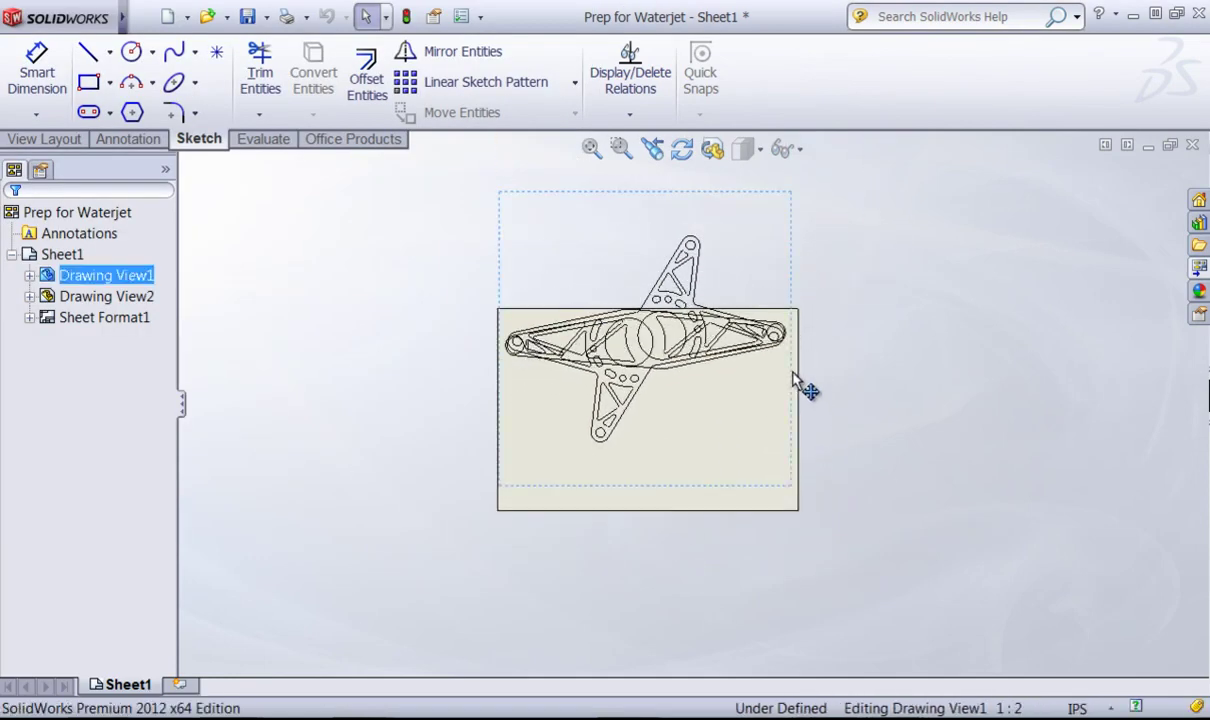
mouse_move(787, 198)
left_mouse_down()
mouse_move(826, 355)
mouse_move(780, 333)
left_mouse_up()
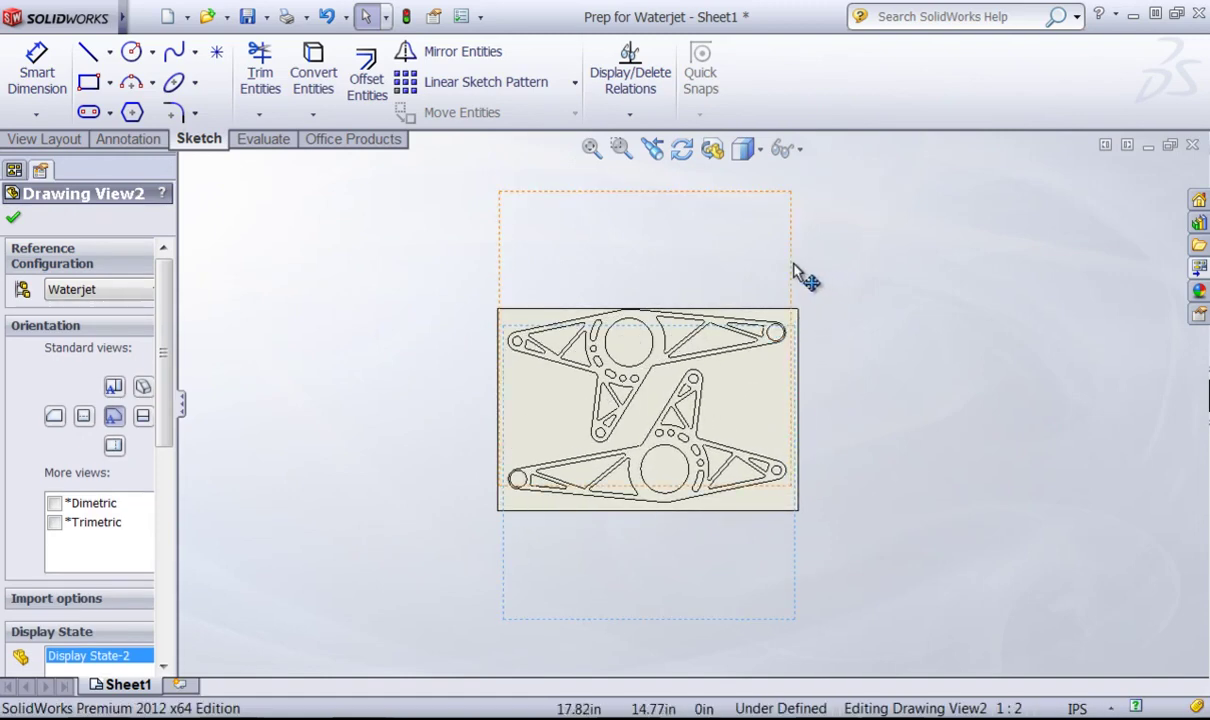
left_click_drag(791, 263, 796, 267)
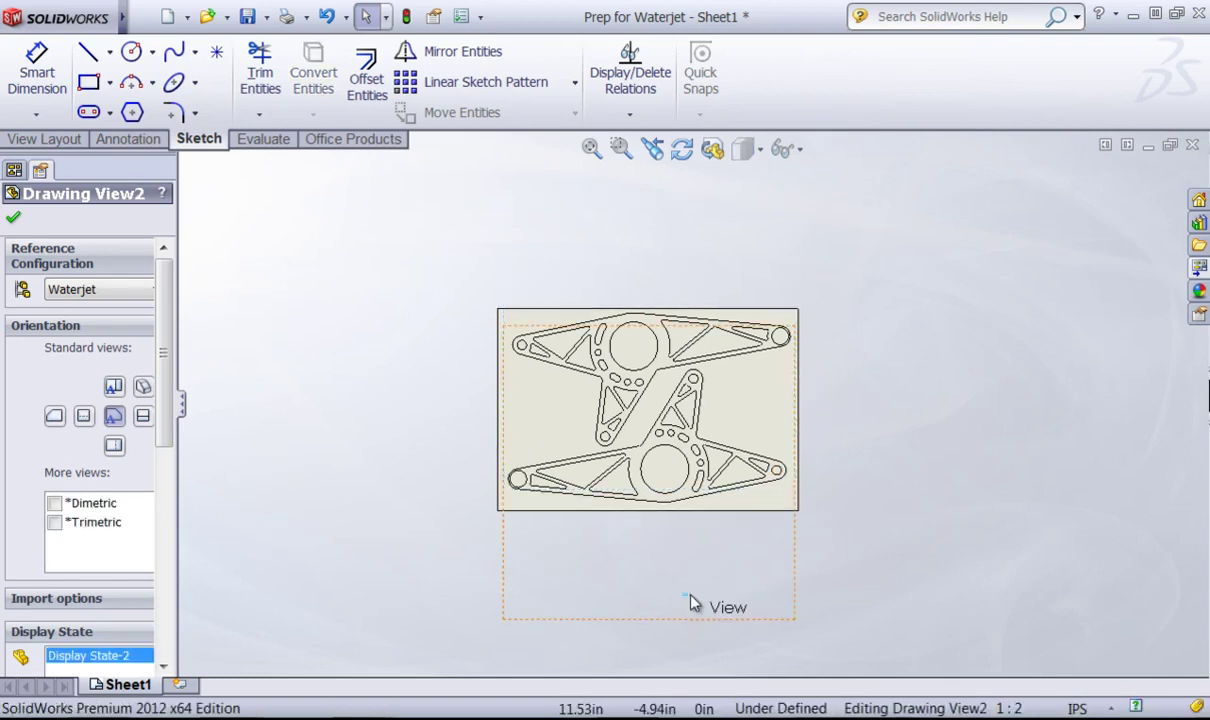
key("Escape")
Shift the lower bracket view slightly right and up to fine-tune its clearance from the sheet edges and the other bracket
scroll(704, 454, "down", 2)
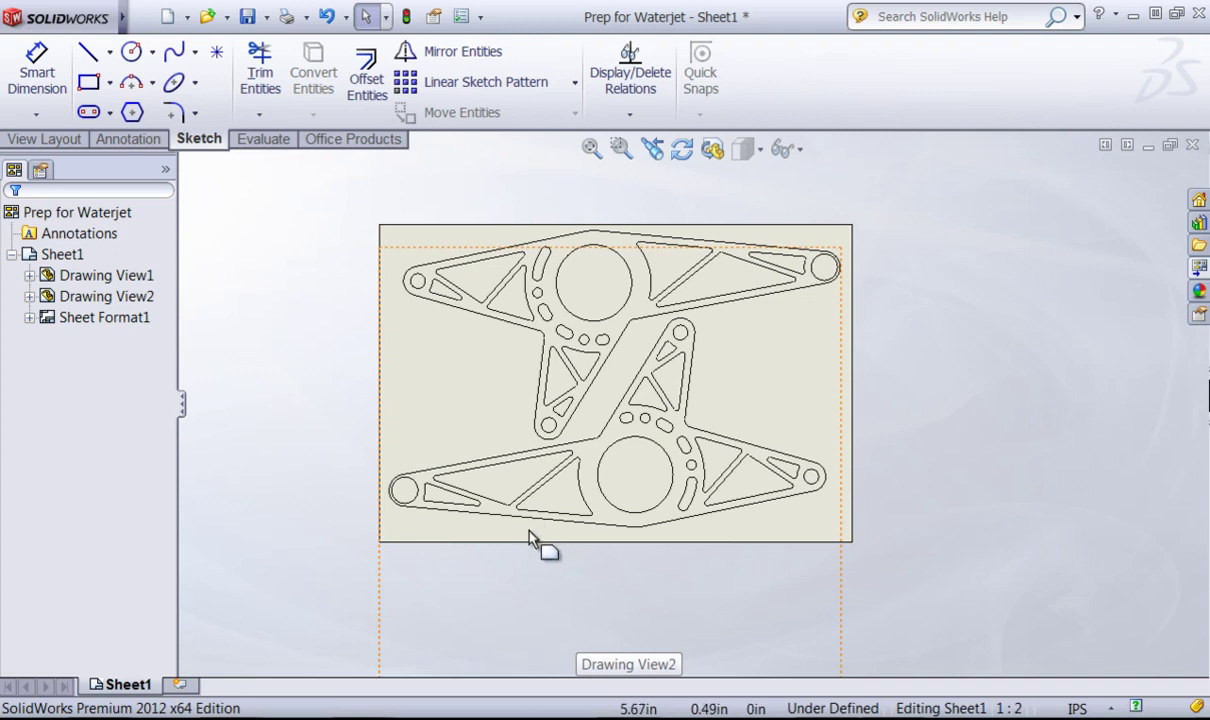
left_click(801, 534)
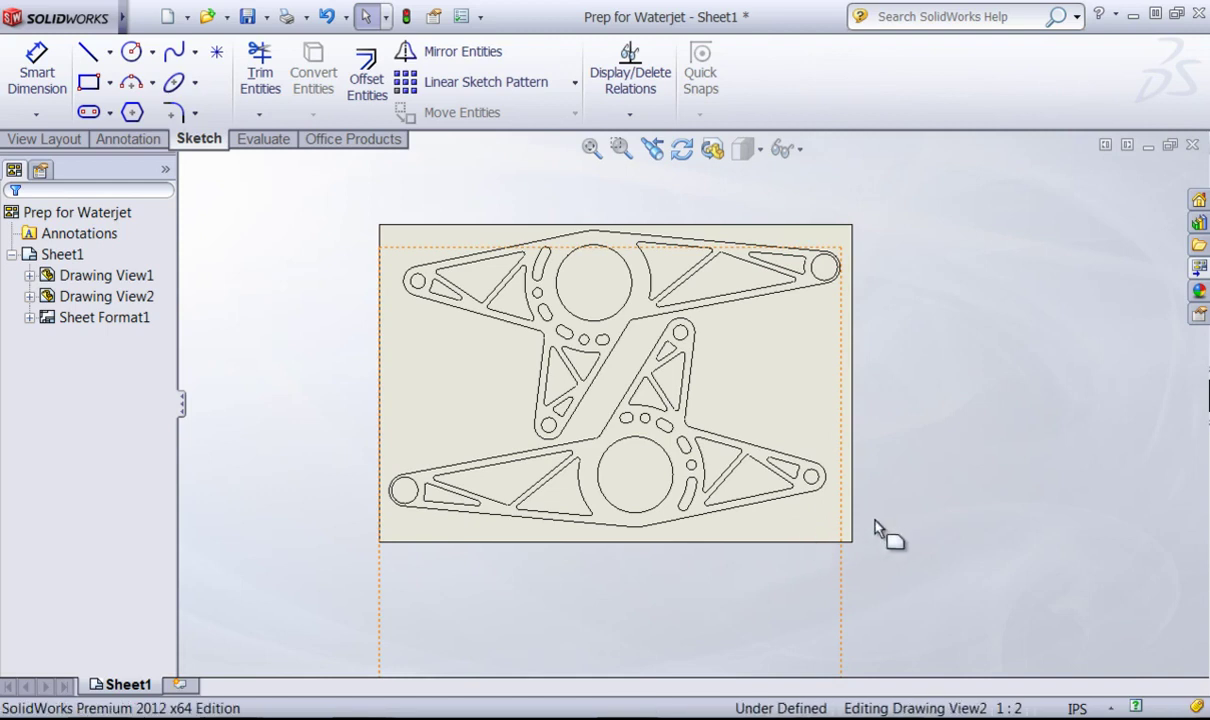
mouse_move(845, 598)
left_mouse_down()
mouse_move(859, 577)
mouse_move(865, 592)
left_mouse_up()
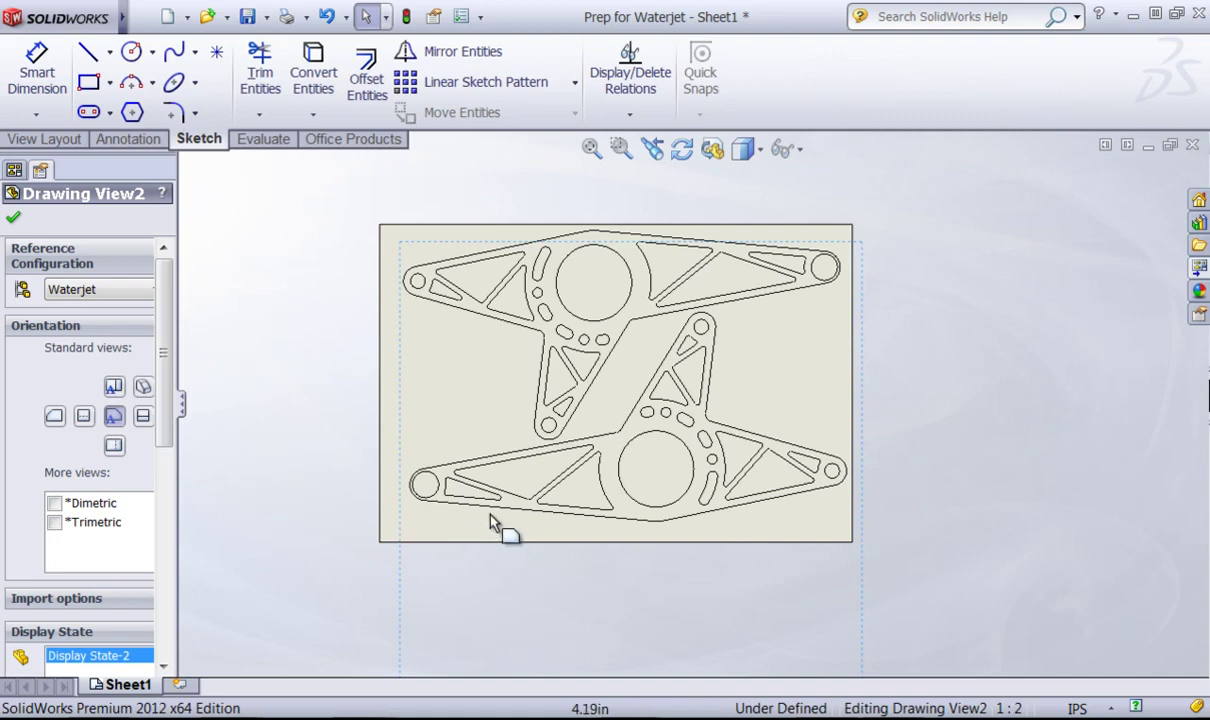
left_click(294, 421)
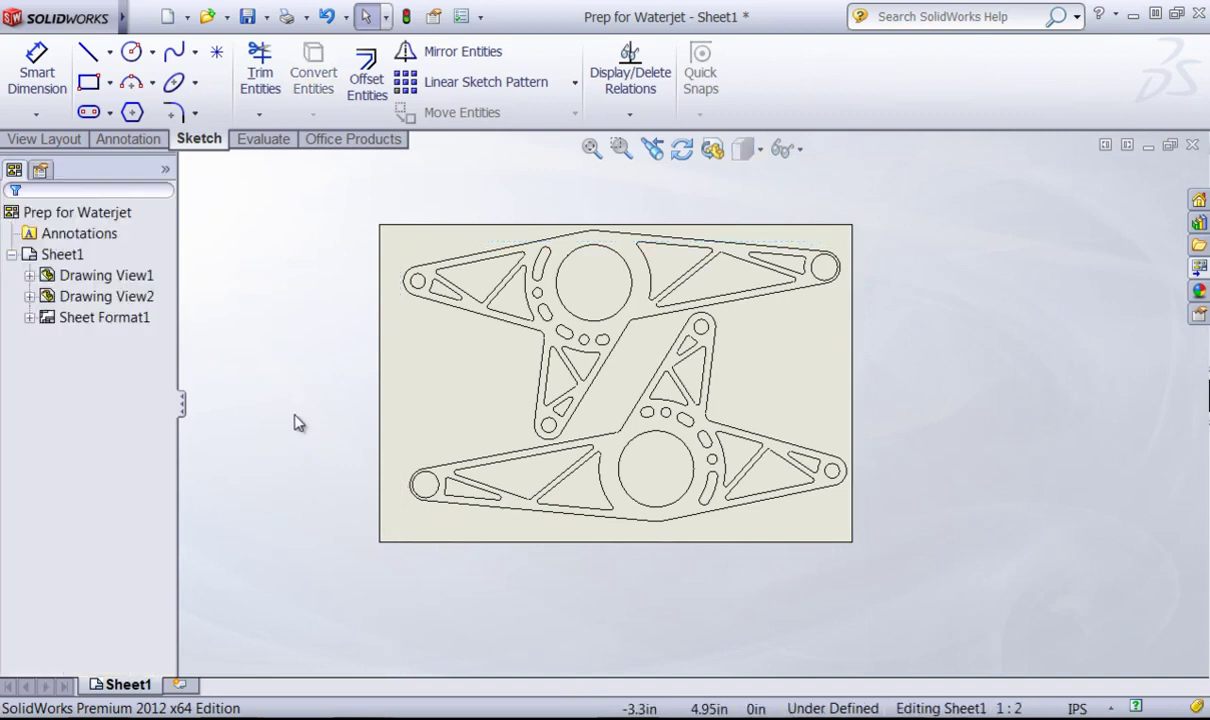
Start saving a copy of the drawing as Prep for Waterjet in Dxf (*.dxf) format
left_click(158, 18)
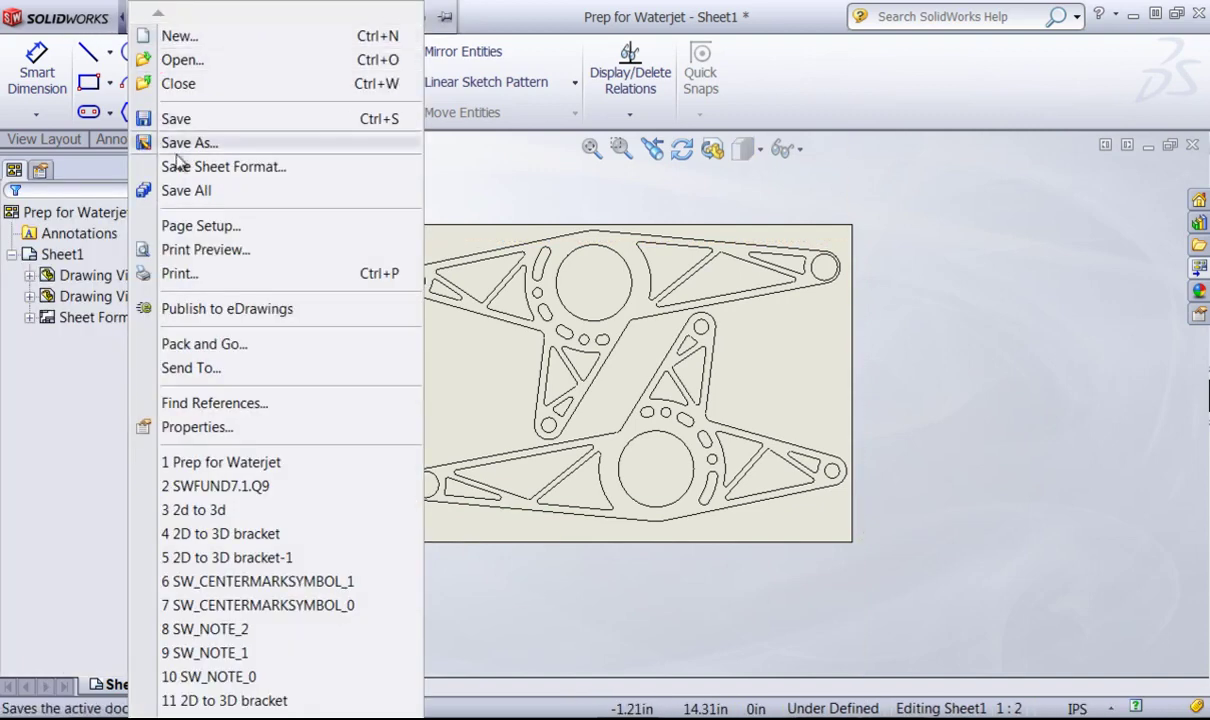
left_click(192, 146)
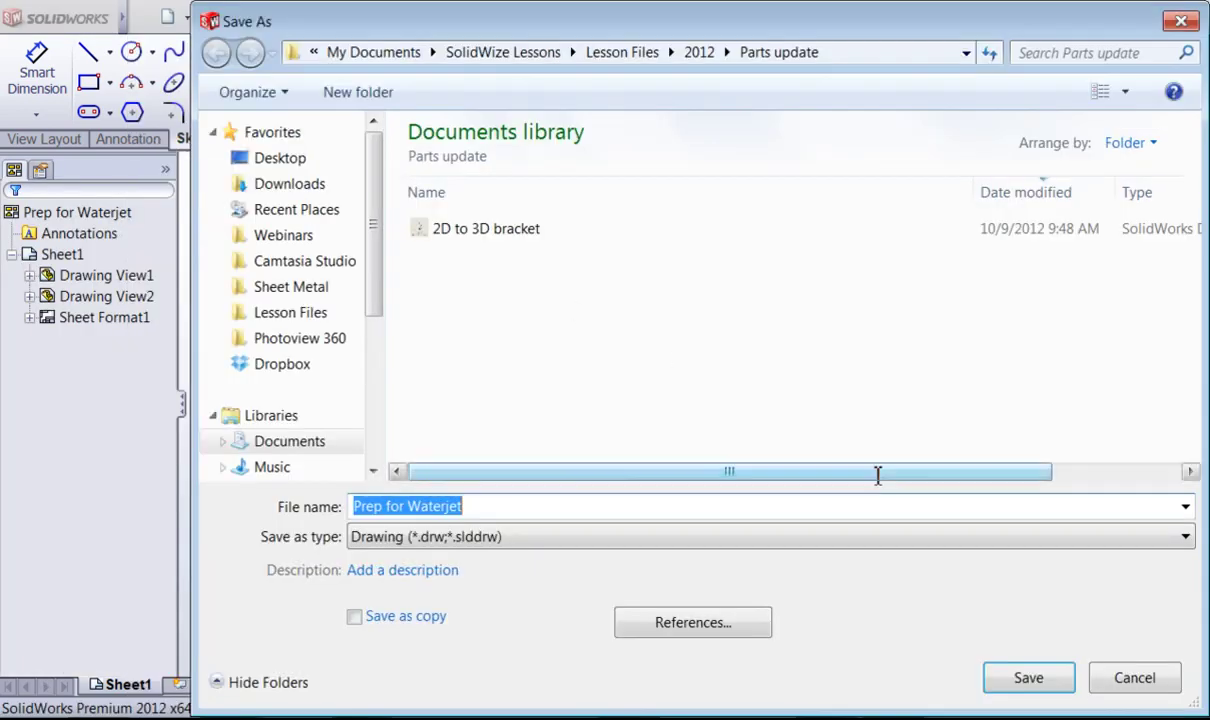
left_click(412, 538)
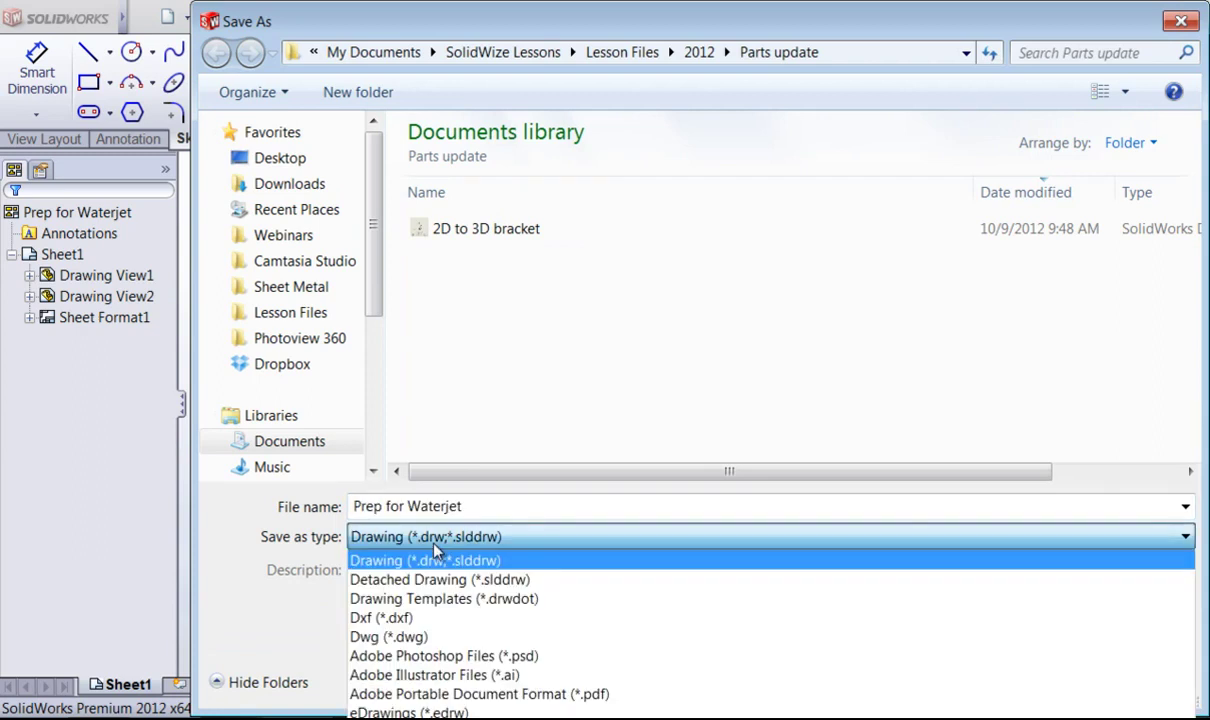
left_click(419, 618)
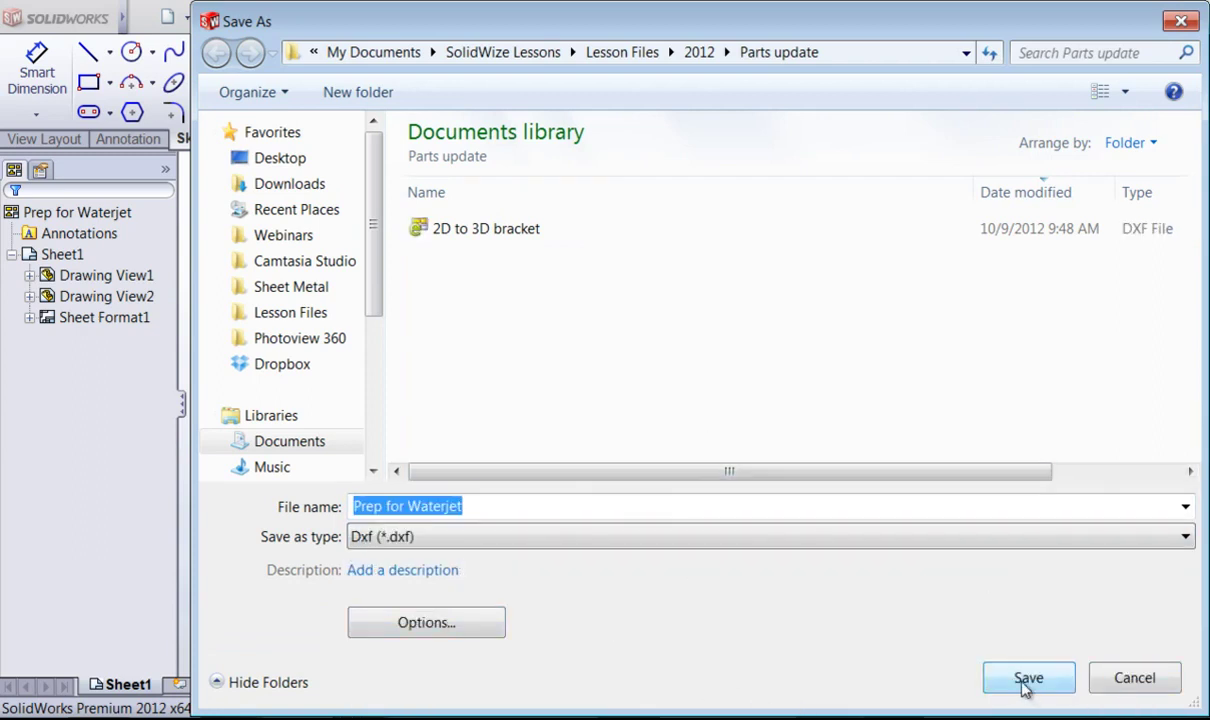
Choose R2000-2002 as the version in the DXF export options and save the DXF file
left_click(490, 627)
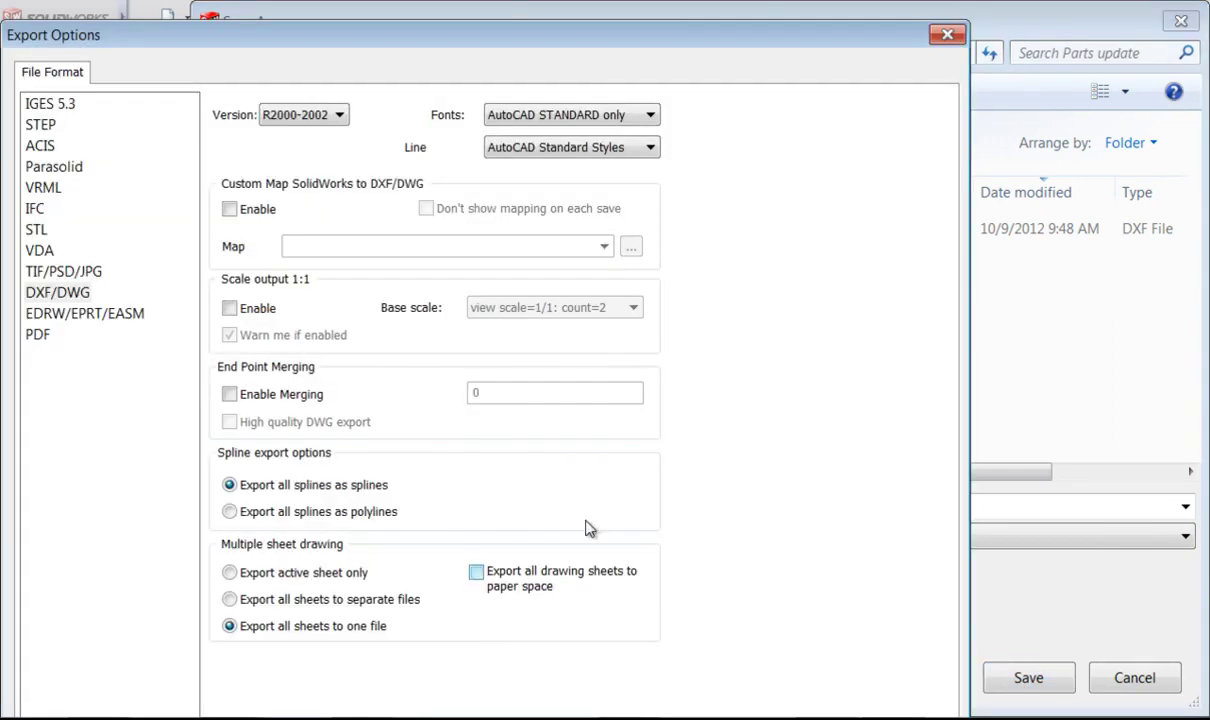
left_click_drag(678, 52, 686, 30)
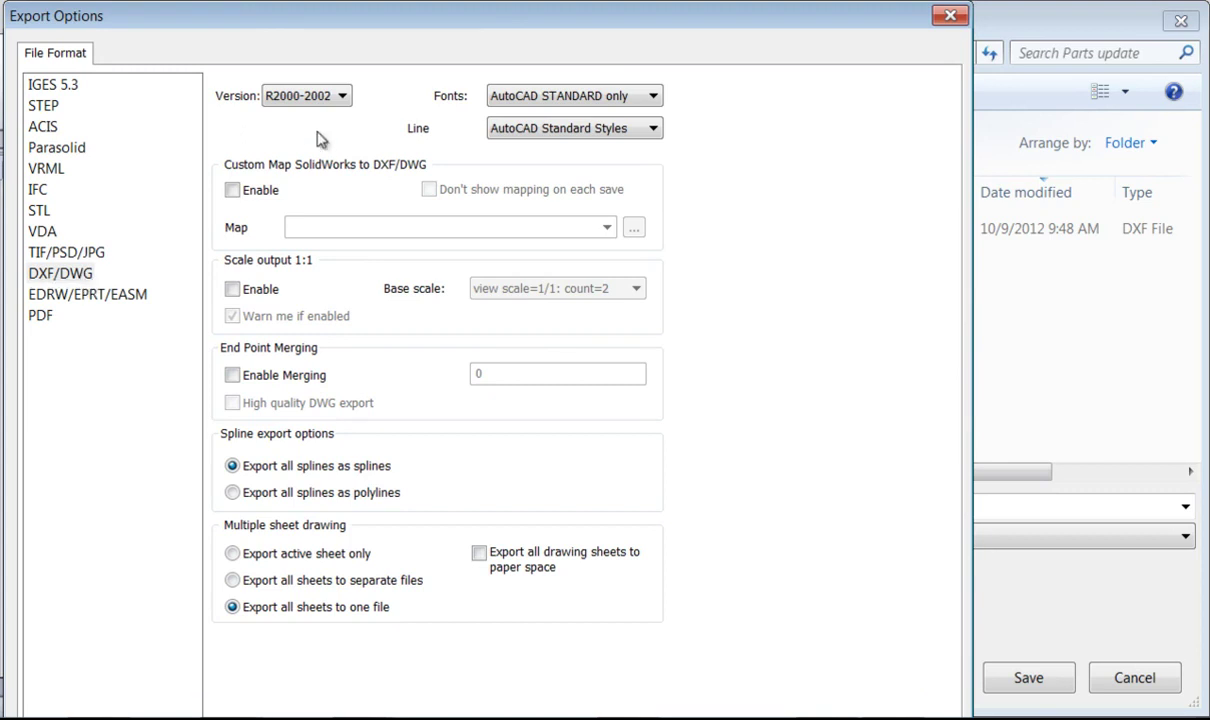
left_click(341, 98)
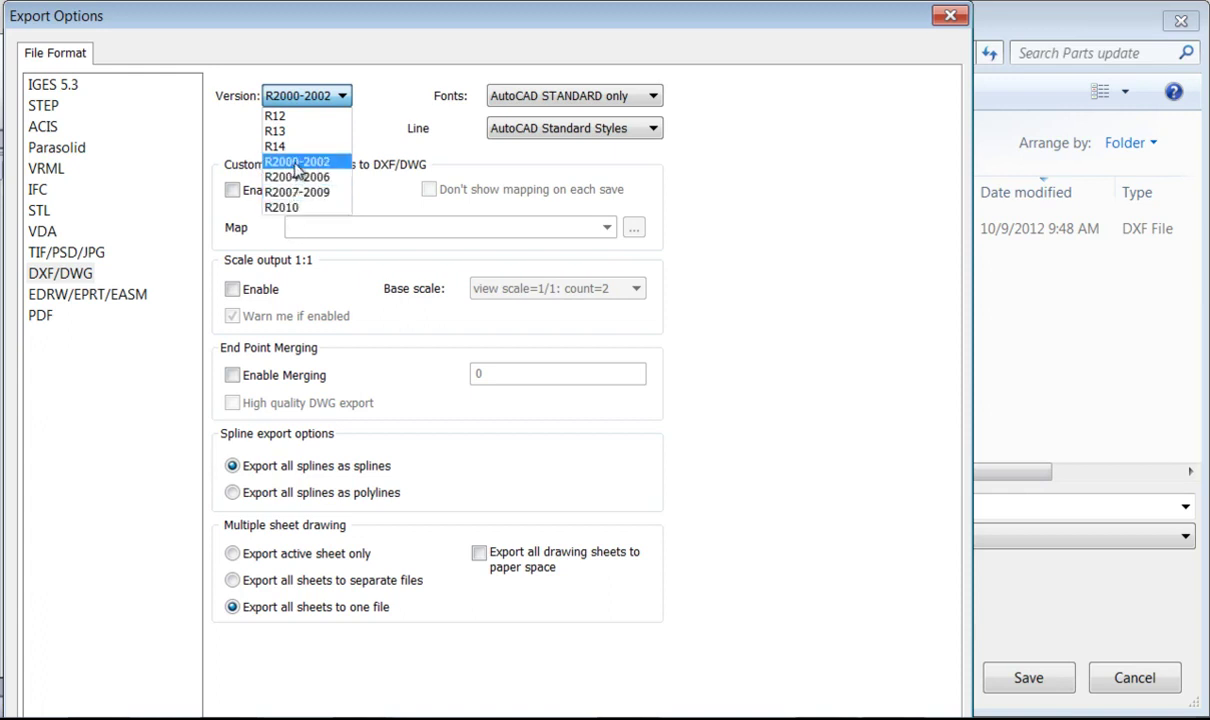
left_click(297, 161)
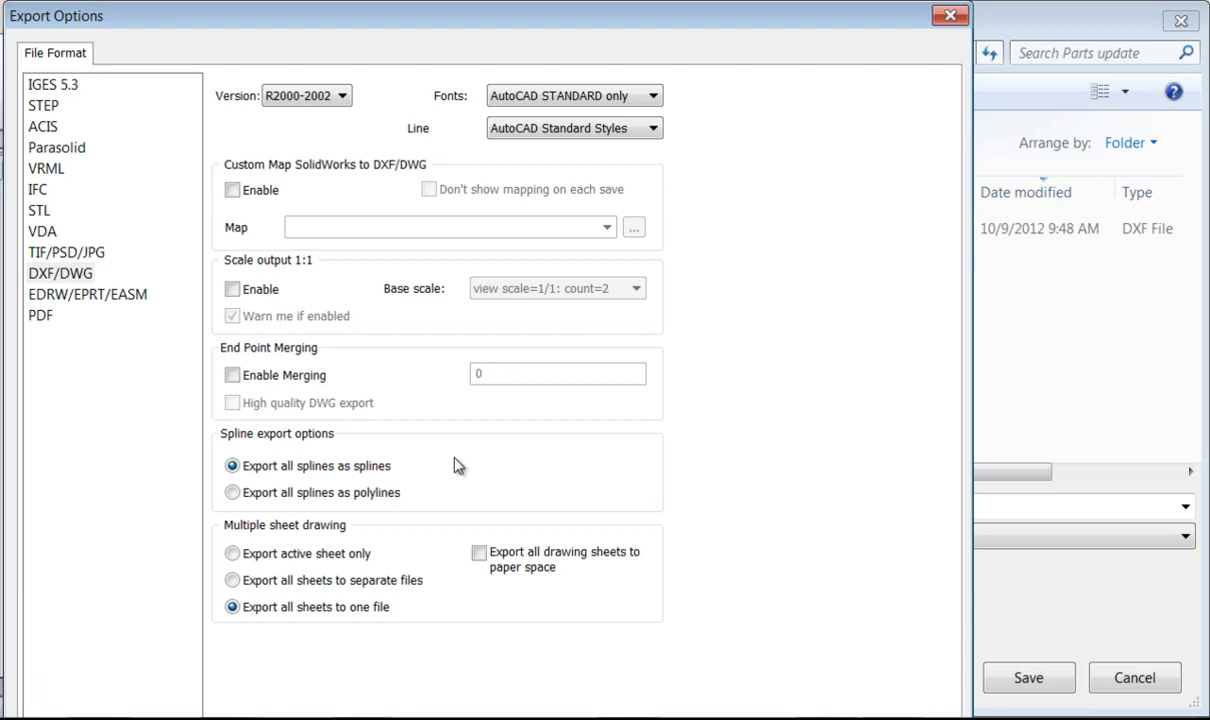
left_click(950, 15)
left_click(1028, 680)
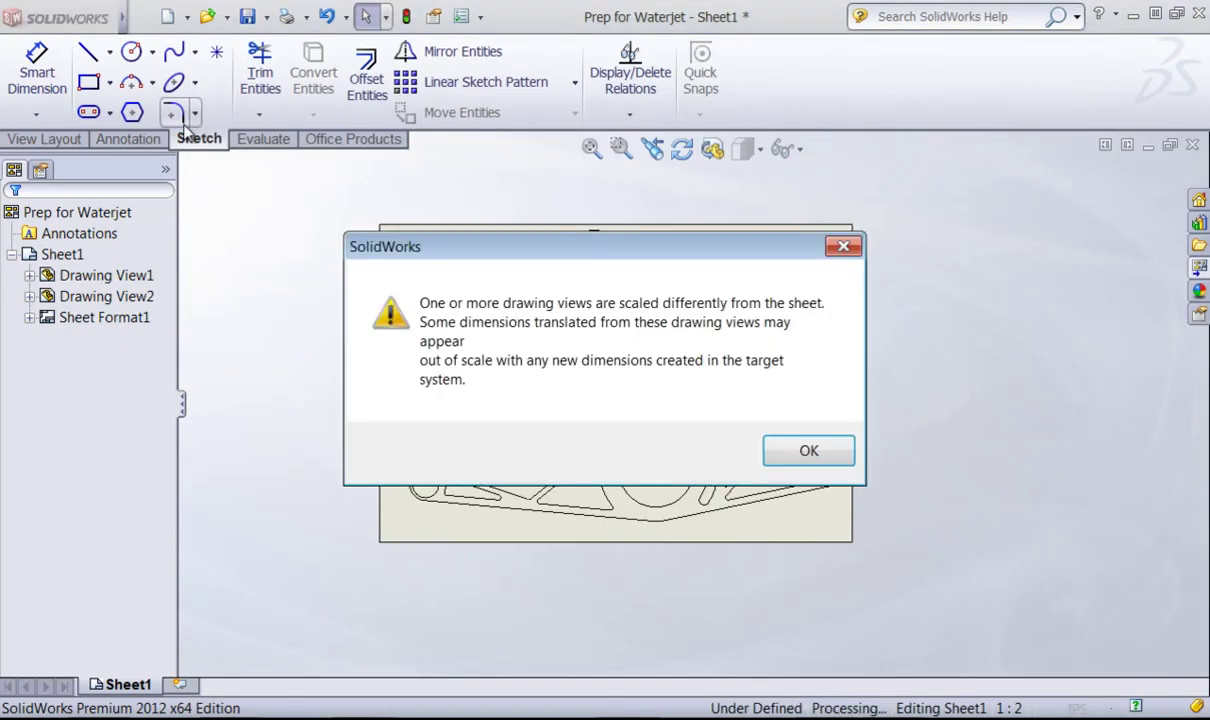
left_click(810, 452)
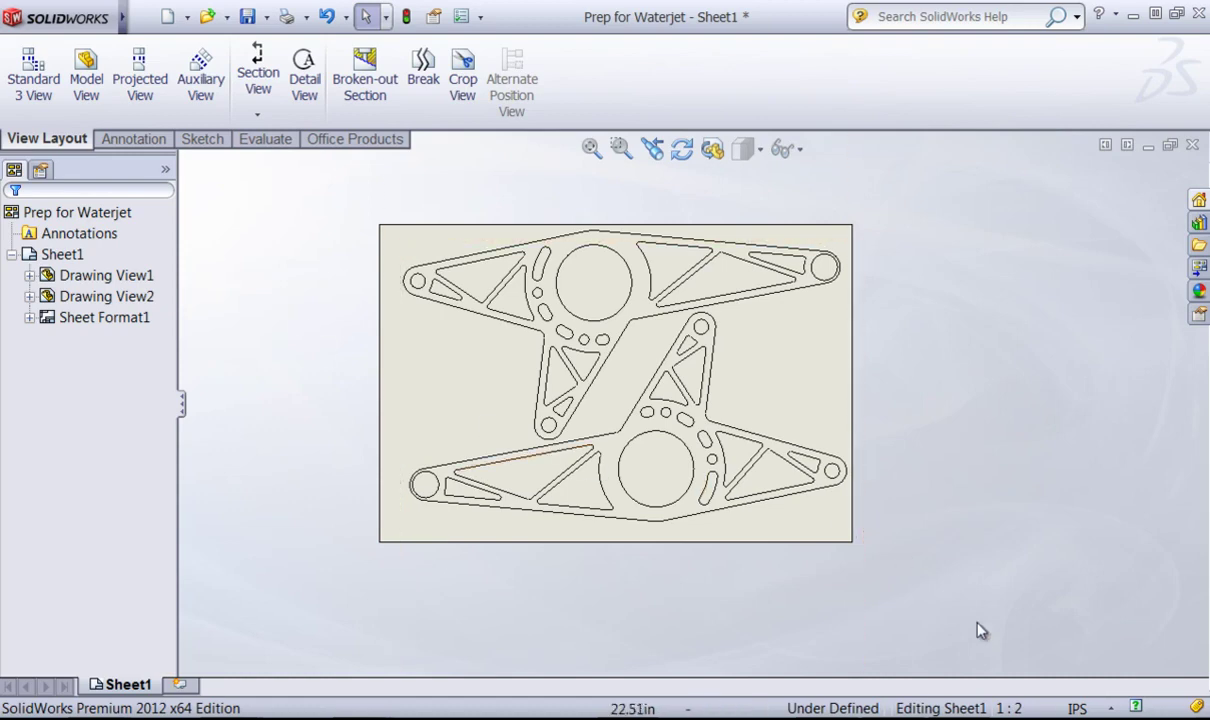
Switch to eDrawings and inspect the complete nested bracket outlines in the exported Prep for Waterjet.DXF
key("alt+Tab")
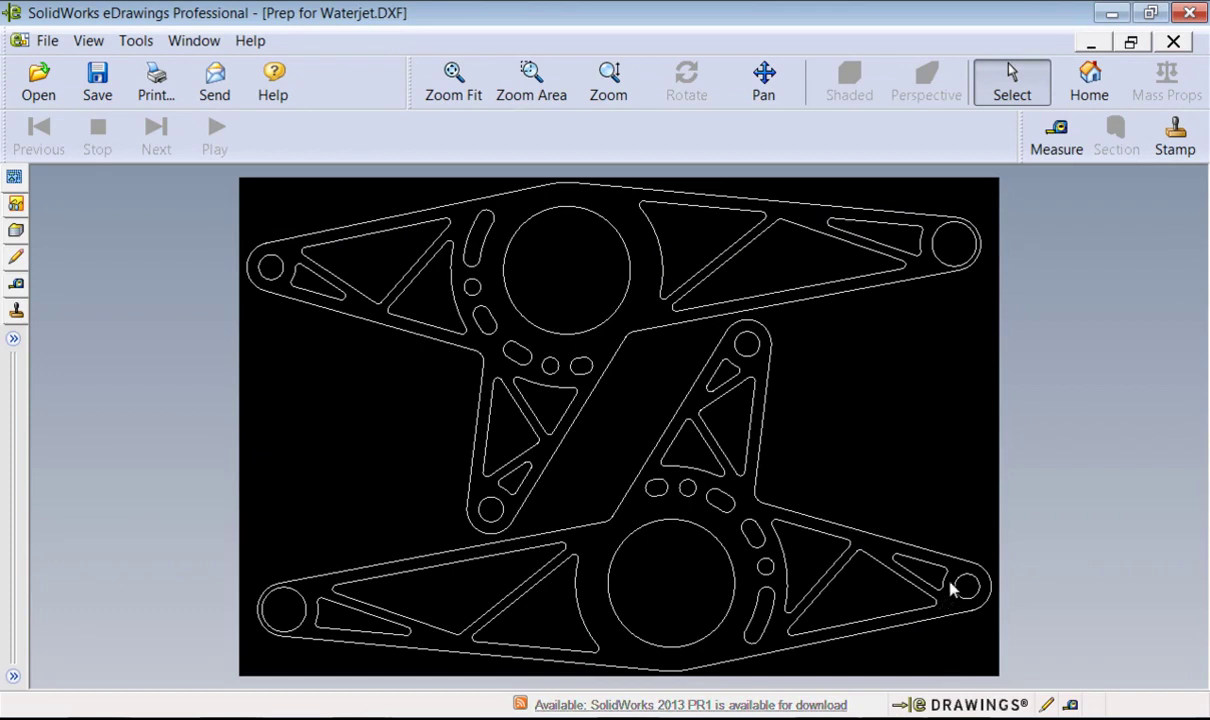
scroll(1061, 478, "down", 2)
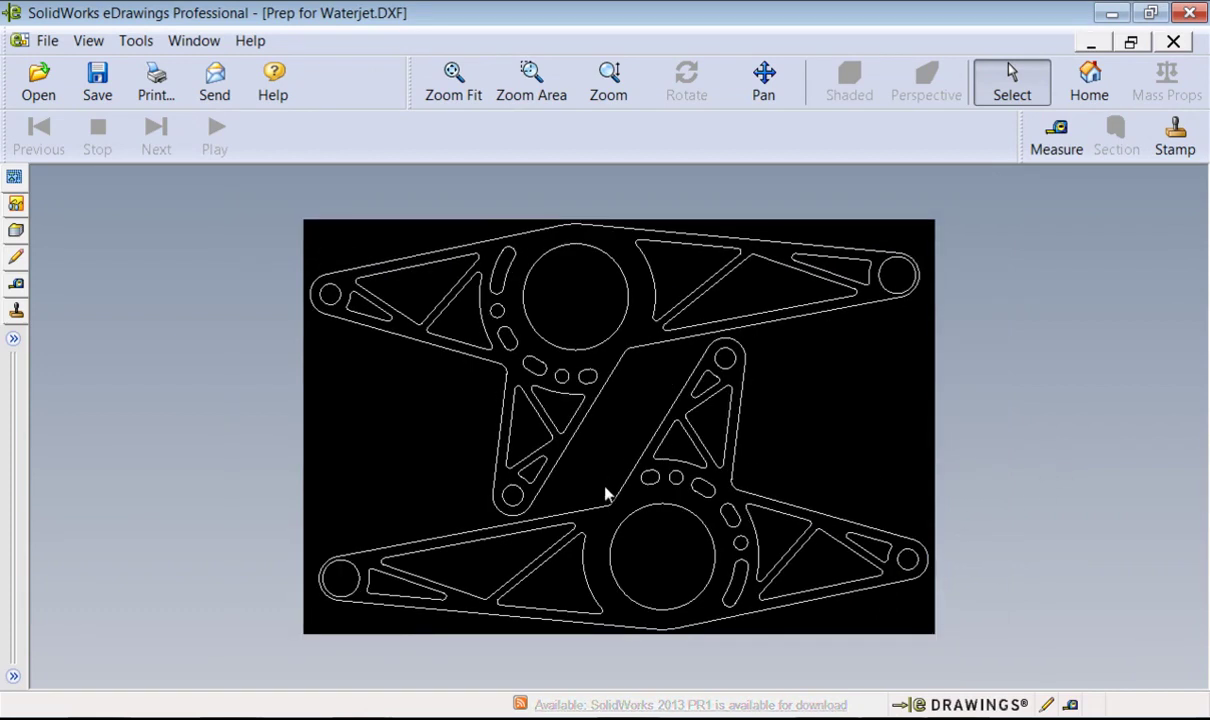